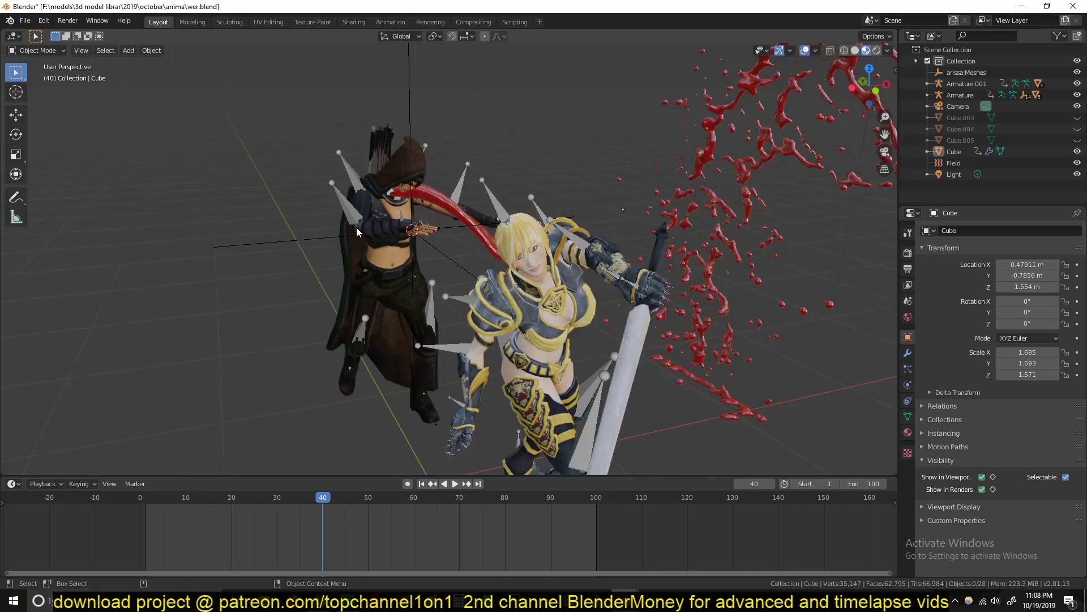
Play the fight from an early frame while orbiting to watch the blood pool.
{"action": "middle_click_drag", "start_coordinate": [488, 230], "coordinate": [433, 329]}
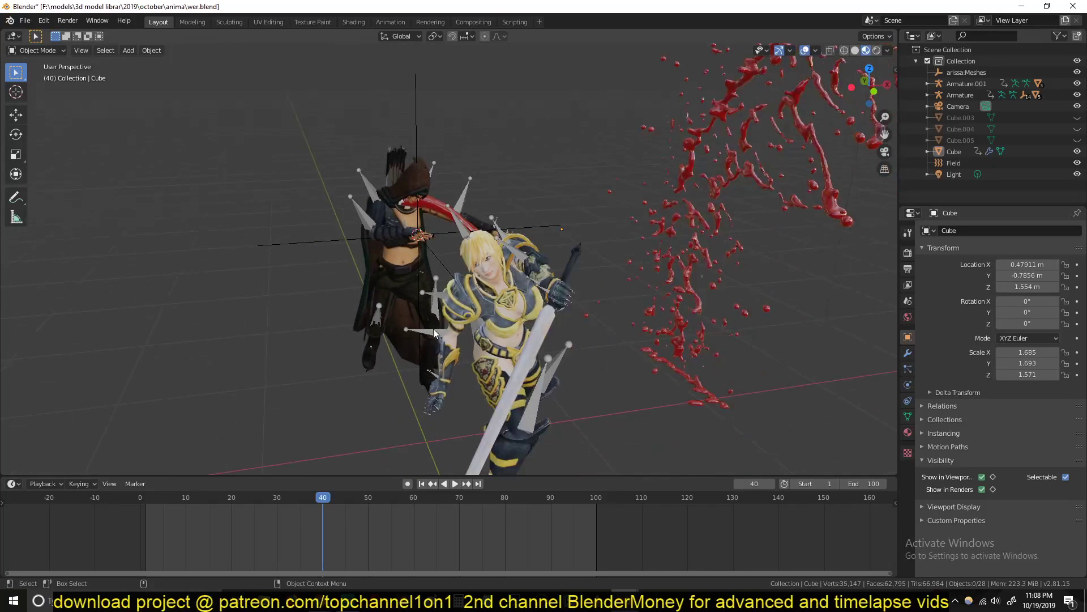
{"action": "left_click", "coordinate": [154, 521]}
{"action": "scroll", "coordinate": [227, 354], "scroll_direction": "down", "scroll_amount": 3}
{"action": "key", "text": "space"}
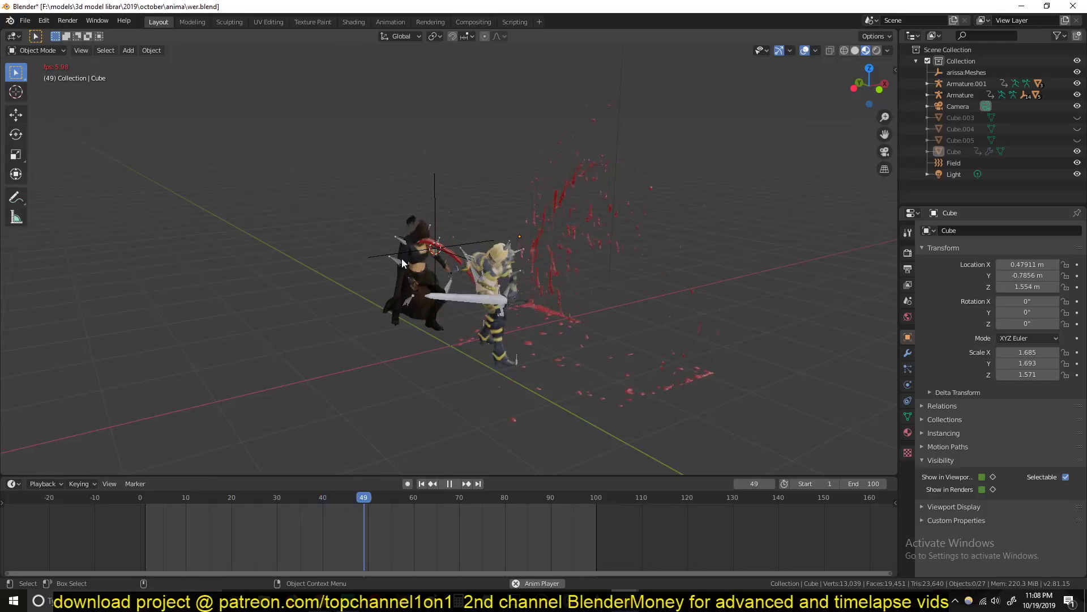
{"action": "middle_click_drag", "start_coordinate": [369, 267], "coordinate": [439, 282]}
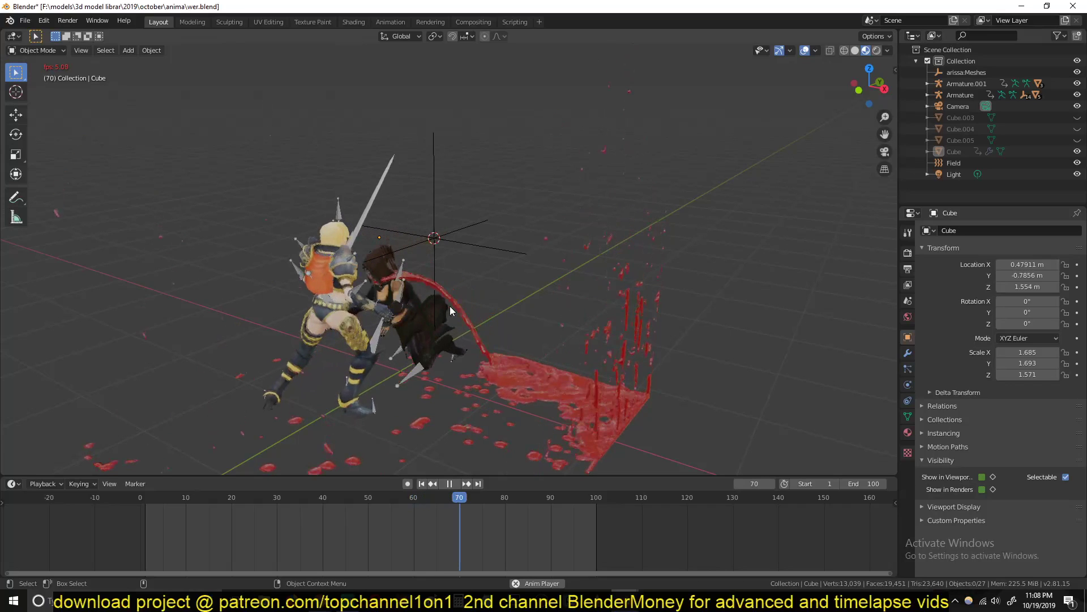
{"action": "middle_click_drag", "start_coordinate": [423, 329], "coordinate": [436, 362]}
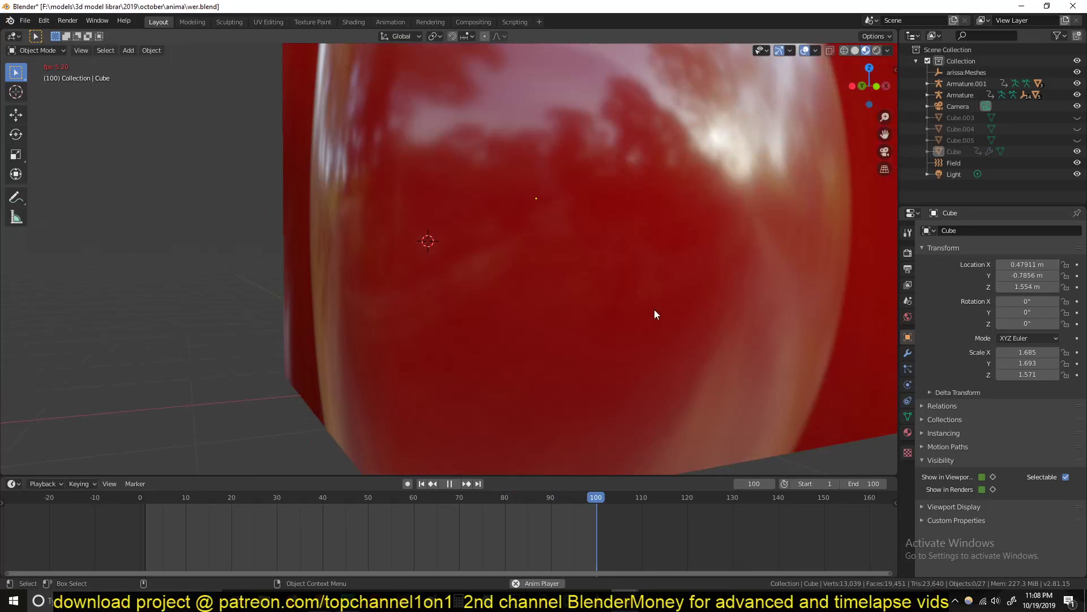
{"action": "key", "text": "Escape"}
{"action": "scroll", "coordinate": [473, 333], "scroll_direction": "down", "scroll_amount": 1}
Replay the fight to frame 46, then from about frame 23 to 37, with the camera in view.
{"action": "middle_click_drag", "start_coordinate": [473, 333], "coordinate": [502, 349]}
{"action": "key", "text": "space"}
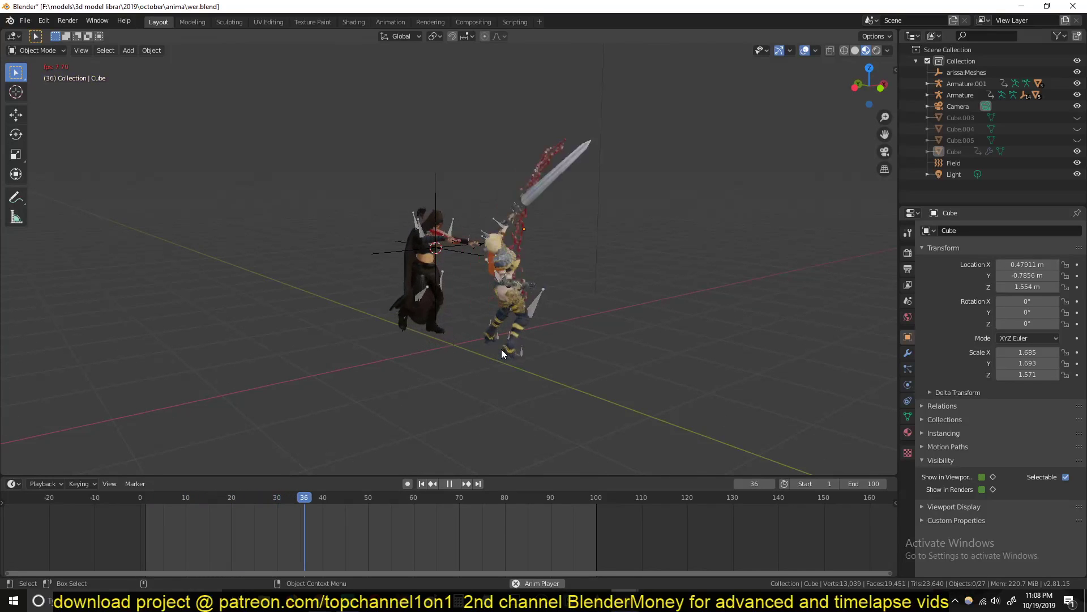
{"action": "key", "text": "space"}
{"action": "middle_click_drag", "start_coordinate": [538, 302], "coordinate": [320, 463]}
{"action": "left_click", "coordinate": [247, 524]}
{"action": "key", "text": "space"}
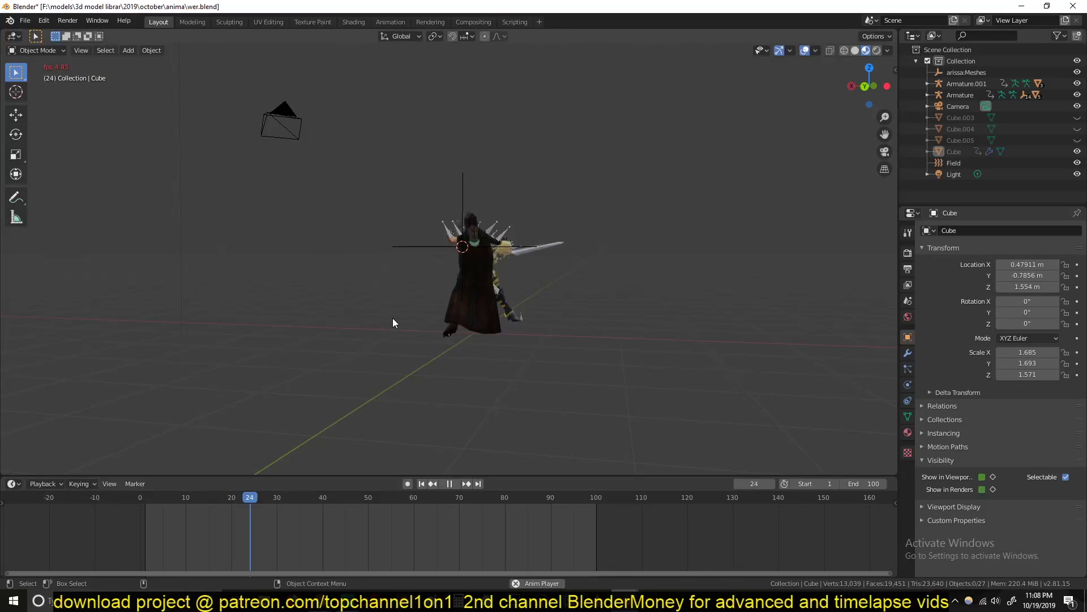
{"action": "key", "text": "space"}
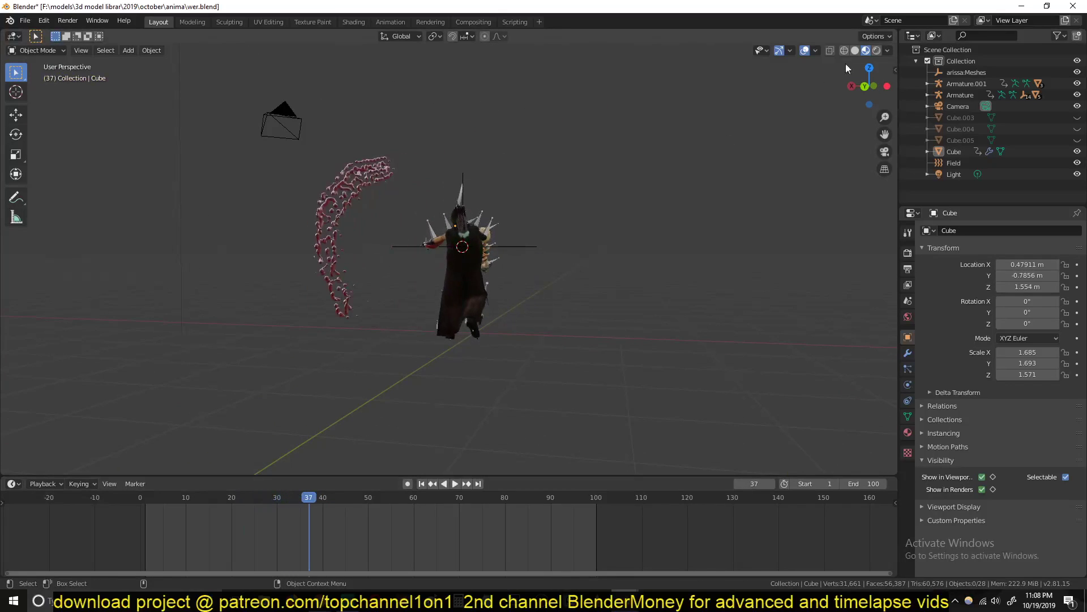
Preview the fight in Rendered shading with overlays hidden, playing from frame 25 to 60.
{"action": "left_click", "coordinate": [877, 53]}
{"action": "left_click", "coordinate": [804, 50]}
{"action": "middle_click_drag", "start_coordinate": [430, 317], "coordinate": [238, 475]}
{"action": "left_click", "coordinate": [252, 501]}
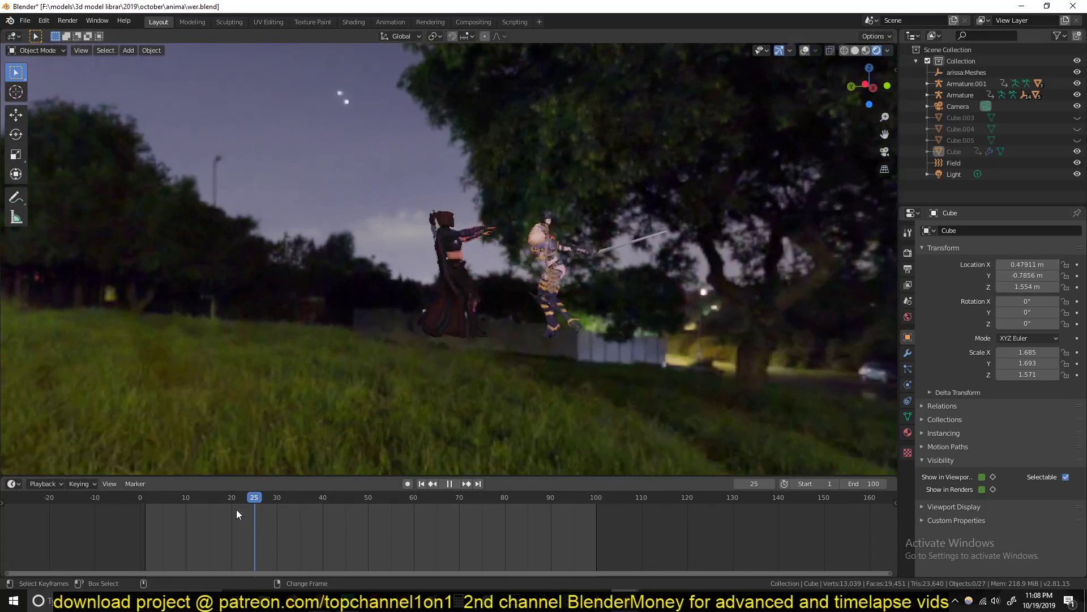
{"action": "key", "text": "space"}
{"action": "middle_click_drag", "start_coordinate": [254, 290], "coordinate": [175, 297]}
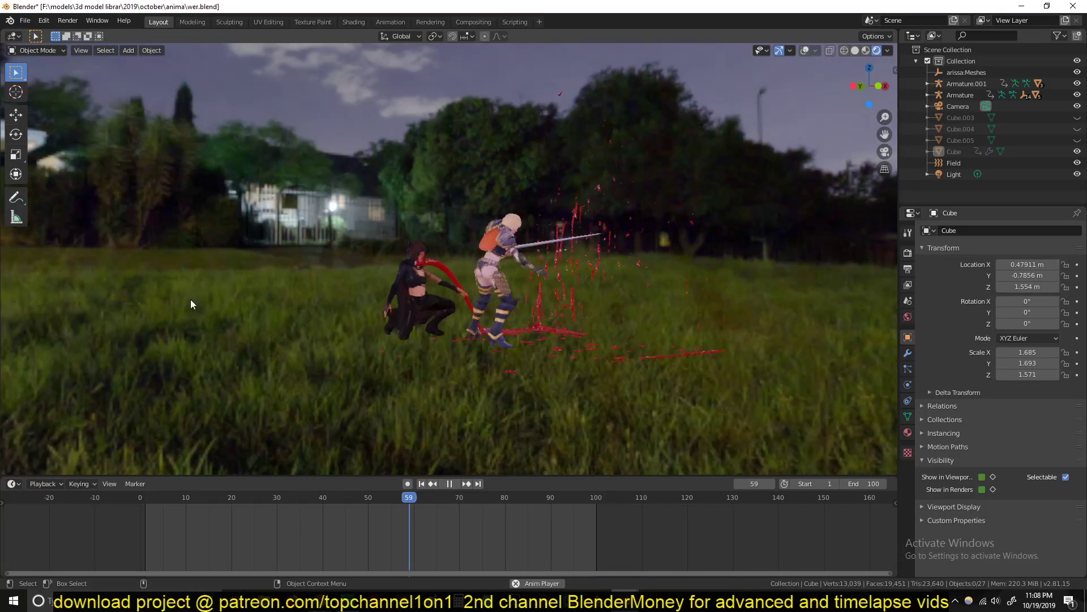
{"action": "key", "text": "space"}
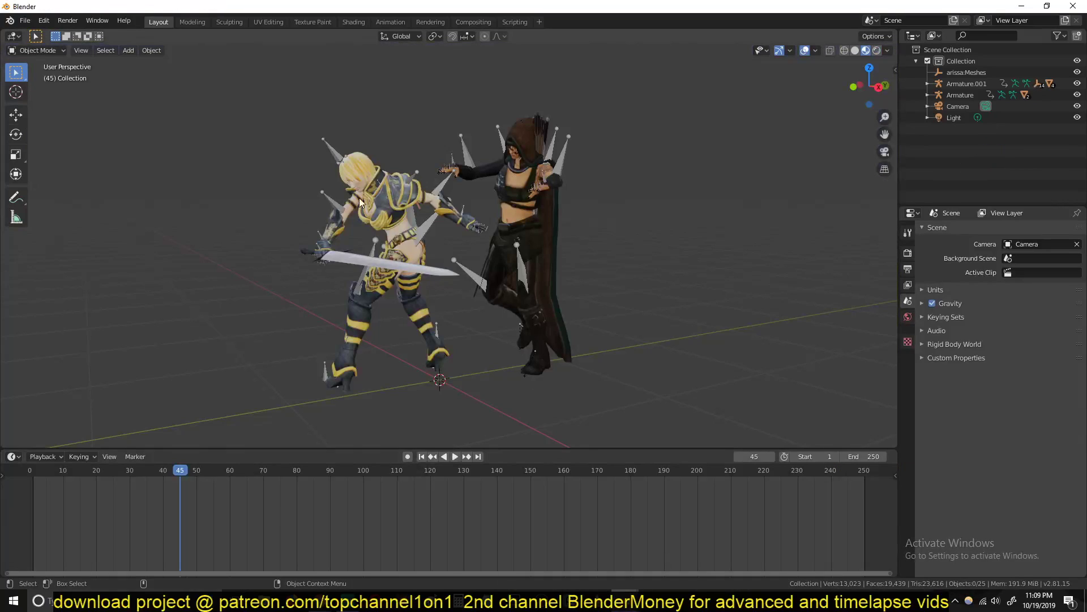
Orbit around the two characters and bring the Mixamo page to the front.
{"action": "middle_click_drag", "start_coordinate": [359, 198], "coordinate": [444, 223]}
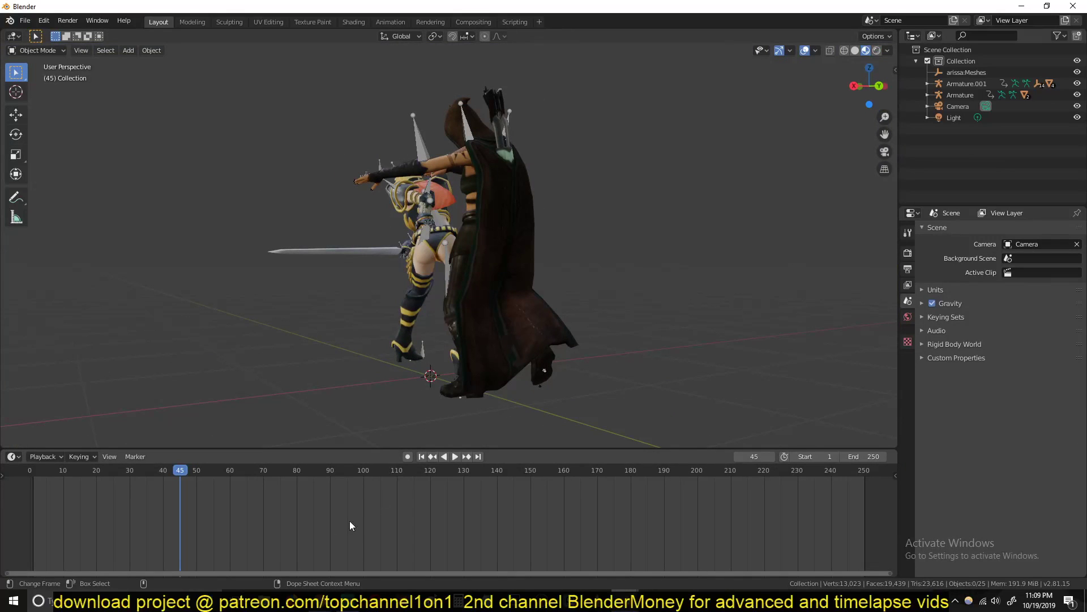
{"action": "mouse_move", "coordinate": [324, 599]}
{"action": "left_click", "coordinate": [326, 566]}
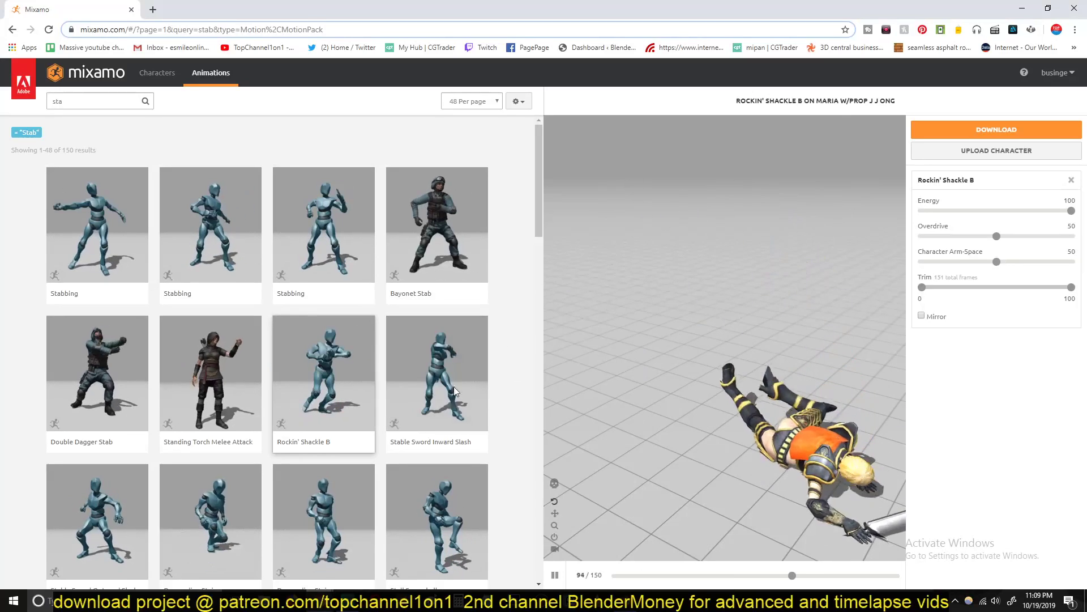
Delete the old stab search query and show the Mixamo Characters library.
{"action": "double_click", "coordinate": [76, 102]}
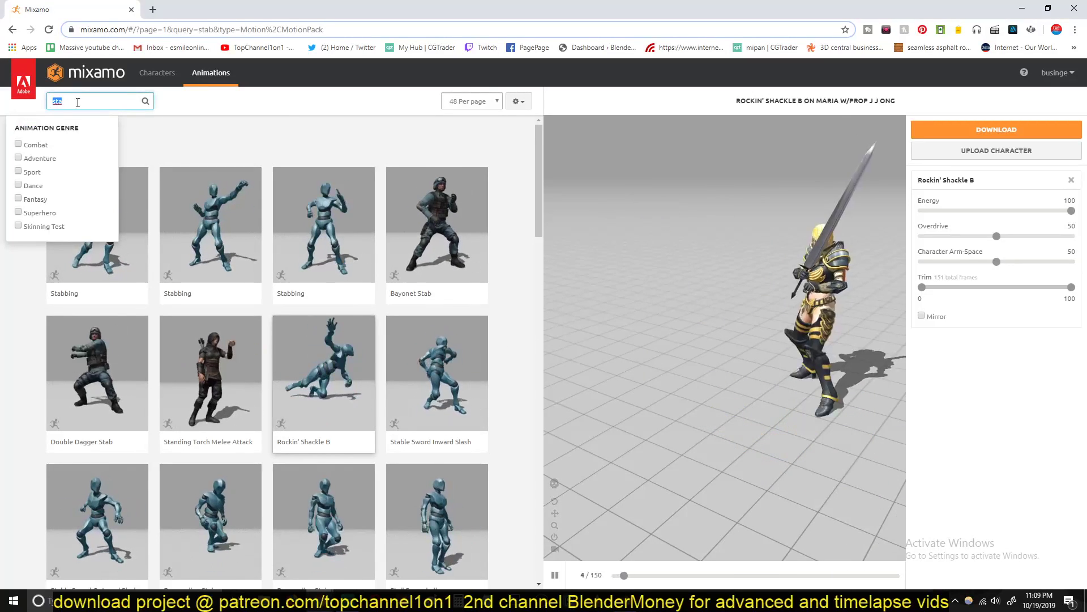
{"action": "key", "text": "BackSpace"}
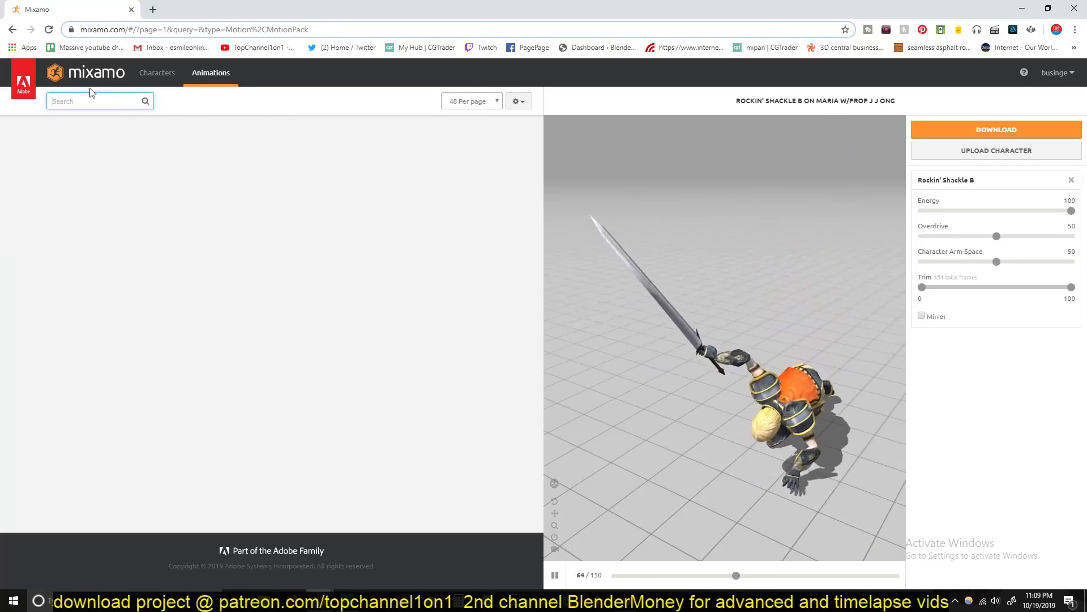
{"action": "left_click", "coordinate": [163, 81]}
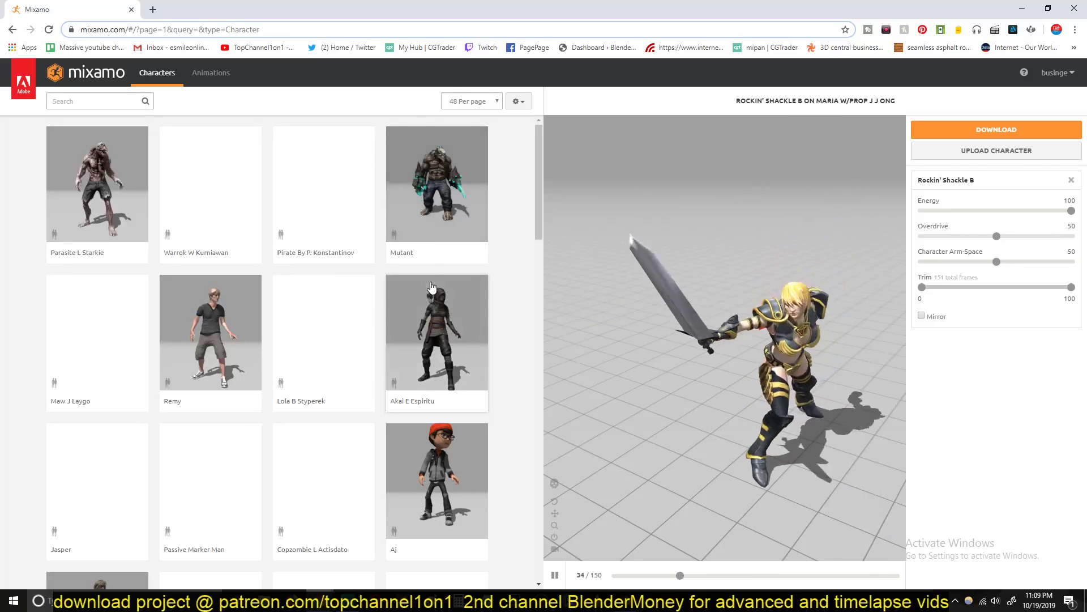
Use Akai E Espiritu as the character, then go back to the Animations tab.
{"action": "left_click", "coordinate": [427, 337]}
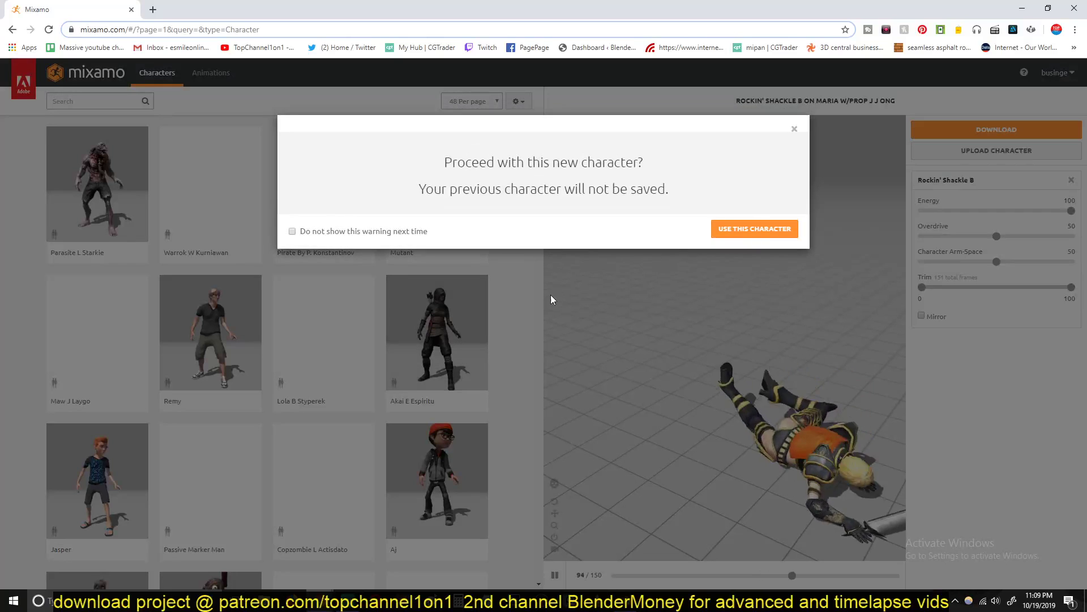
{"action": "left_click", "coordinate": [769, 231]}
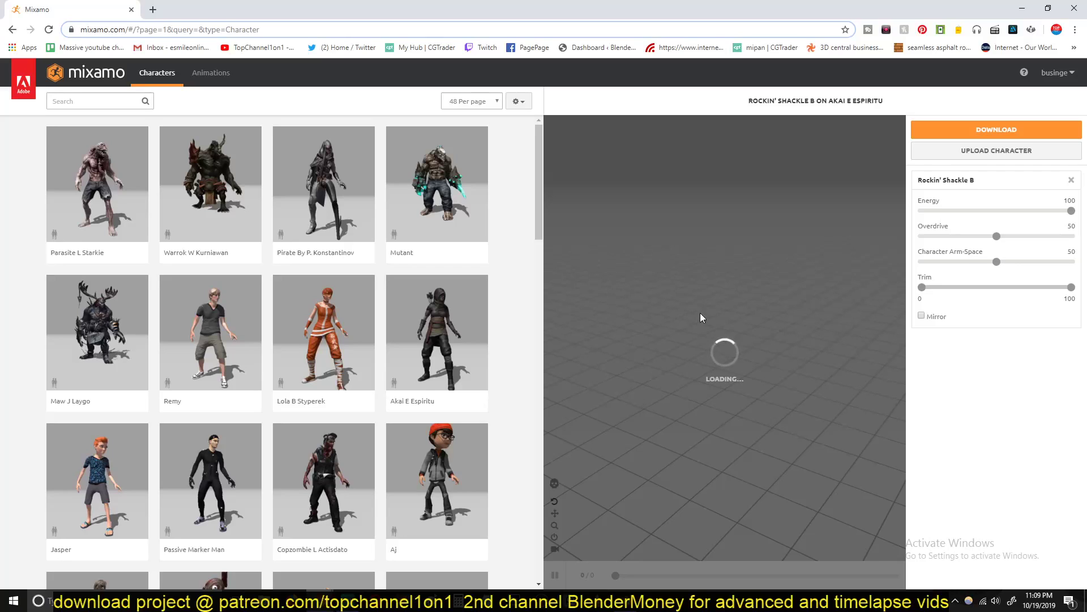
{"action": "left_click", "coordinate": [217, 89]}
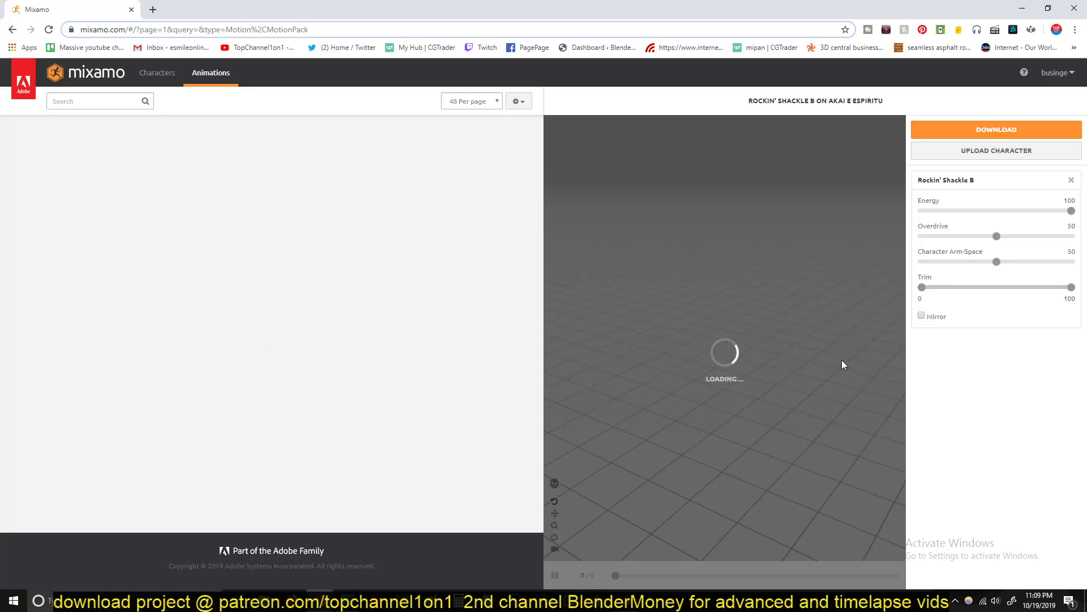
Check the FBX download settings, keep Skin set to With Skin, and cancel.
{"action": "left_click", "coordinate": [963, 133]}
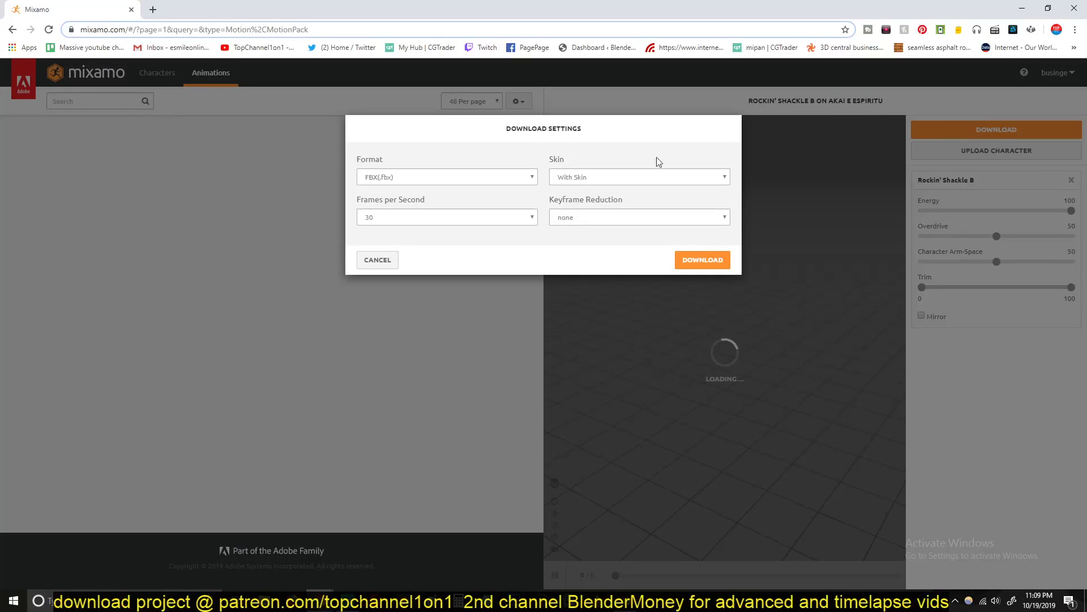
{"action": "left_click", "coordinate": [587, 177]}
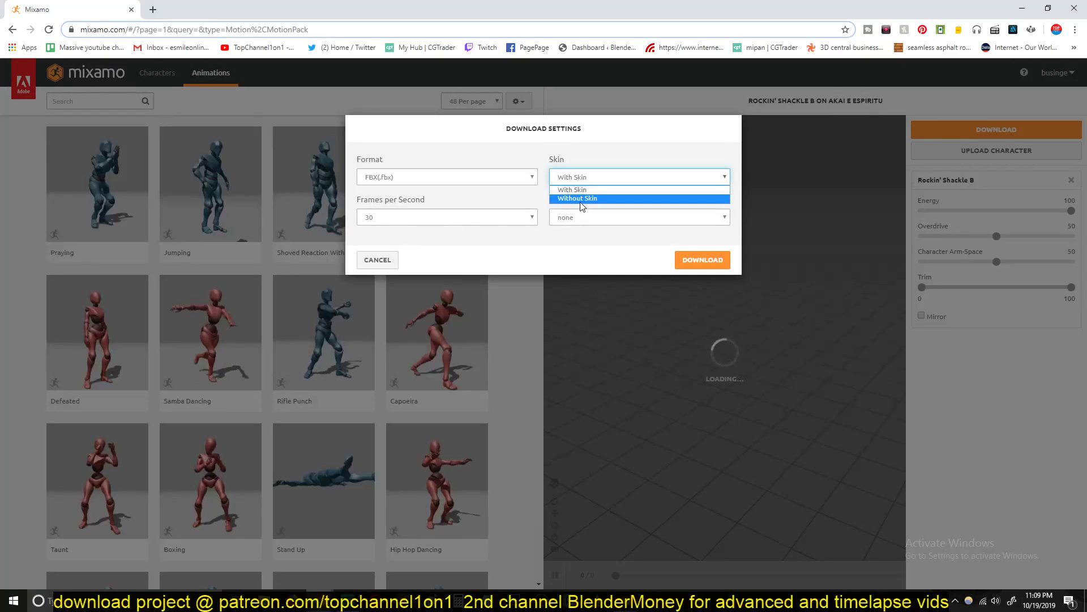
{"action": "left_click", "coordinate": [587, 232]}
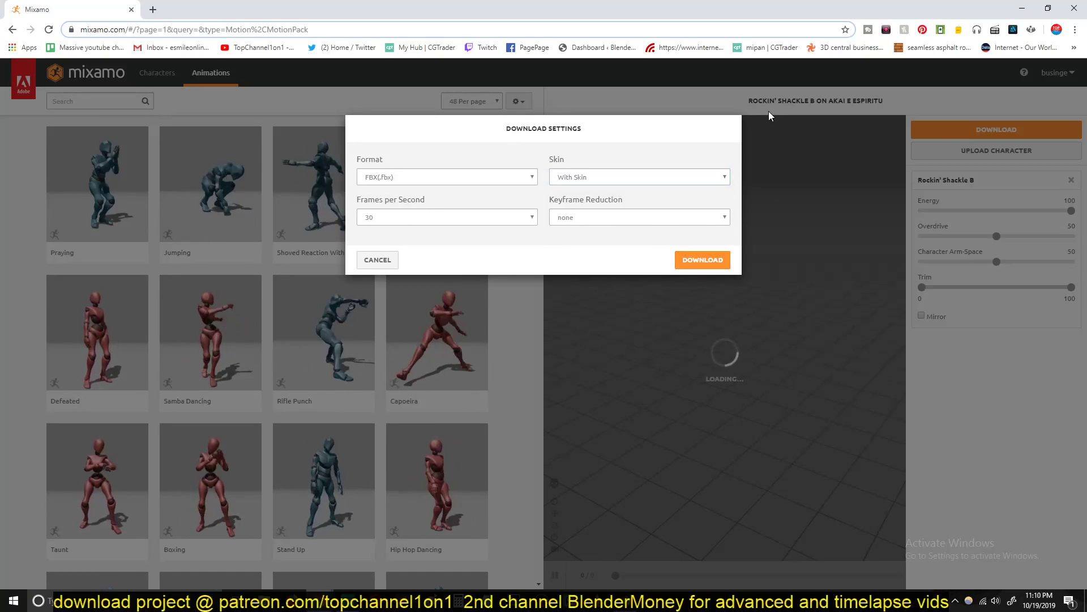
{"action": "left_click", "coordinate": [377, 260]}
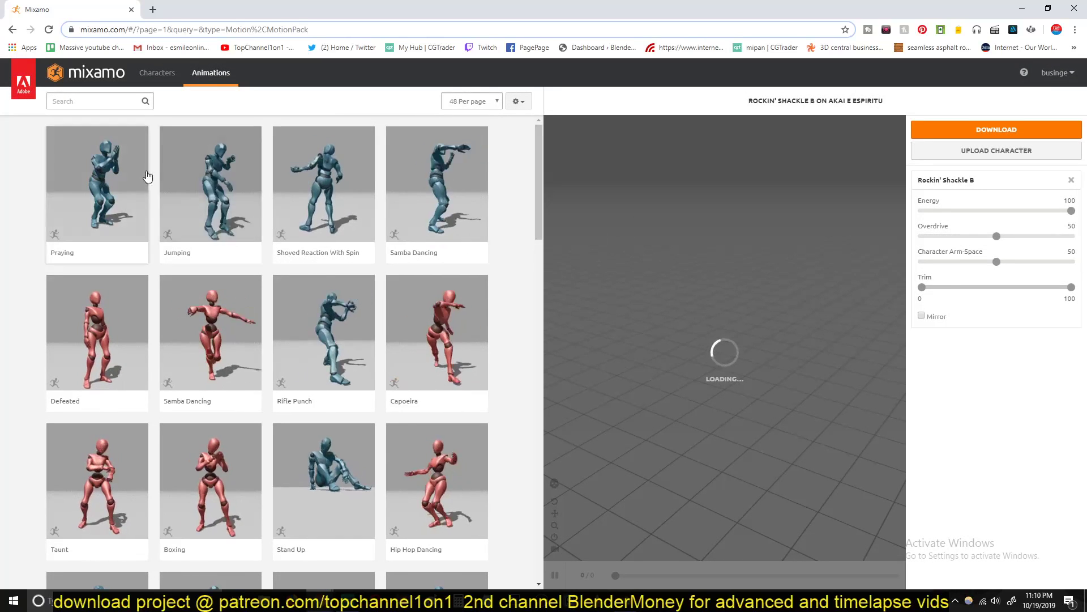
Flip between the Characters and Animations tabs and focus the animation search.
{"action": "scroll", "coordinate": [325, 389], "scroll_direction": "down", "scroll_amount": 10}
{"action": "scroll", "coordinate": [248, 389], "scroll_direction": "up", "scroll_amount": 10}
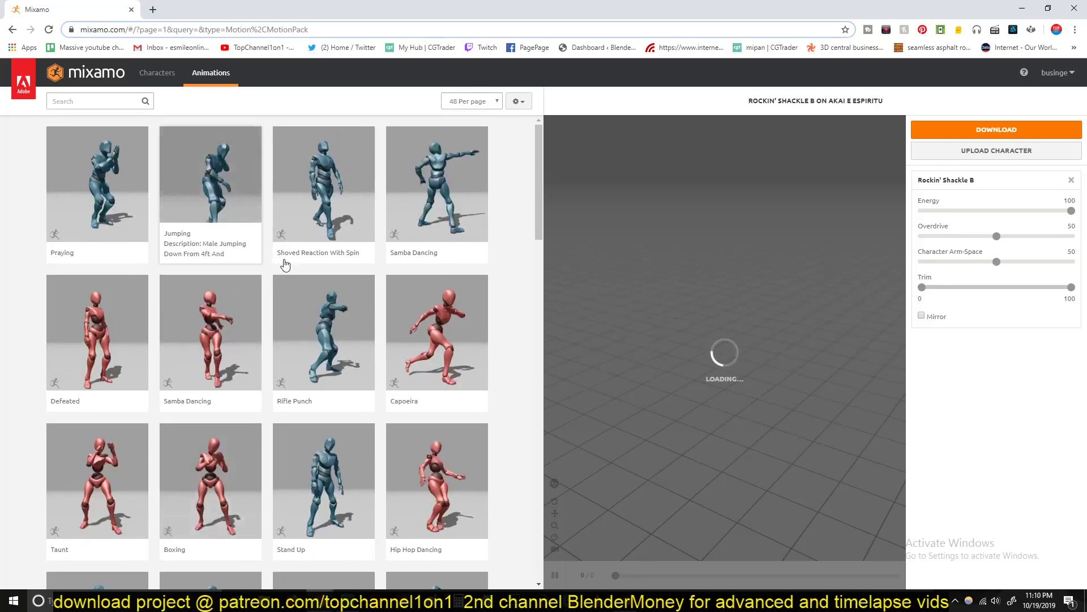
{"action": "left_click", "coordinate": [174, 79]}
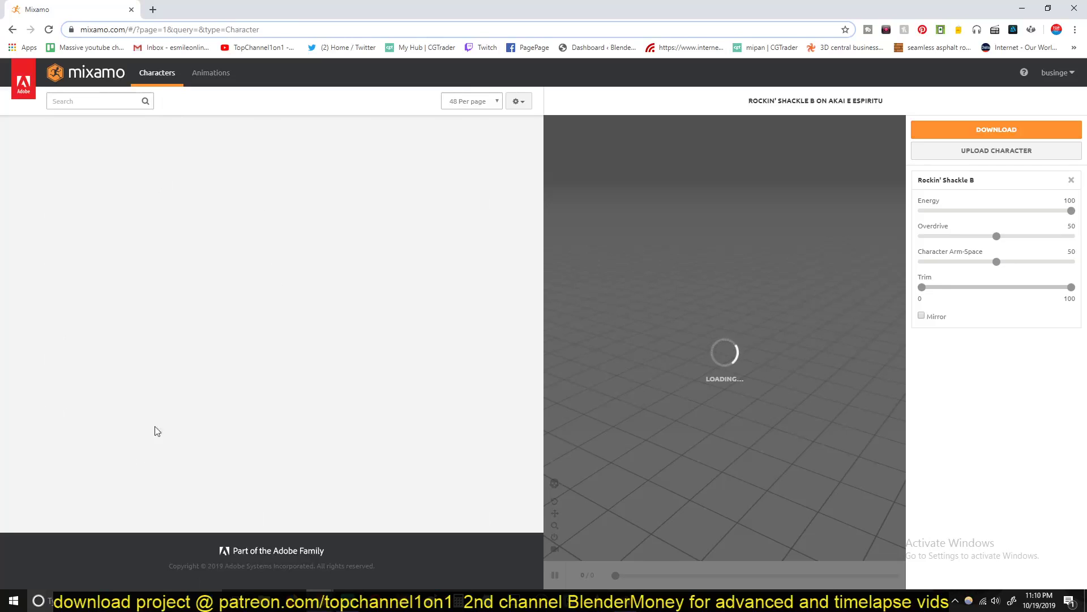
{"action": "left_click", "coordinate": [211, 82]}
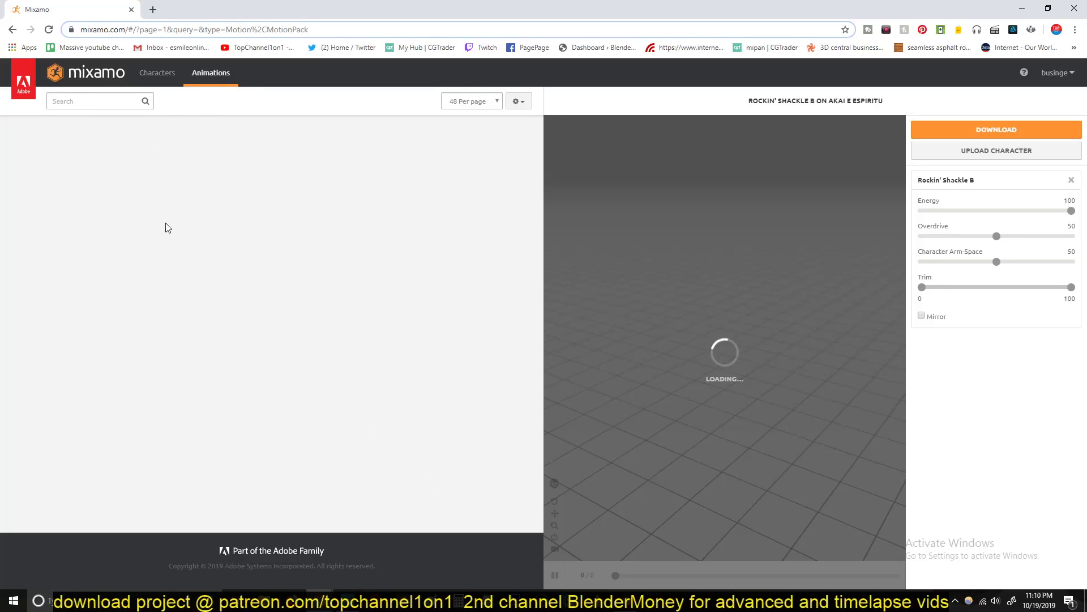
{"action": "left_click", "coordinate": [94, 102]}
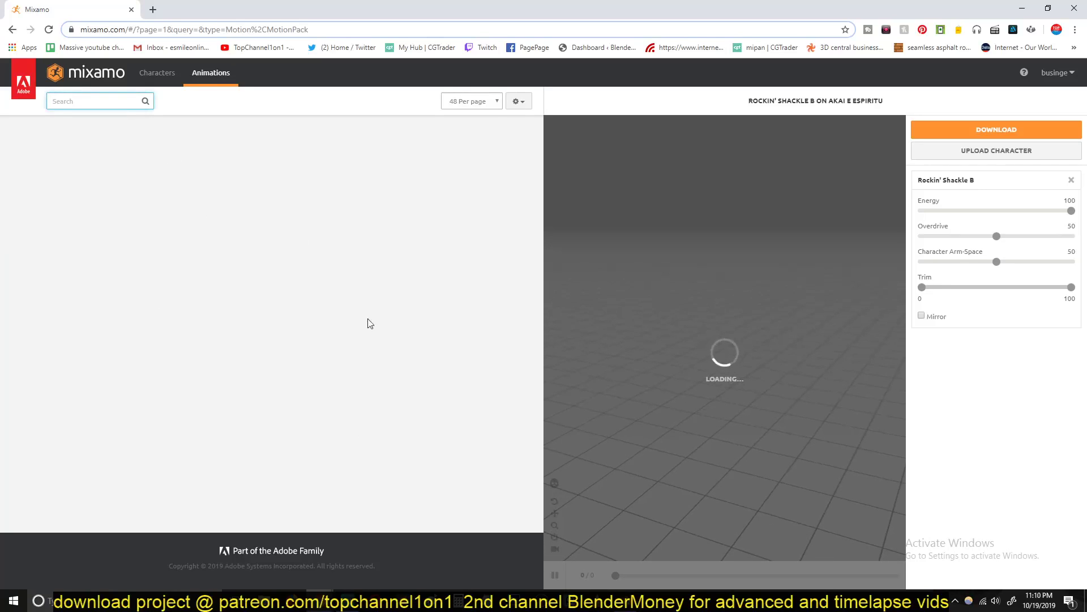
Glance at Blender, then search Mixamo animations for 'stu'.
{"action": "mouse_move", "coordinate": [633, 589]}
{"action": "left_click", "coordinate": [661, 545]}
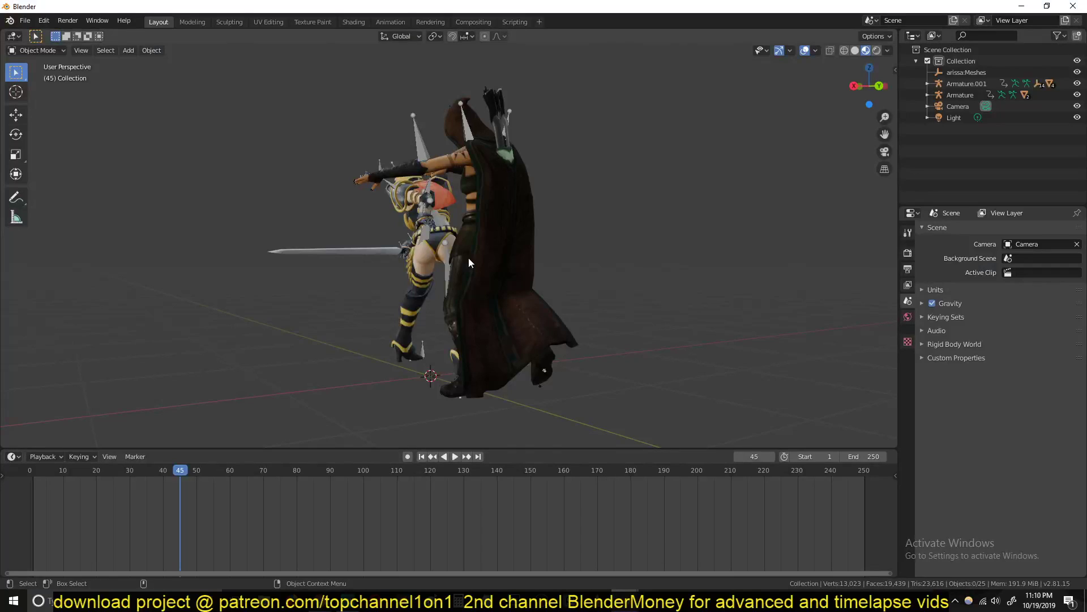
{"action": "mouse_move", "coordinate": [626, 600]}
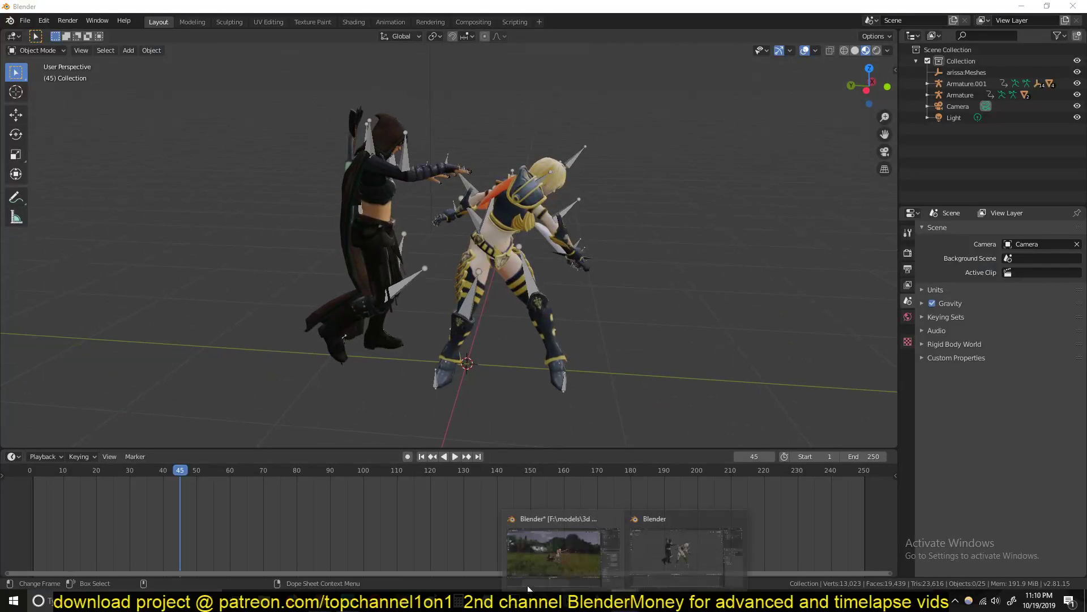
{"action": "mouse_move", "coordinate": [320, 599]}
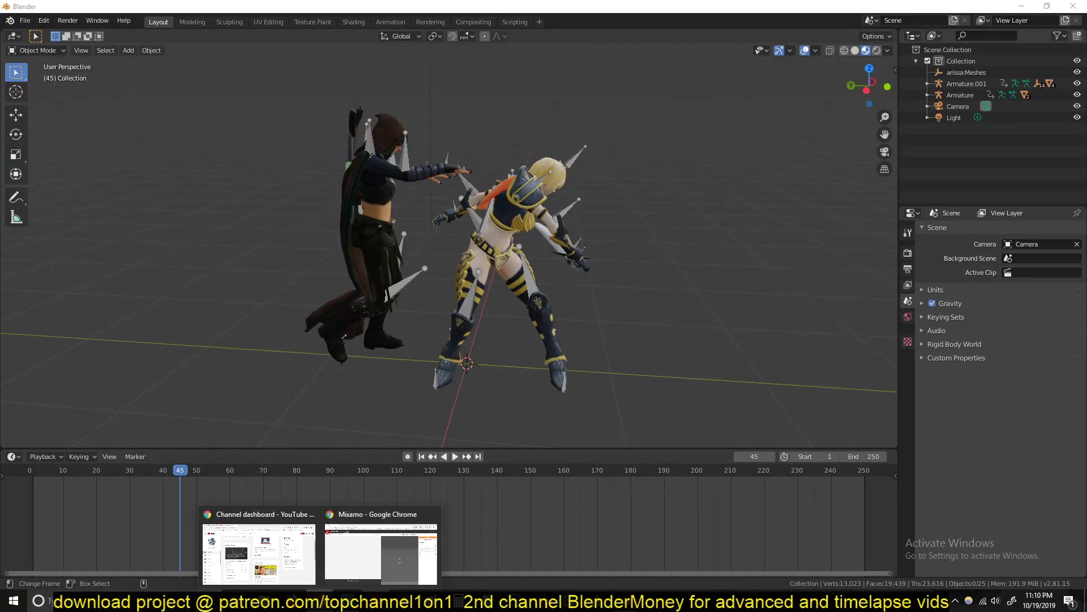
{"action": "left_click", "coordinate": [393, 555]}
{"action": "left_click", "coordinate": [85, 101]}
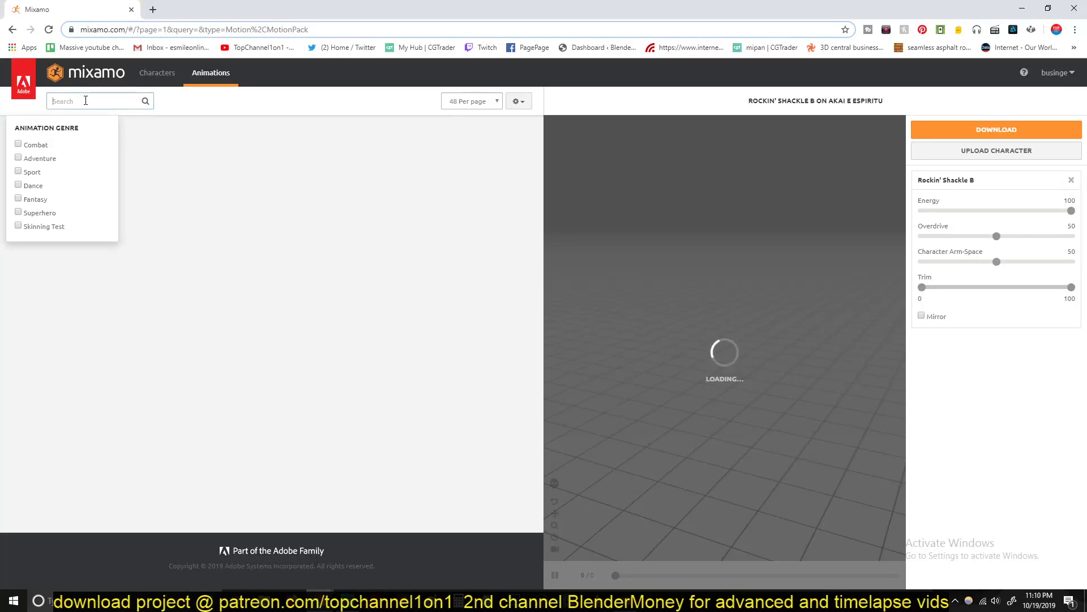
{"action": "type", "text": "stu"}
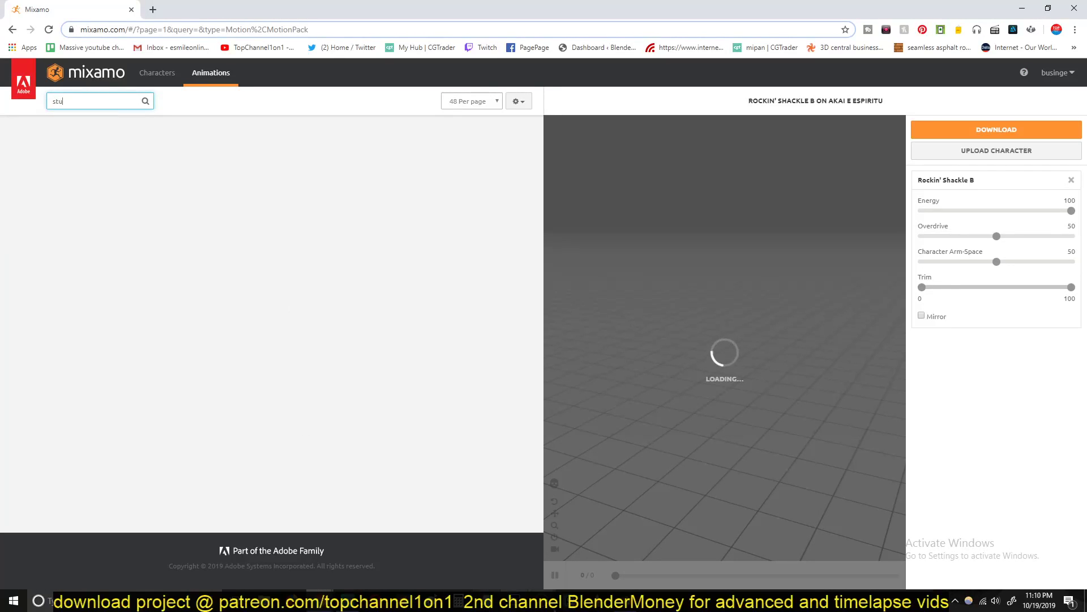
Back in Blender, play the sword fight from frame 21 to 42 while orbiting.
{"action": "mouse_move", "coordinate": [623, 600]}
{"action": "left_click", "coordinate": [684, 558]}
{"action": "middle_click_drag", "start_coordinate": [553, 289], "coordinate": [297, 309]}
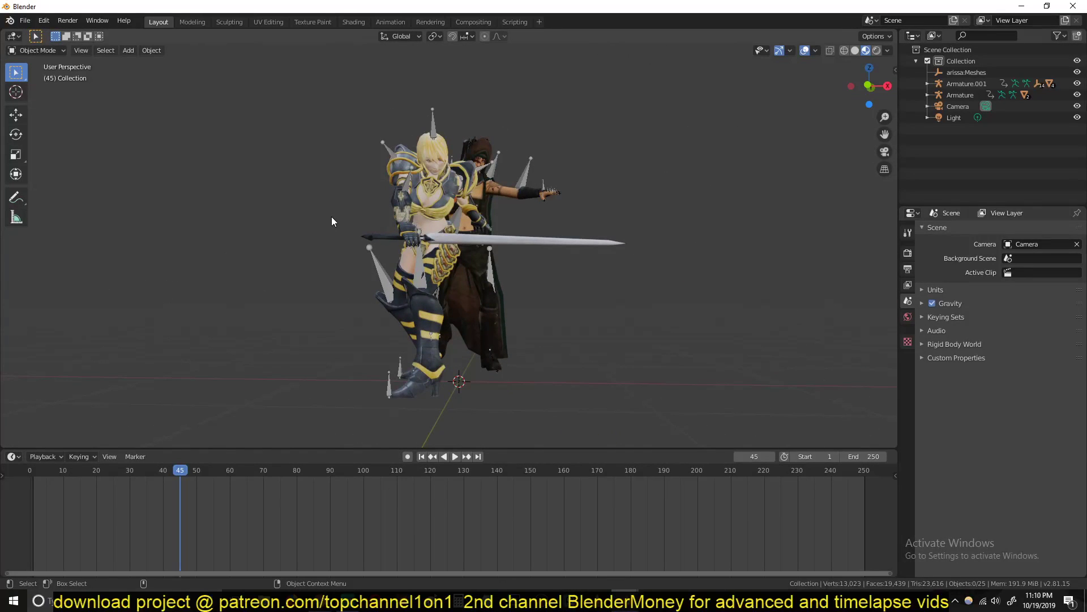
{"action": "right_click_drag", "start_coordinate": [134, 504], "coordinate": [98, 498]}
{"action": "key", "text": "space"}
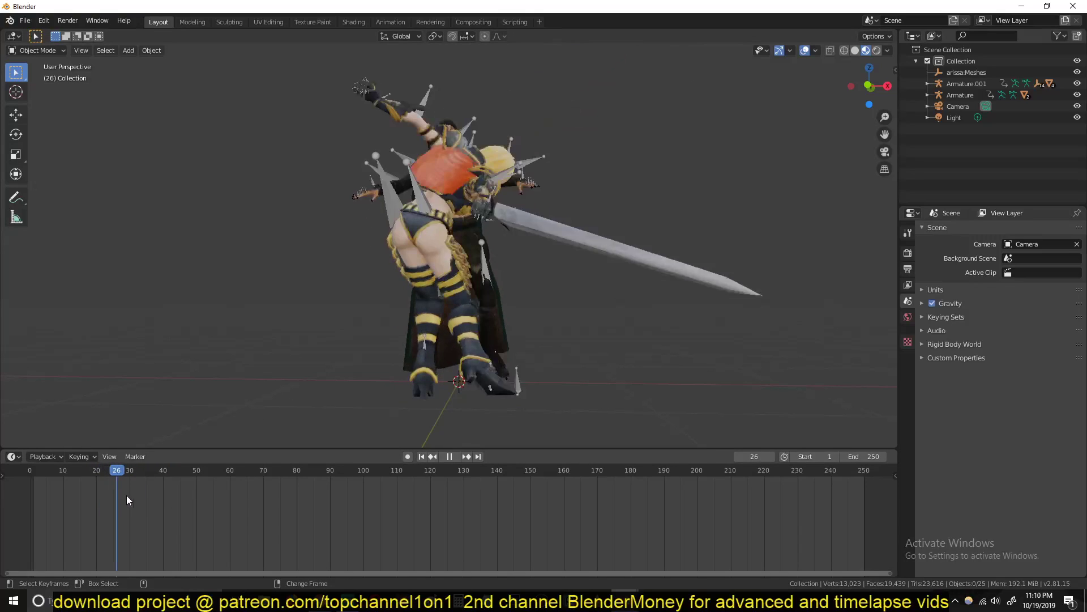
{"action": "key", "text": "space"}
{"action": "middle_click_drag", "start_coordinate": [219, 427], "coordinate": [389, 163]}
Select the arissa:Cloak_Geo cloak, then return to the Mixamo page.
{"action": "left_click", "coordinate": [391, 164]}
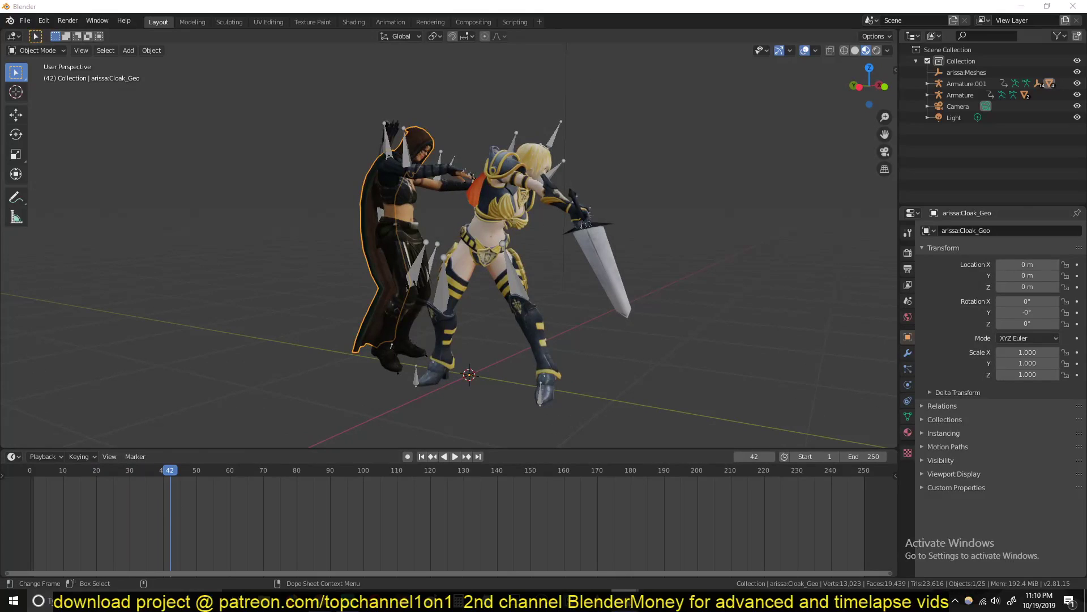
{"action": "mouse_move", "coordinate": [625, 601]}
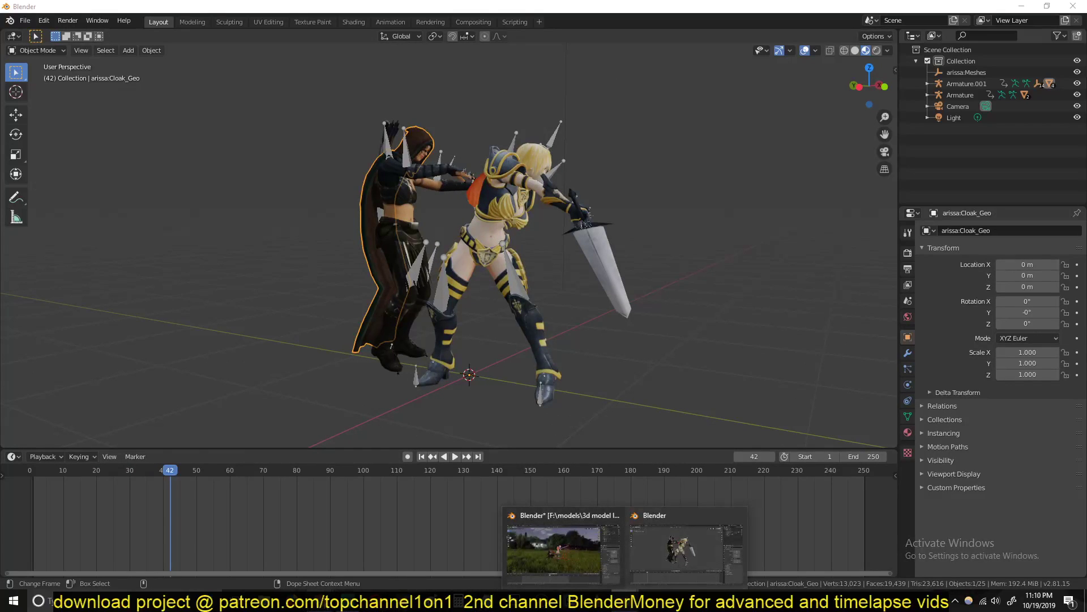
{"action": "mouse_move", "coordinate": [390, 602]}
{"action": "left_click", "coordinate": [362, 552]}
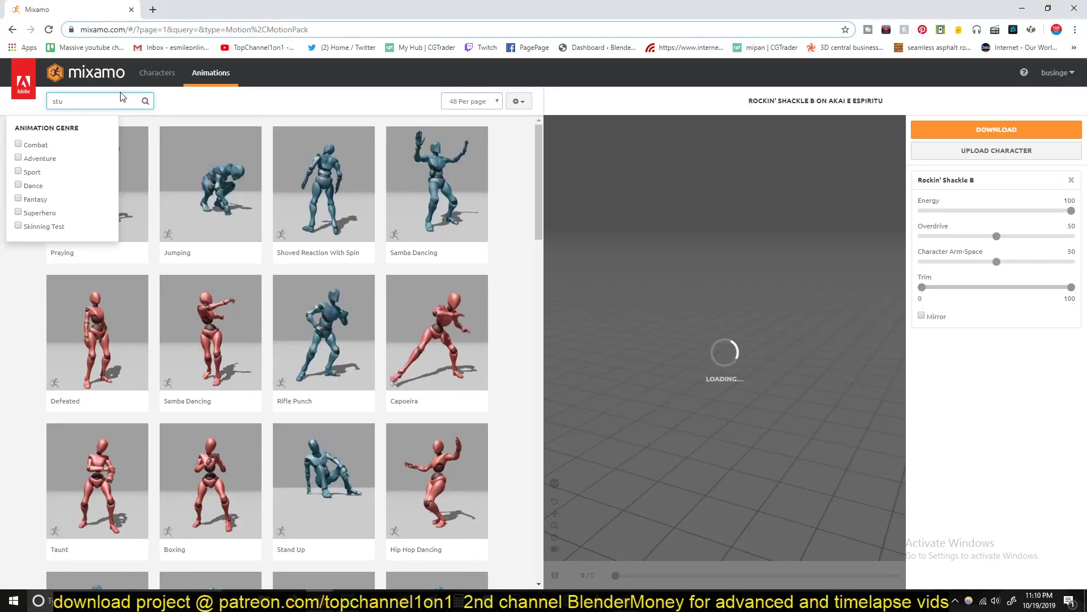
Trim the animation search to 'st', toggle the Characters and Animations tabs, then go back to Blender.
{"action": "key", "text": "BackSpace"}
{"action": "left_click_drag", "start_coordinate": [119, 106], "coordinate": [21, 112]}
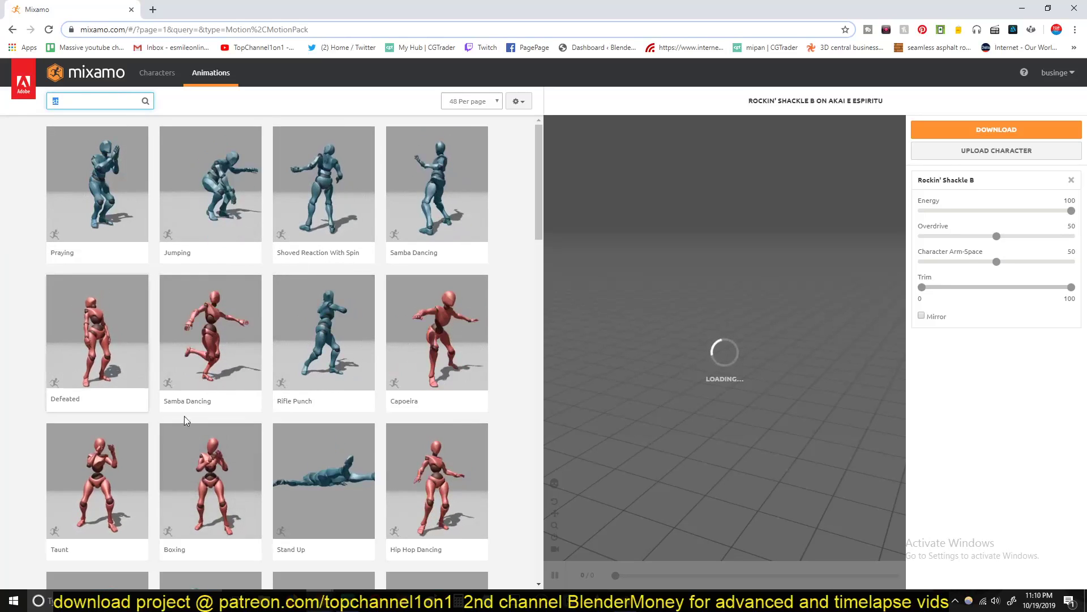
{"action": "mouse_move", "coordinate": [624, 602]}
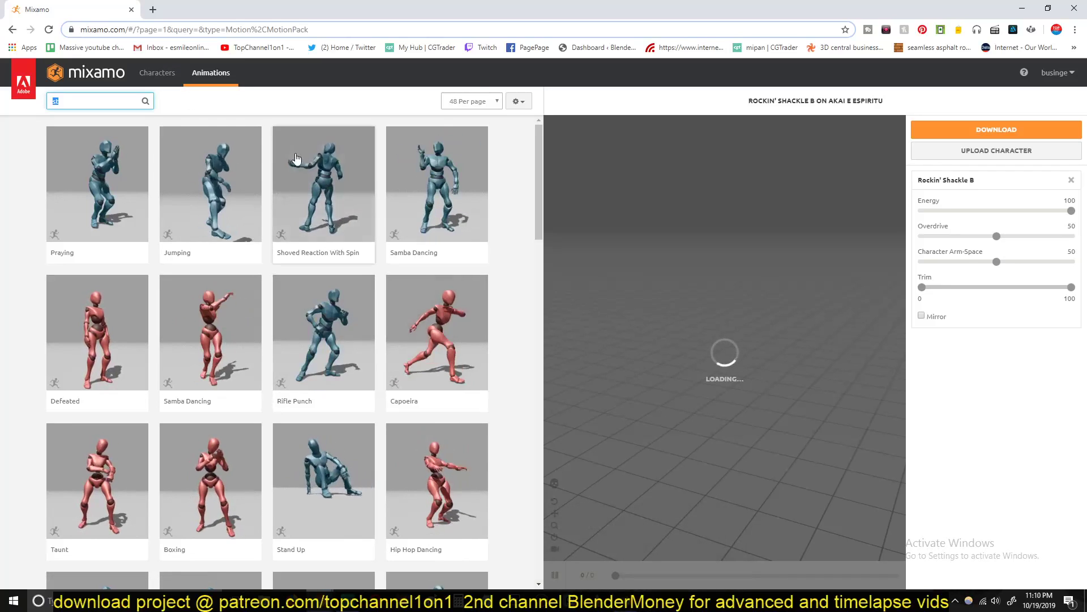
{"action": "left_click", "coordinate": [164, 84]}
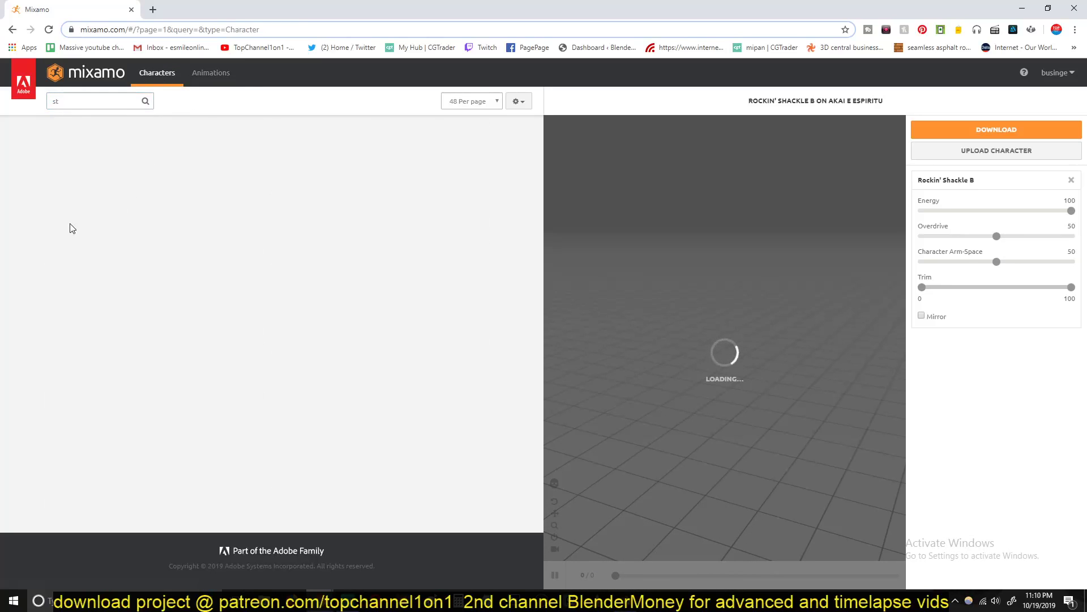
{"action": "left_click", "coordinate": [218, 79]}
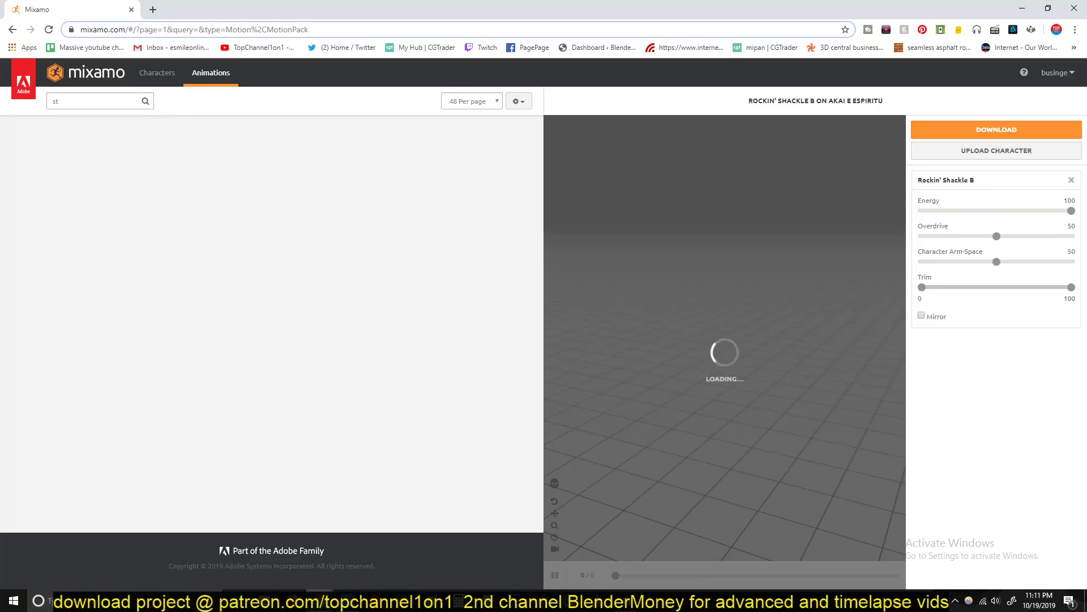
{"action": "left_click", "coordinate": [635, 565]}
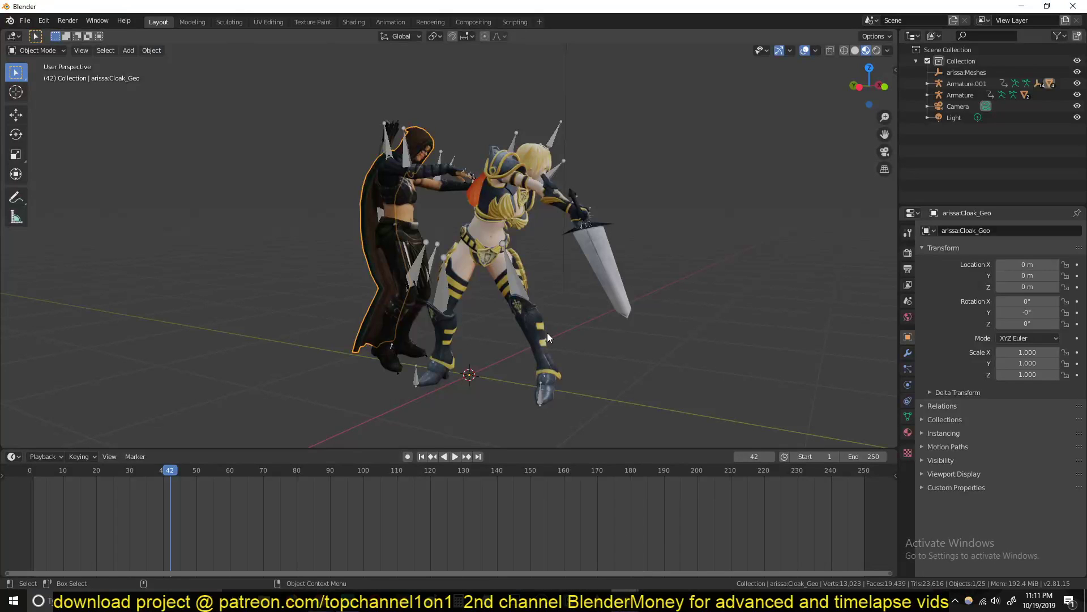
Start an FBX import and pick Standing Melee Attack Backhand.fbx from Downloads.
{"action": "left_click", "coordinate": [25, 21]}
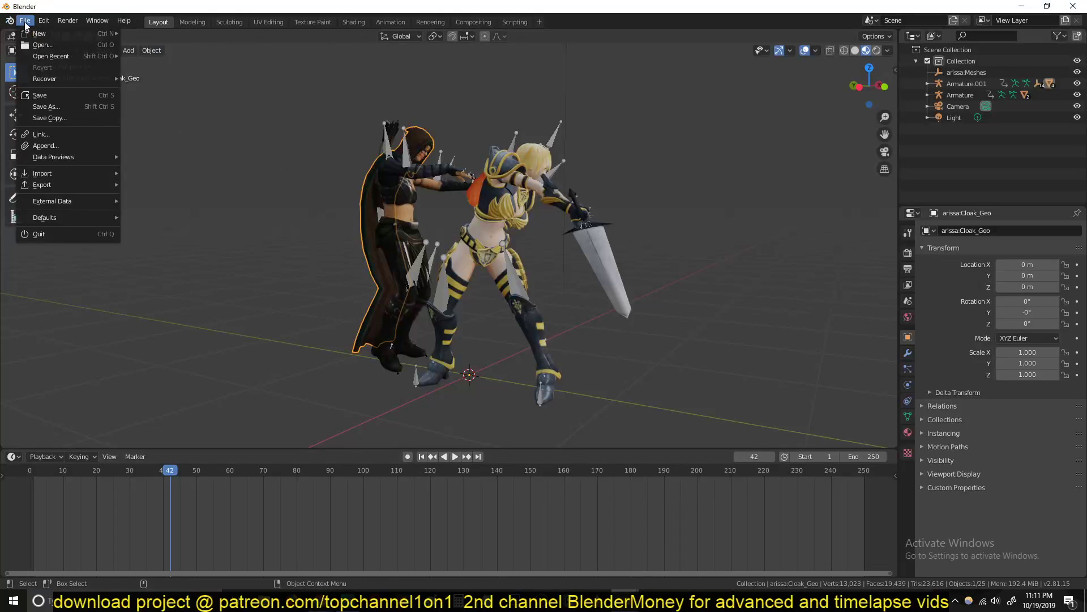
{"action": "mouse_move", "coordinate": [59, 174]}
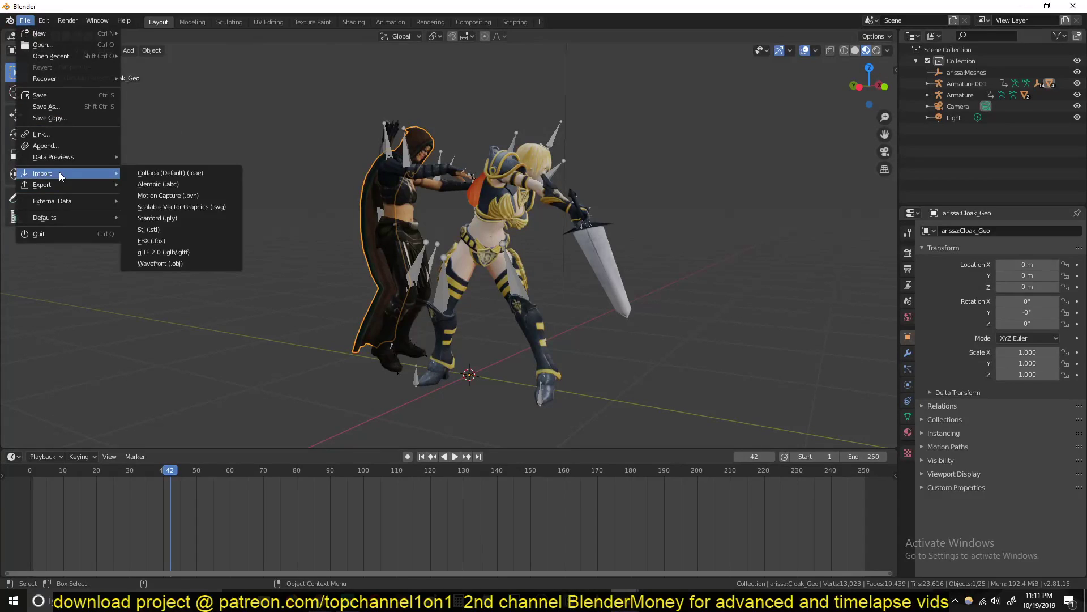
{"action": "left_click", "coordinate": [166, 240]}
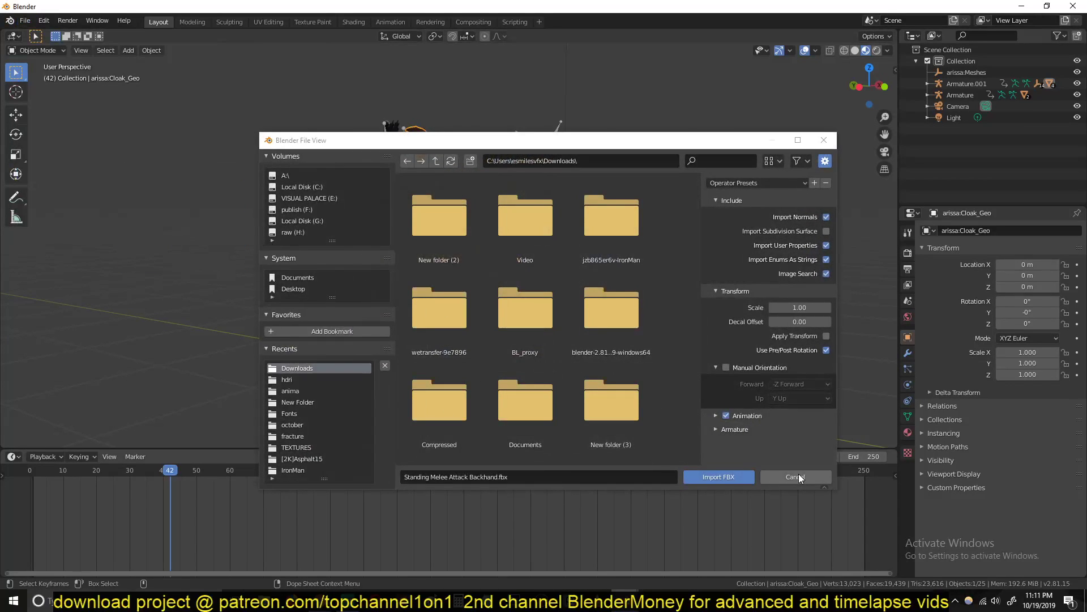
{"action": "scroll", "coordinate": [596, 440], "scroll_direction": "down", "scroll_amount": 10}
{"action": "left_click", "coordinate": [514, 242]}
Cancel the import and select the dark-haired character's rig, Armature.001.
{"action": "left_click", "coordinate": [788, 474]}
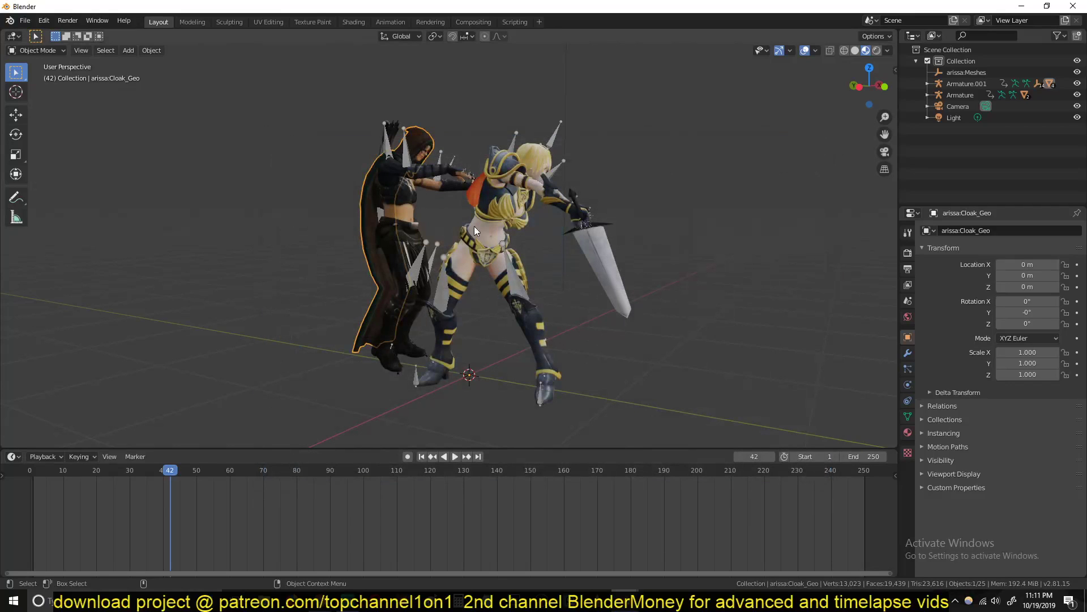
{"action": "left_click", "coordinate": [405, 145]}
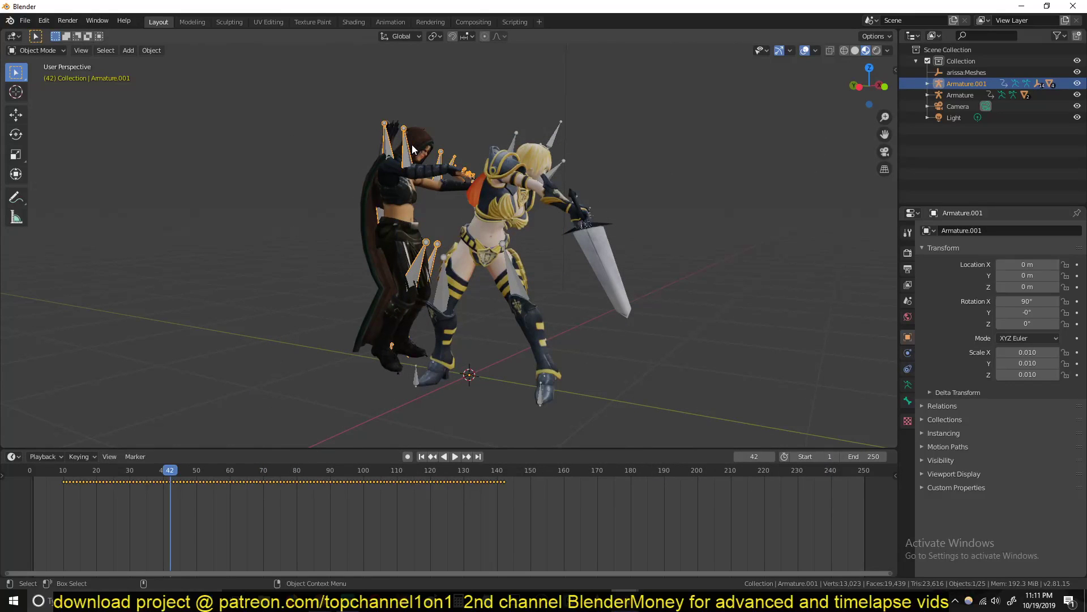
{"action": "left_click", "coordinate": [394, 186]}
{"action": "left_click", "coordinate": [394, 185]}
{"action": "left_click", "coordinate": [407, 147]}
Reopen the FBX import, pick Standing Melee Attack Backhand.fbx and Dying.fbx, then cancel and deselect.
{"action": "left_click", "coordinate": [25, 20]}
{"action": "mouse_move", "coordinate": [44, 177]}
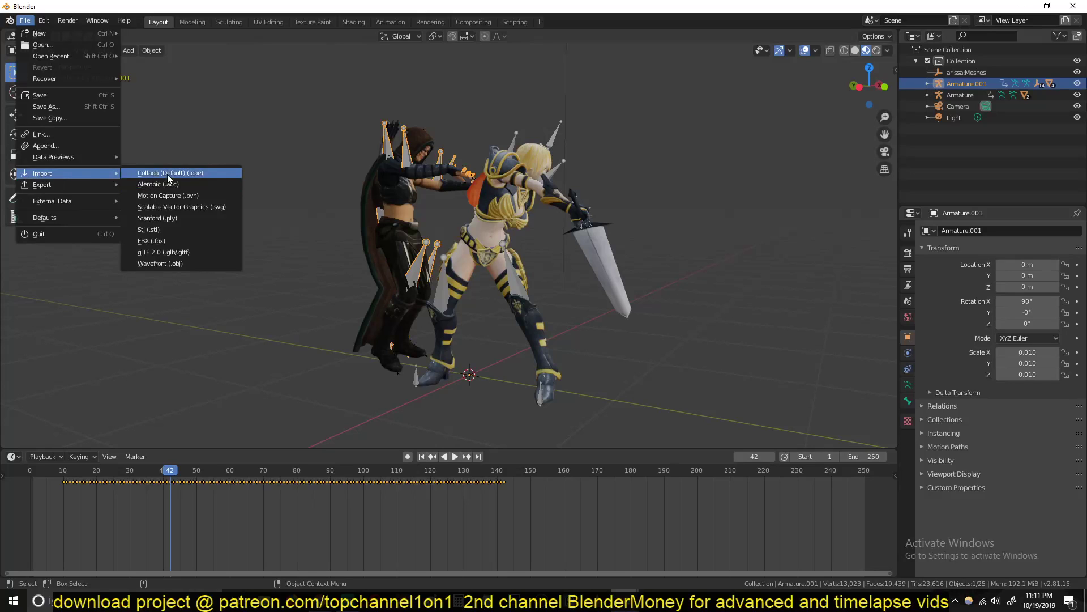
{"action": "left_click", "coordinate": [163, 243]}
{"action": "scroll", "coordinate": [508, 356], "scroll_direction": "down", "scroll_amount": 5}
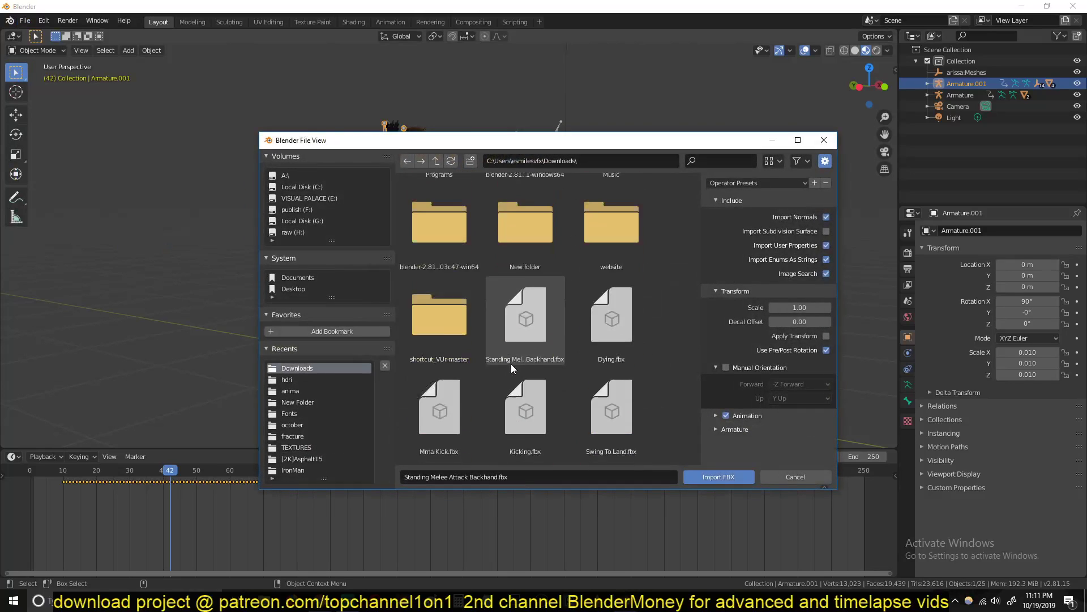
{"action": "left_click", "coordinate": [534, 239]}
{"action": "left_click", "coordinate": [597, 248], "text": "ctrl"}
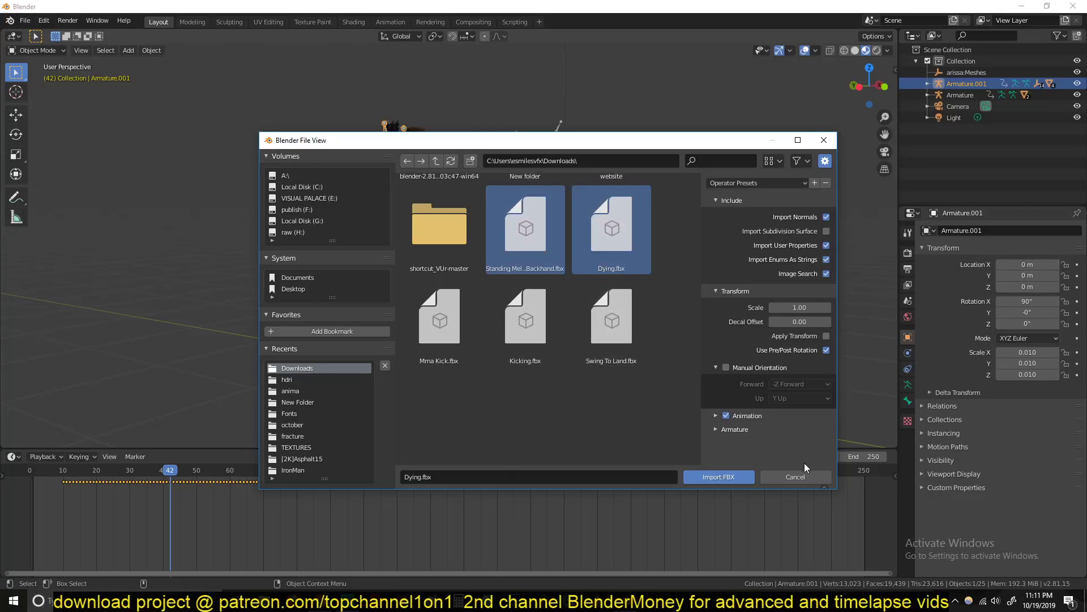
{"action": "left_click", "coordinate": [813, 479]}
{"action": "left_click", "coordinate": [484, 257]}
{"action": "middle_click_drag", "start_coordinate": [512, 228], "coordinate": [421, 250]}
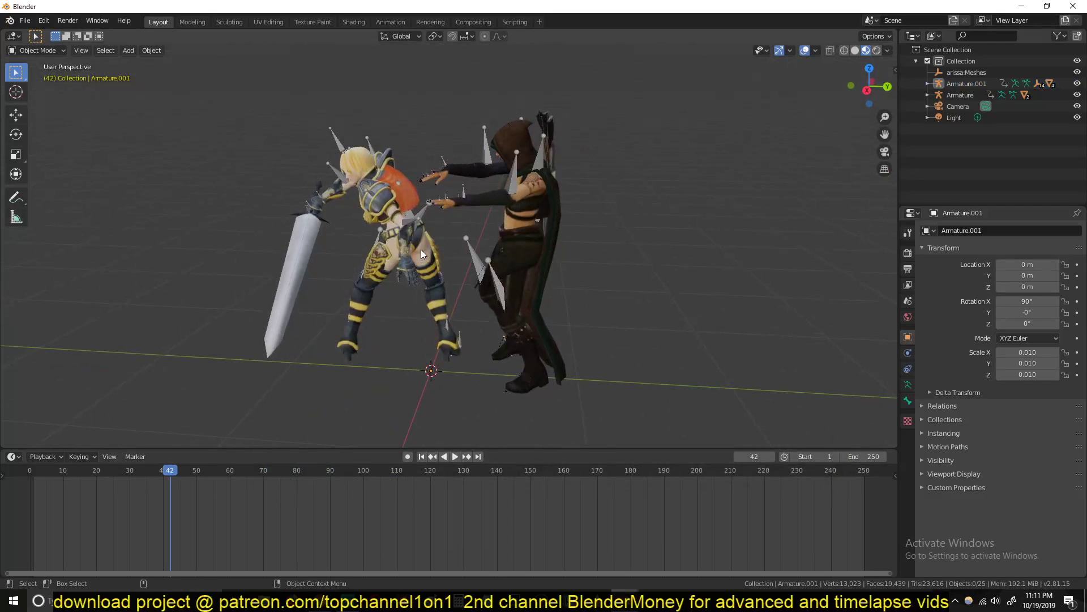
Play the fight with Armature.001 selected, stopping at frames 7, 48 and 66.
{"action": "right_click", "coordinate": [76, 511], "text": "shift"}
{"action": "key", "text": "space"}
{"action": "key", "text": "Escape"}
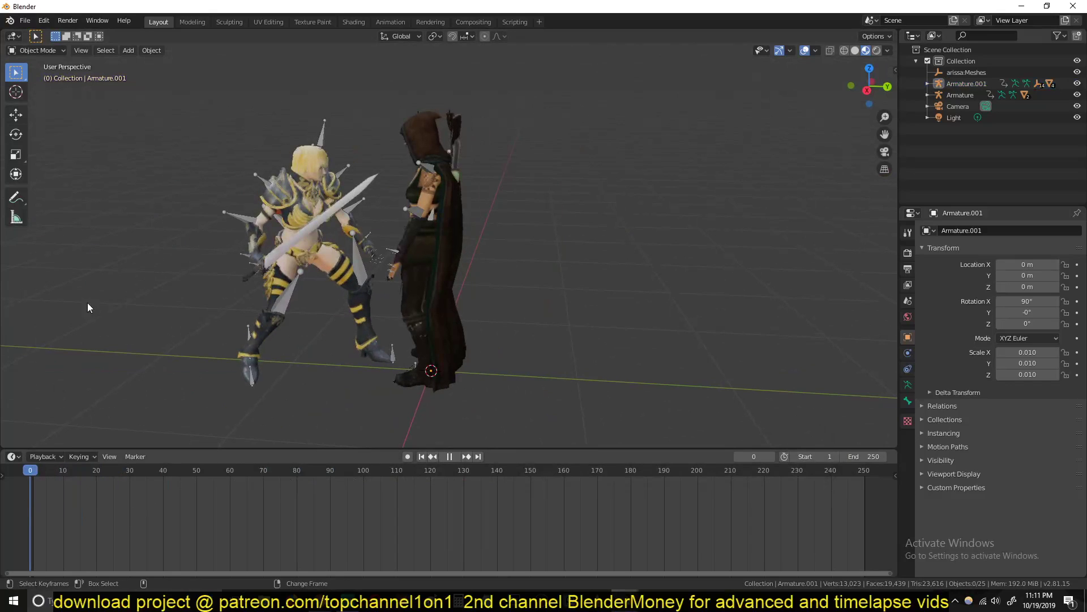
{"action": "left_click", "coordinate": [433, 173]}
{"action": "middle_click_drag", "start_coordinate": [408, 183], "coordinate": [443, 189]}
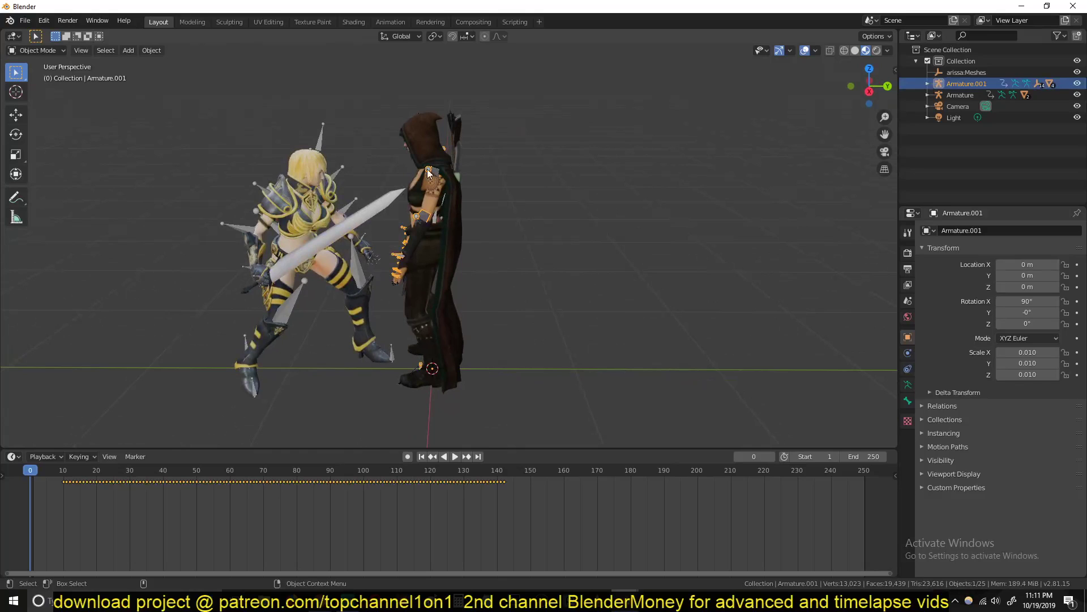
{"action": "key", "text": "space"}
{"action": "key", "text": "space"}
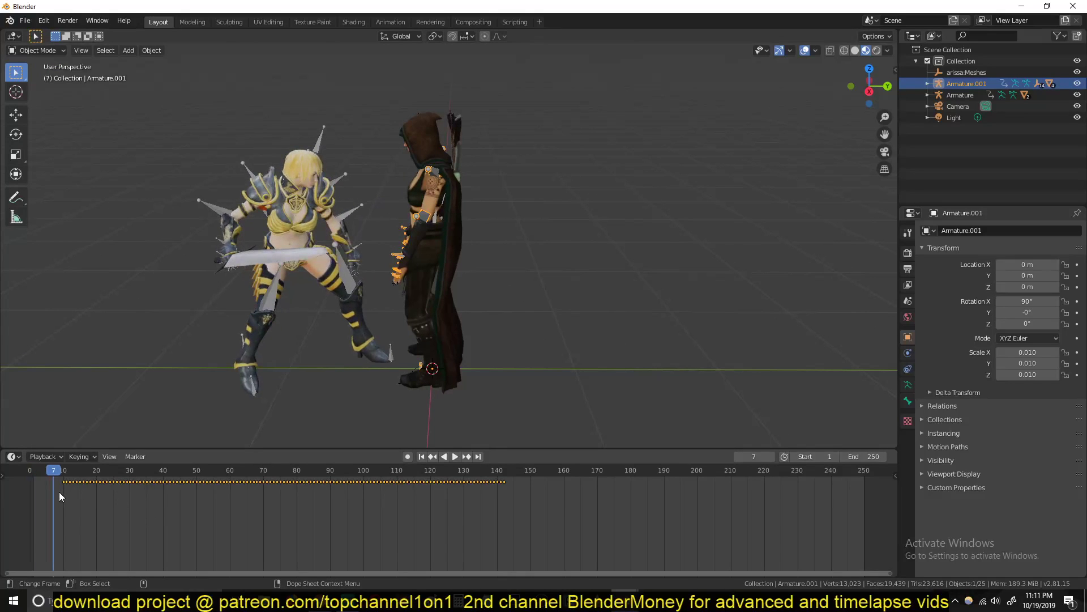
{"action": "key", "text": "space"}
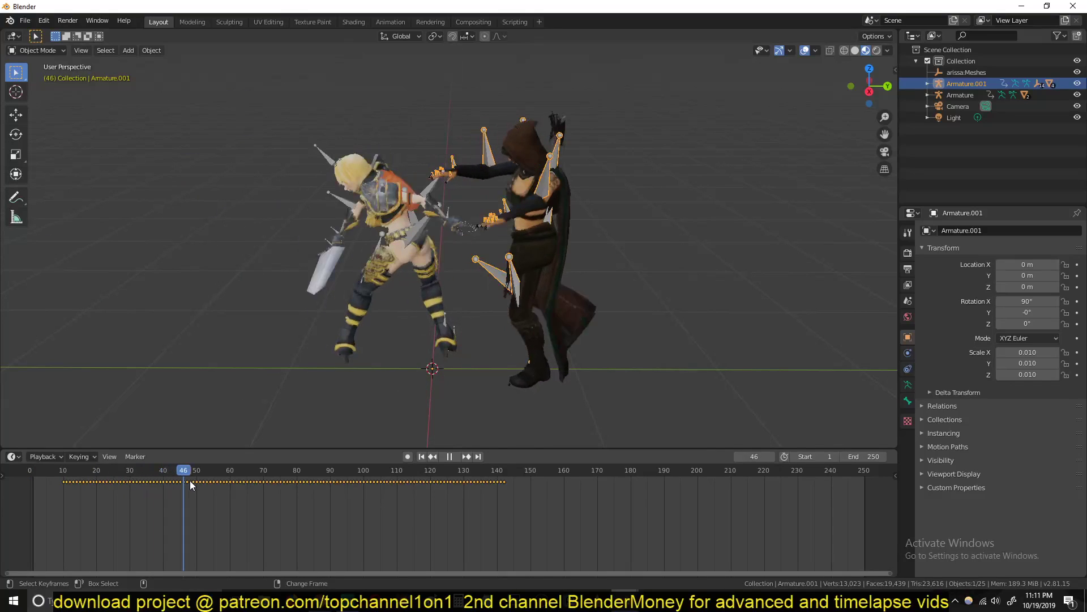
{"action": "key", "text": "space"}
{"action": "middle_click_drag", "start_coordinate": [311, 257], "coordinate": [364, 259]}
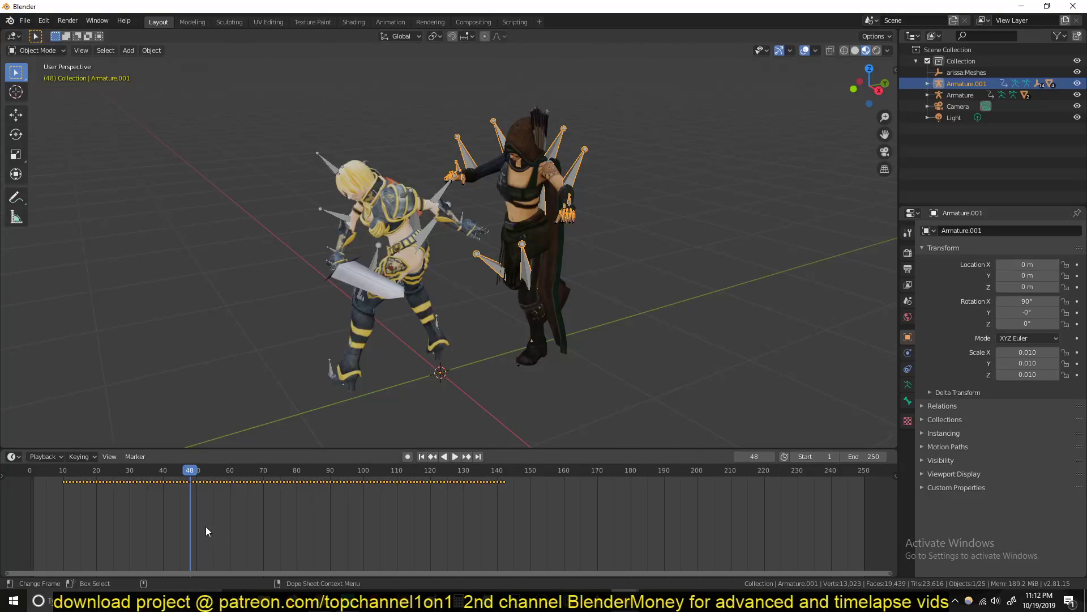
{"action": "key", "text": "space"}
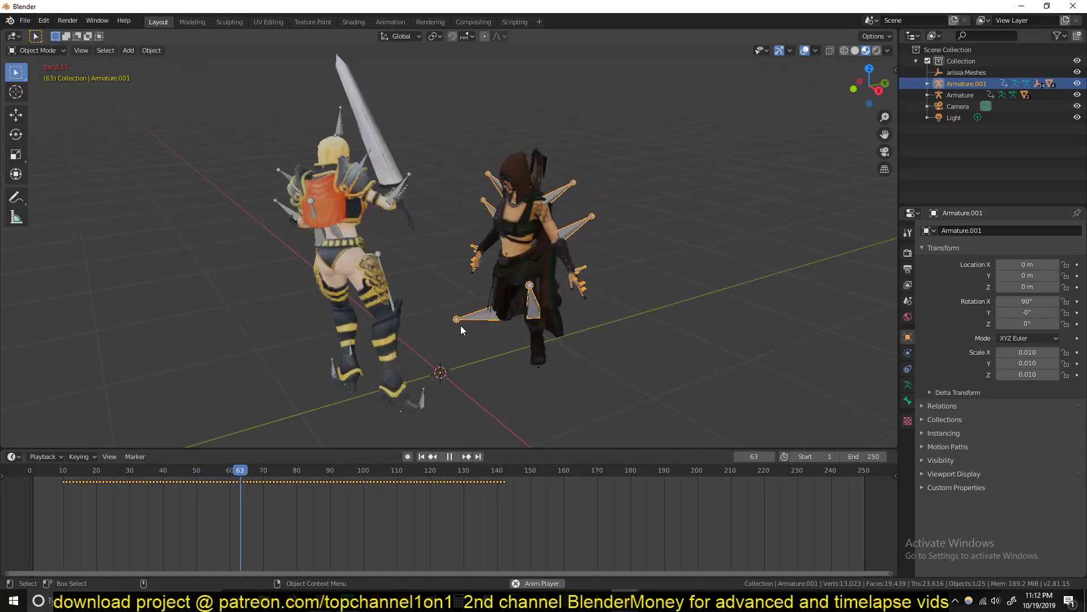
{"action": "key", "text": "space"}
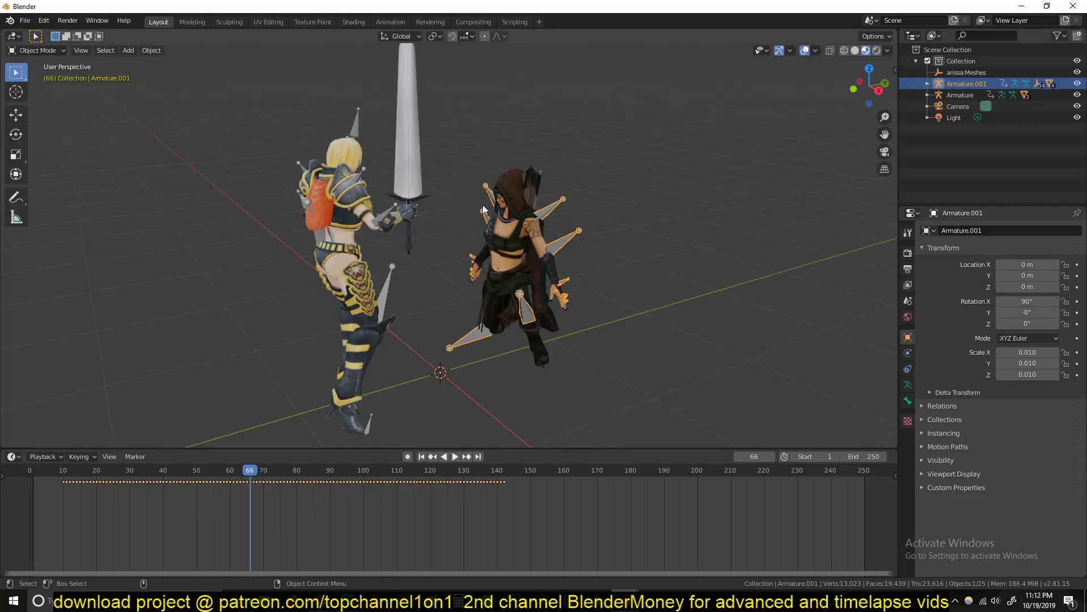
Slide the sword fighter's armature keyframes earlier in the timeline, then deselect it.
{"action": "key", "text": "g"}
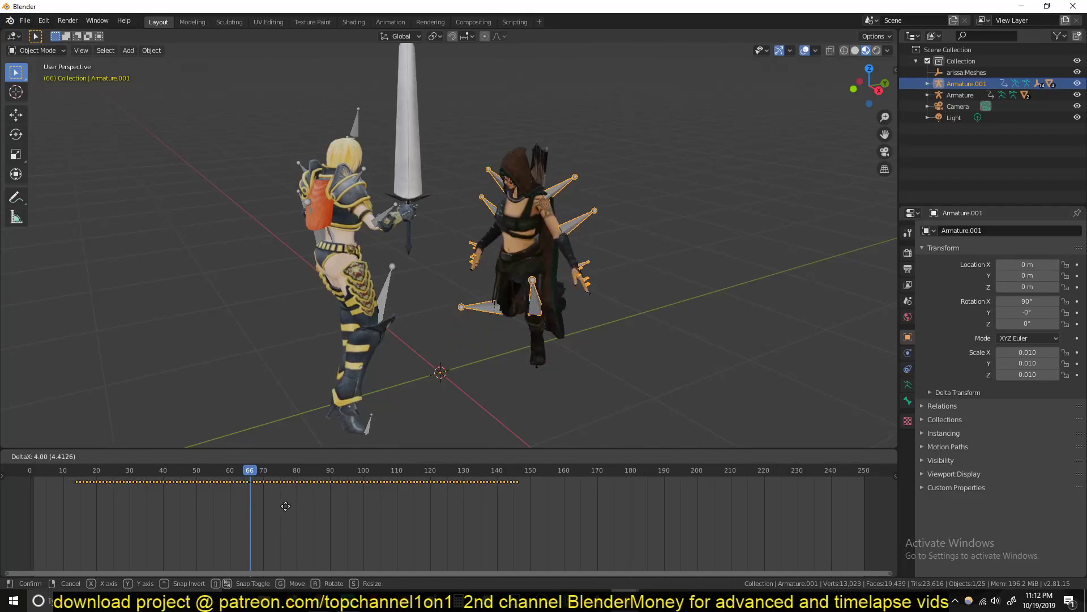
{"action": "right_click", "coordinate": [263, 500]}
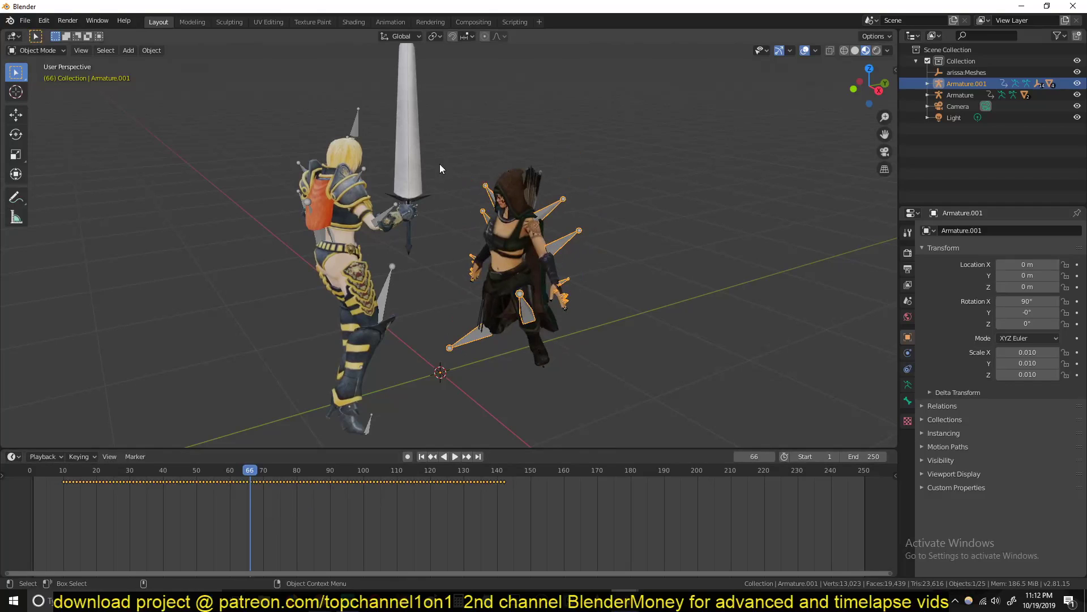
{"action": "left_click", "coordinate": [348, 227]}
{"action": "left_click", "coordinate": [347, 227]}
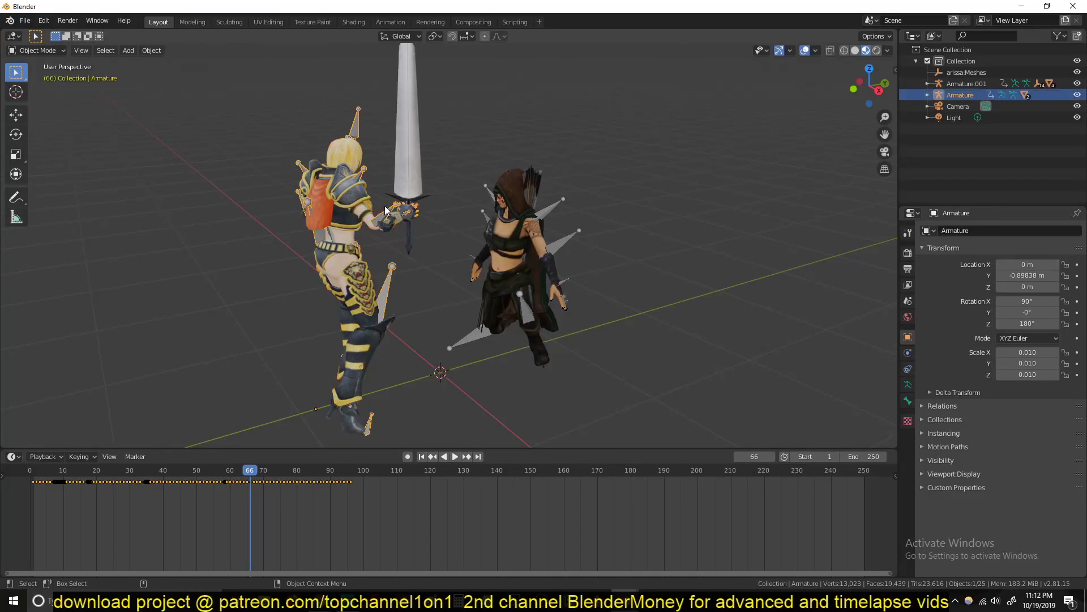
{"action": "key", "text": "g"}
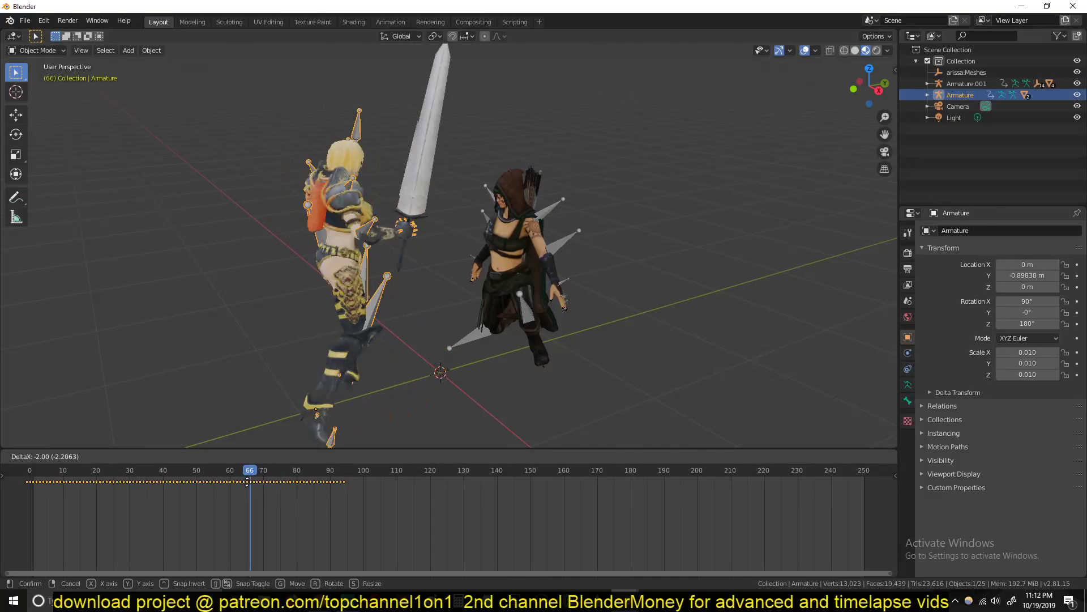
{"action": "left_click", "coordinate": [246, 480]}
{"action": "scroll", "coordinate": [368, 331], "scroll_direction": "down", "scroll_amount": 3}
{"action": "middle_click_drag", "start_coordinate": [368, 328], "coordinate": [240, 322]}
{"action": "scroll", "coordinate": [372, 318], "scroll_direction": "up", "scroll_amount": 4}
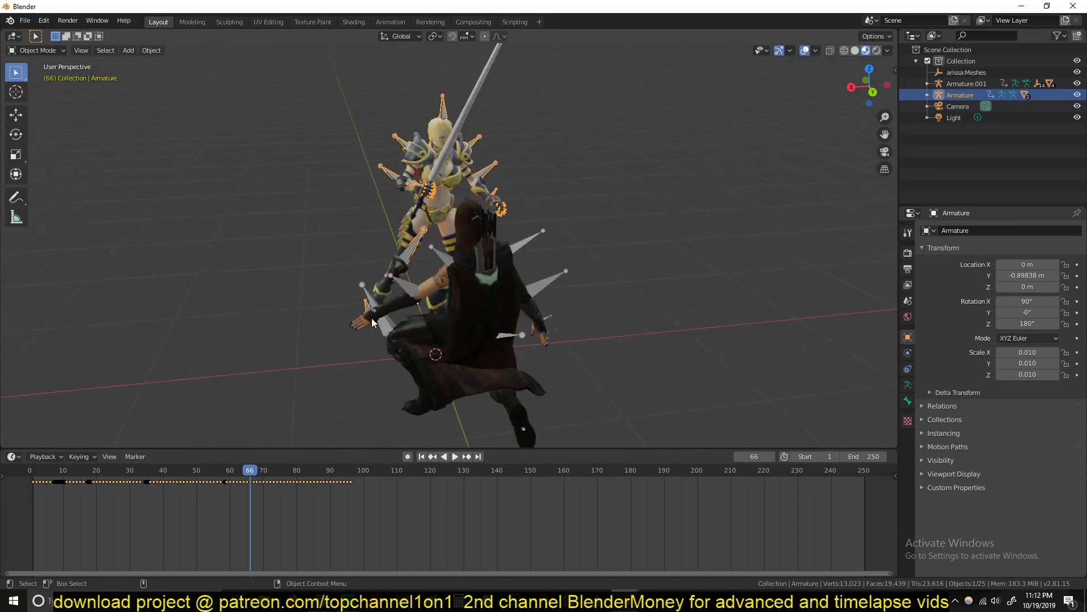
{"action": "key", "text": "alt+a"}
{"action": "middle_click_drag", "start_coordinate": [491, 316], "coordinate": [478, 294]}
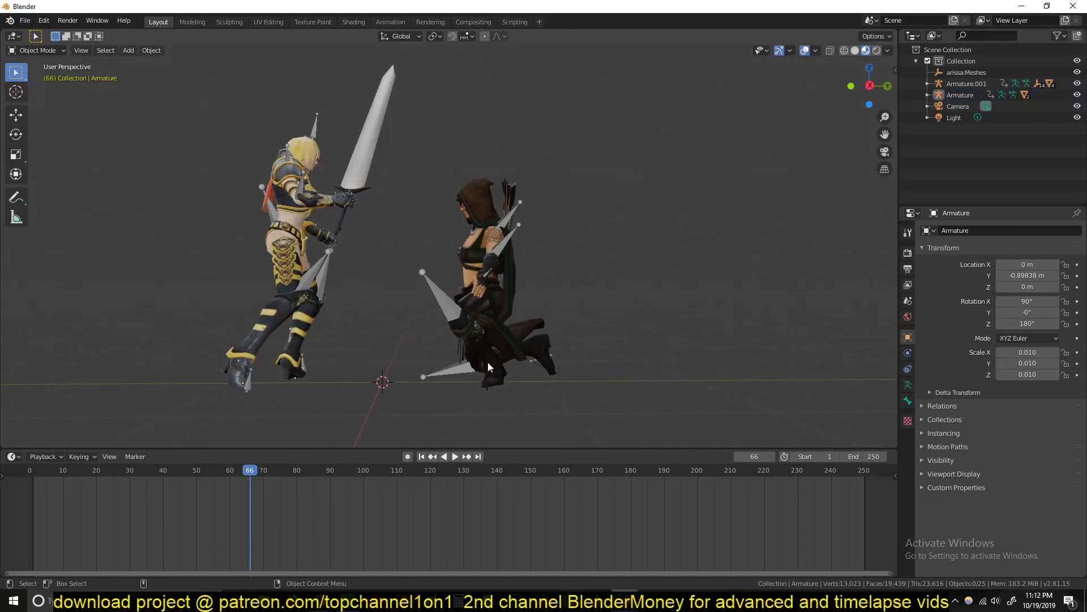
{"action": "middle_click_drag", "start_coordinate": [413, 238], "coordinate": [393, 238]}
{"action": "key", "text": "shift+a"}
Add a cube, raise it to 1.1667 m, and scale its width and depth to 2.332.
{"action": "mouse_move", "coordinate": [397, 239]}
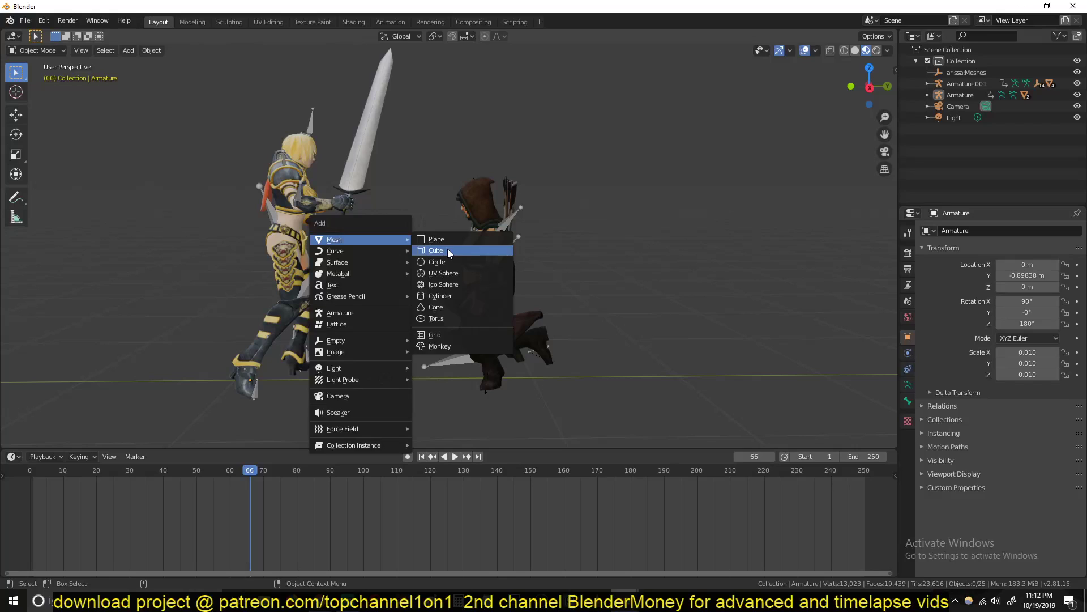
{"action": "left_click", "coordinate": [448, 250]}
{"action": "scroll", "coordinate": [434, 304], "scroll_direction": "down", "scroll_amount": 3}
{"action": "key", "text": "g"}
{"action": "key", "text": "z"}
{"action": "left_click", "coordinate": [453, 234]}
{"action": "key", "text": "s"}
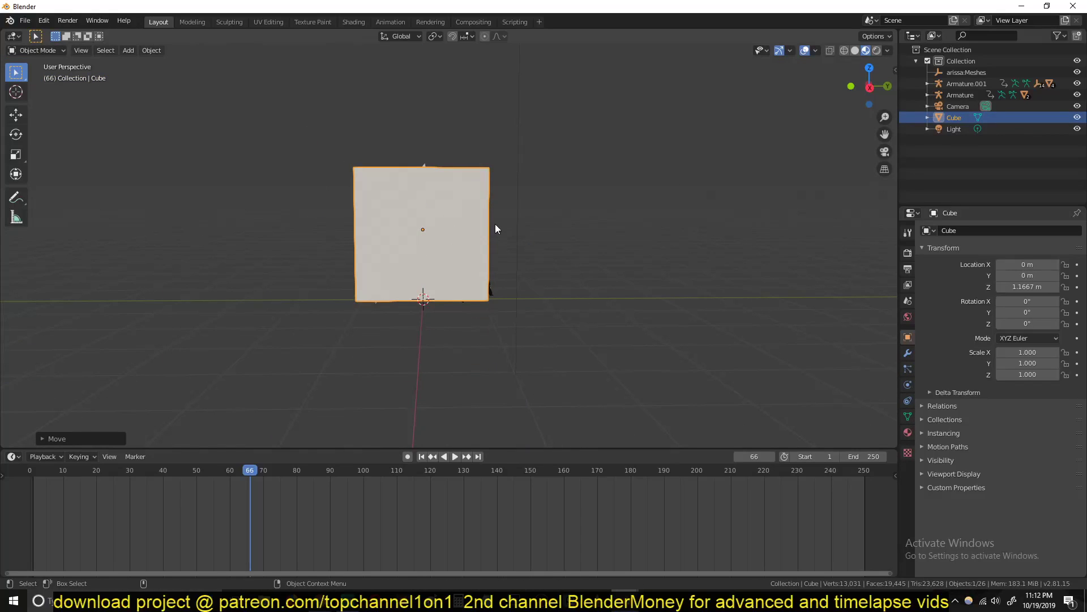
{"action": "key", "text": "shift+z"}
{"action": "left_click", "coordinate": [562, 252]}
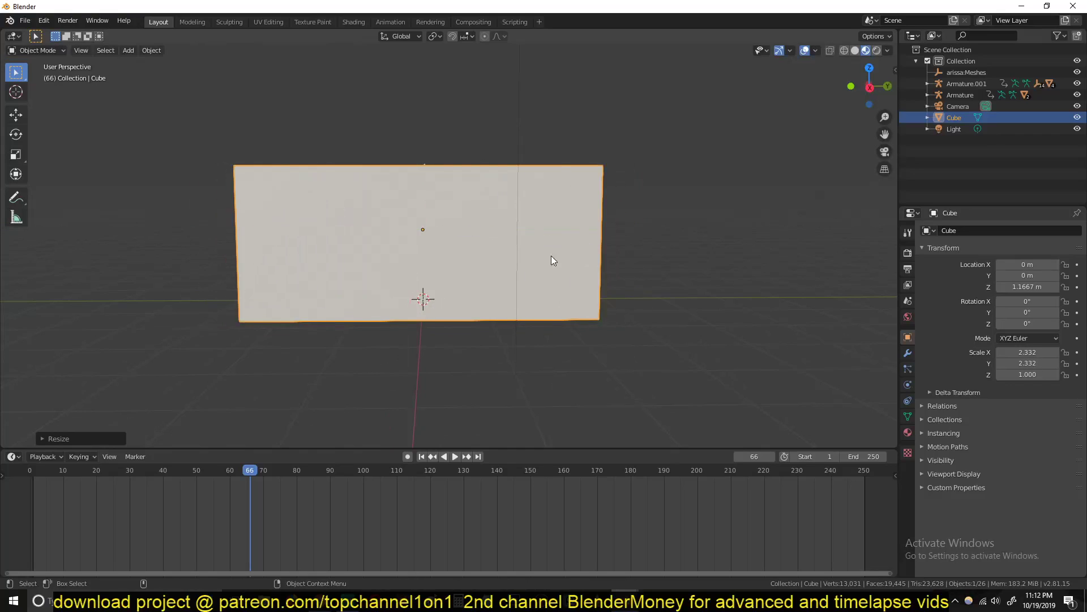
{"action": "middle_click_drag", "start_coordinate": [562, 252], "coordinate": [468, 265]}
{"action": "key", "text": "z"}
In front X-ray view, scale the cube's height to 1.85 and raise it to Z 1.8283 m.
{"action": "key", "text": "KP_1"}
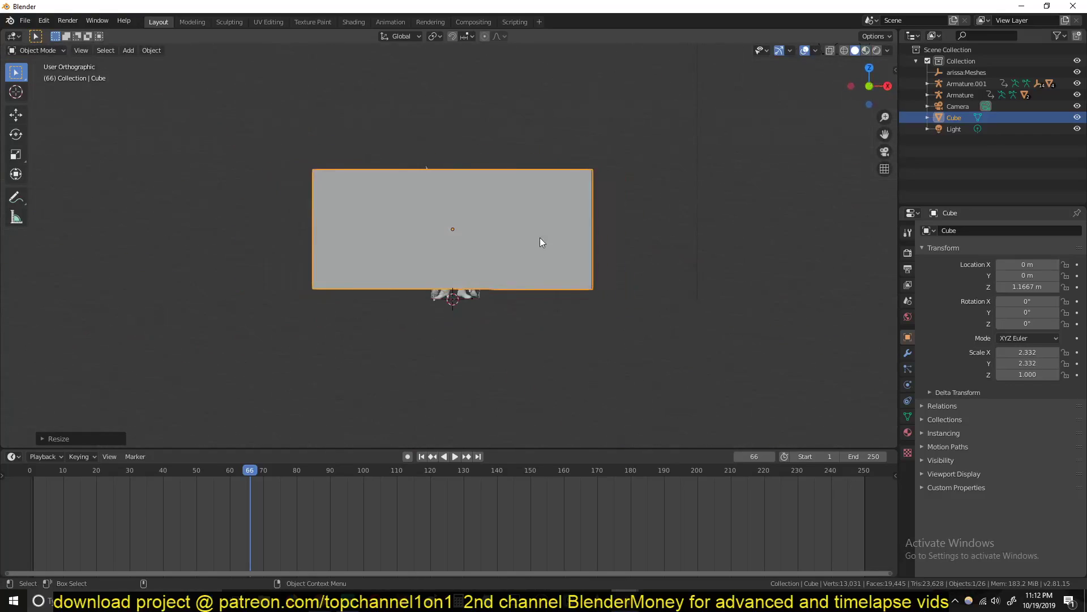
{"action": "key", "text": "shift+z"}
{"action": "key", "text": "s"}
{"action": "key", "text": "z"}
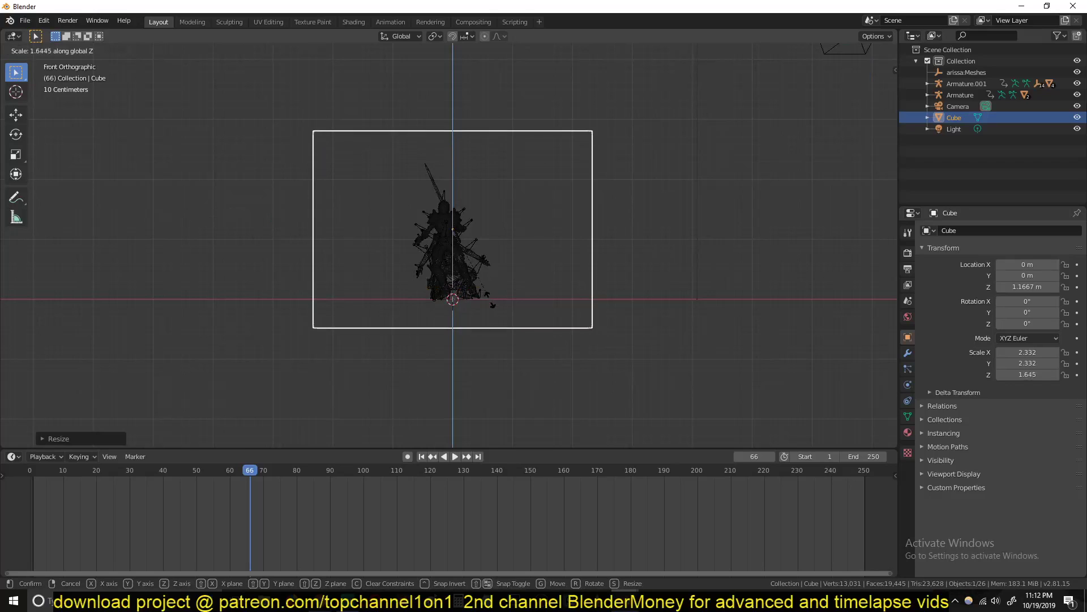
{"action": "left_click", "coordinate": [493, 309]}
{"action": "key", "text": "g"}
{"action": "key", "text": "z"}
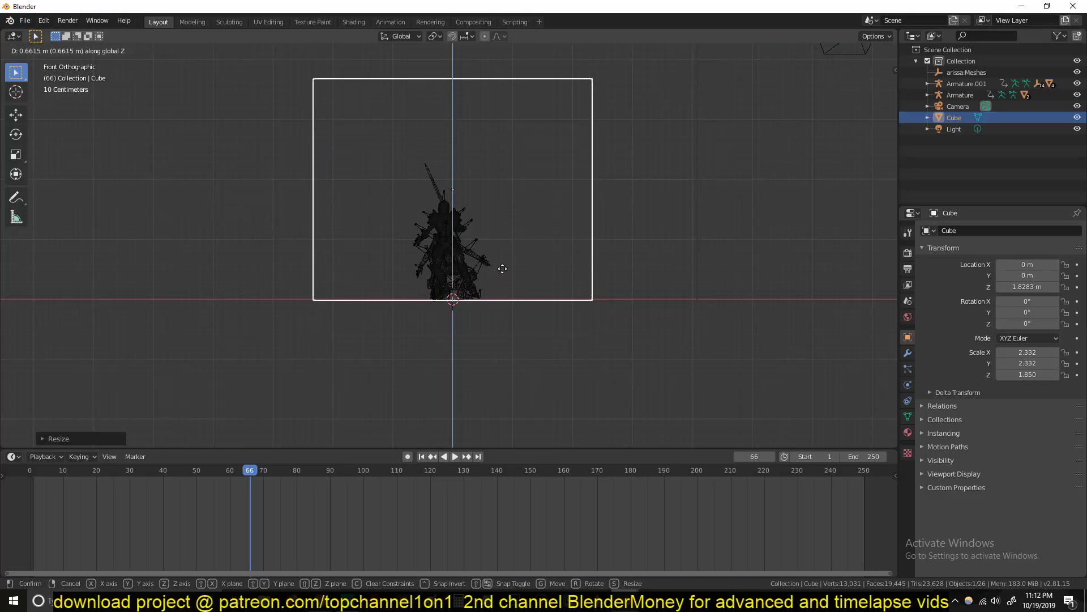
{"action": "left_click", "coordinate": [511, 270]}
Return the viewport to solid shading and orbit above the cube.
{"action": "mouse_move", "coordinate": [510, 270]}
{"action": "middle_mouse_down"}
{"action": "mouse_move", "coordinate": [372, 295]}
{"action": "mouse_move", "coordinate": [411, 290]}
{"action": "mouse_move", "coordinate": [379, 273]}
{"action": "mouse_move", "coordinate": [387, 290]}
{"action": "middle_mouse_up"}
{"action": "key", "text": "z"}
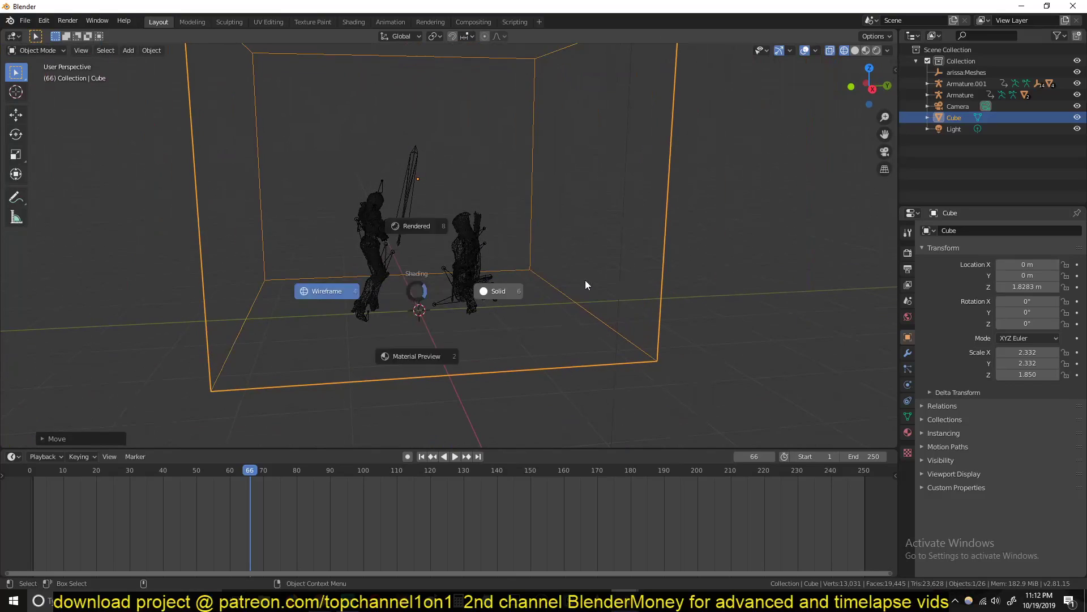
{"action": "left_click", "coordinate": [579, 284]}
{"action": "scroll", "coordinate": [576, 288], "scroll_direction": "down", "scroll_amount": 5}
{"action": "middle_click_drag", "start_coordinate": [577, 288], "coordinate": [571, 306]}
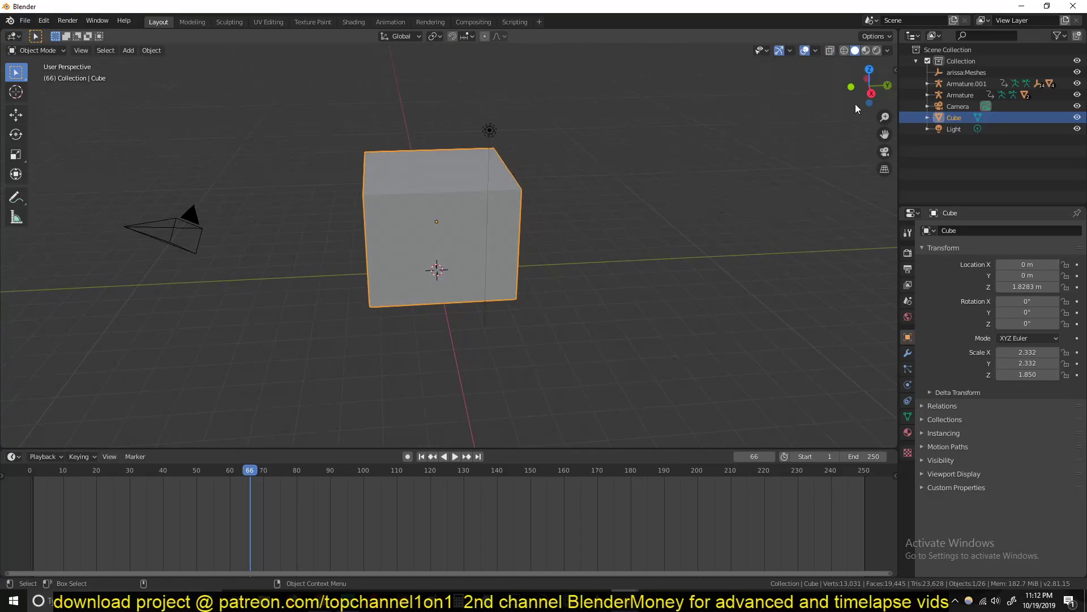
Add Fluid physics to the Cube and set its type to Domain (resolution 65, preview 45).
{"action": "left_click", "coordinate": [908, 386]}
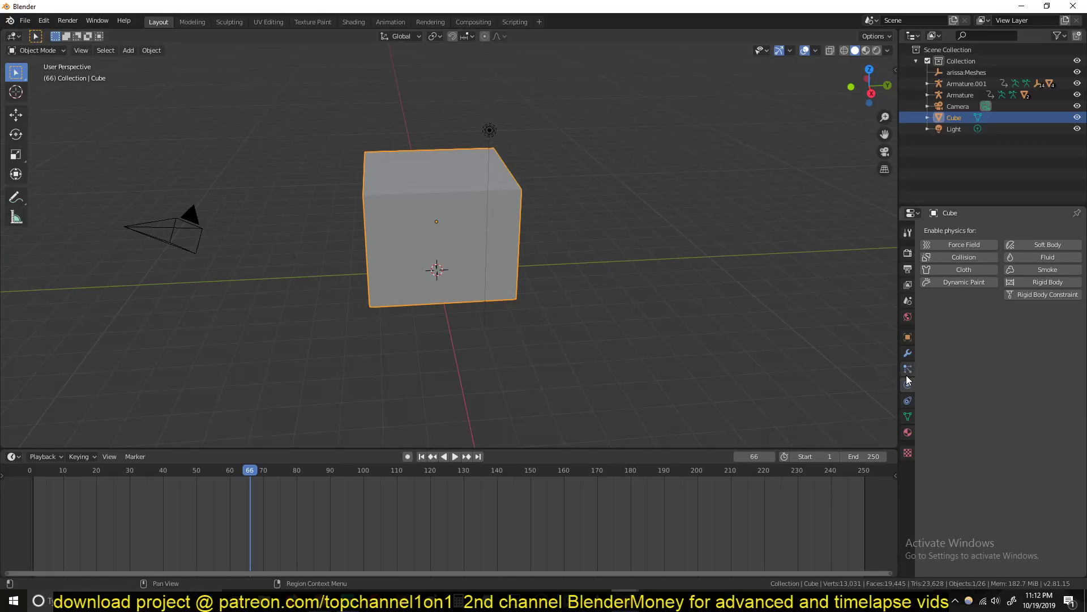
{"action": "left_click", "coordinate": [1049, 255]}
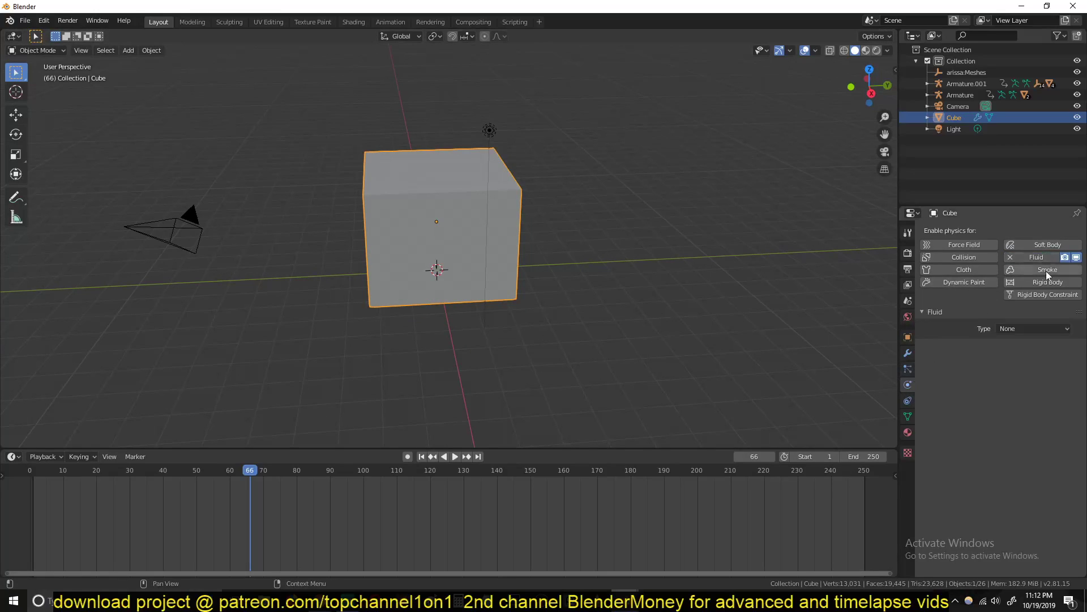
{"action": "left_click", "coordinate": [1033, 328]}
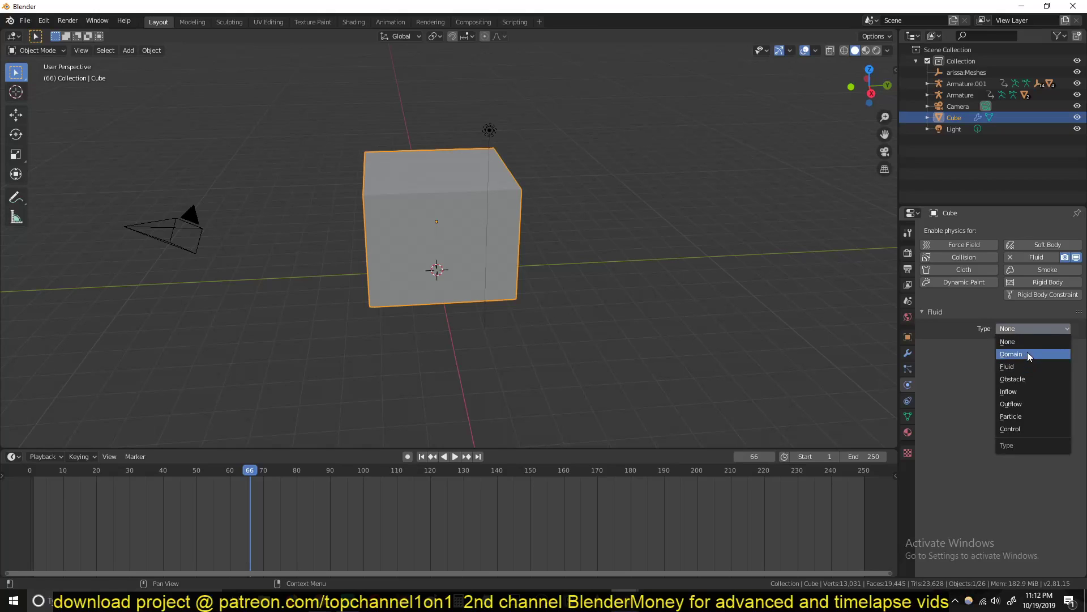
{"action": "left_click", "coordinate": [1027, 353]}
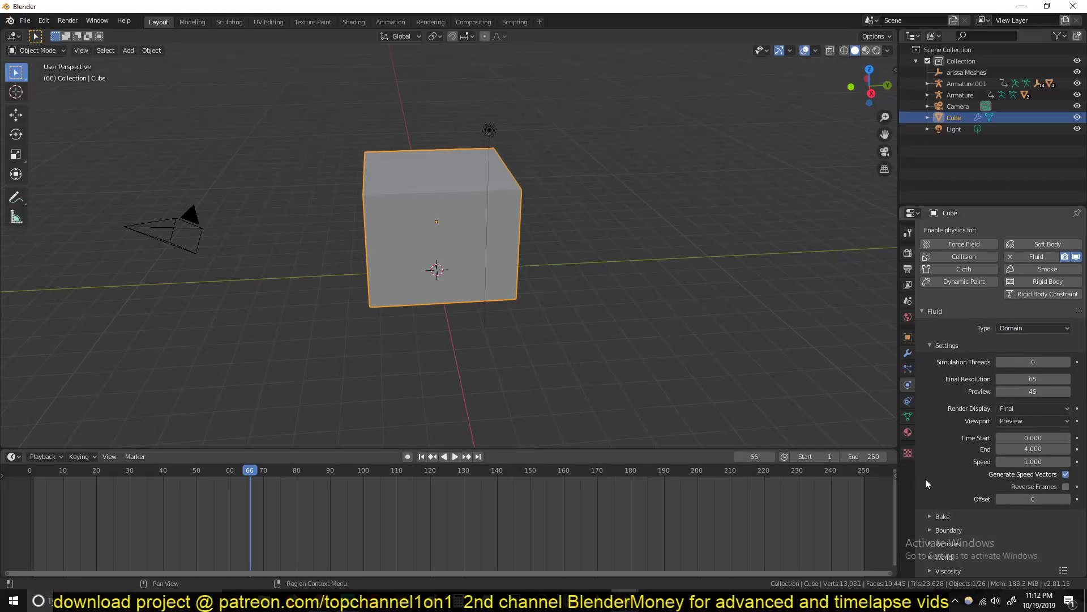
Hide the domain Cube and view the fighters in Material Preview shading.
{"action": "key", "text": "h"}
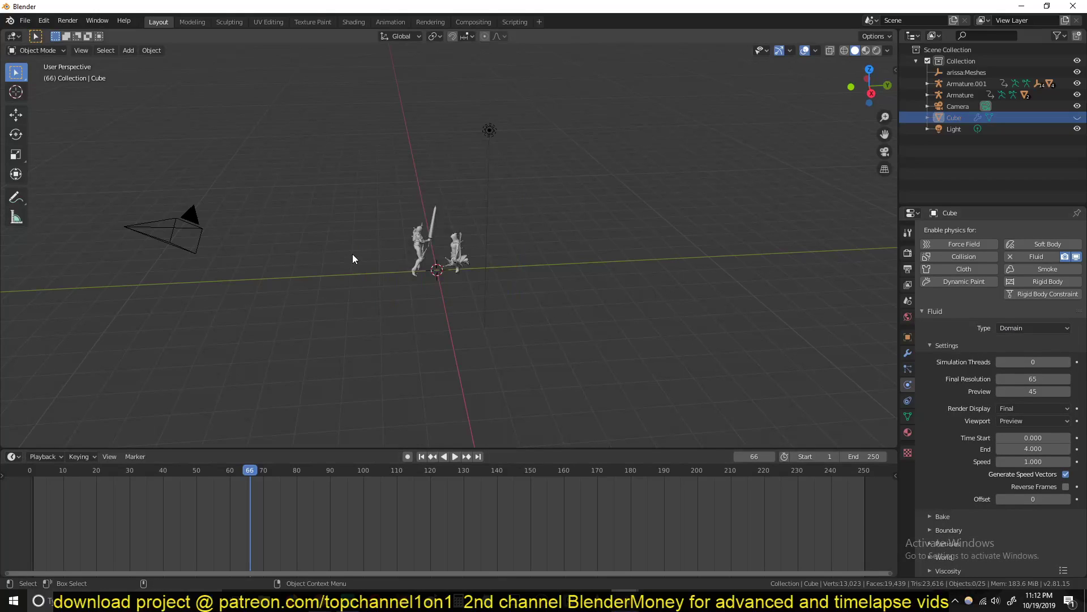
{"action": "scroll", "coordinate": [362, 272], "scroll_direction": "up", "scroll_amount": 6}
{"action": "left_click", "coordinate": [865, 51]}
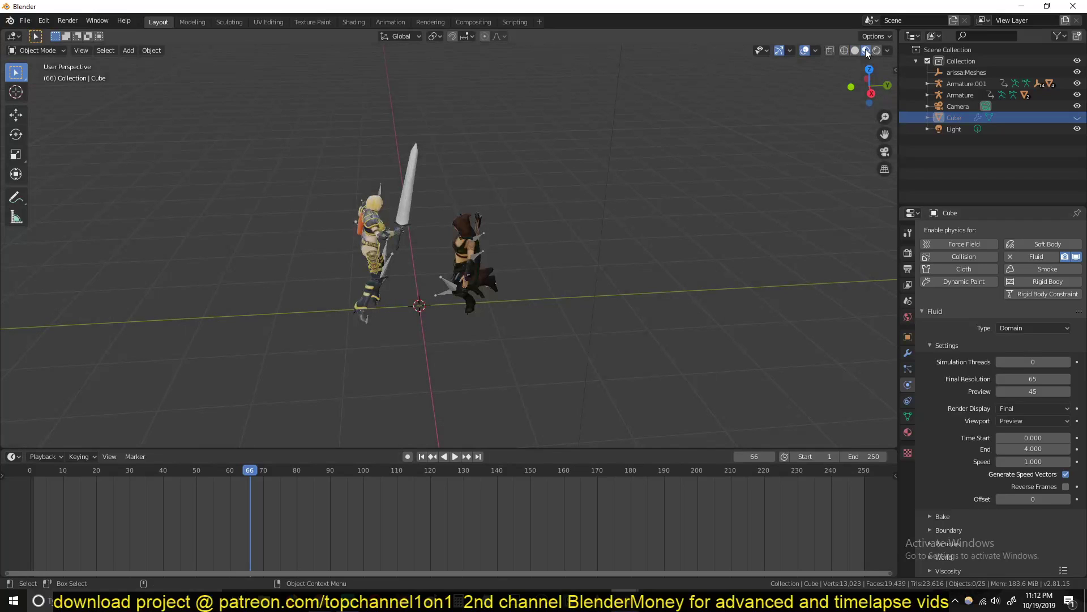
{"action": "middle_click_drag", "start_coordinate": [610, 98], "coordinate": [684, 152]}
{"action": "scroll", "coordinate": [566, 176], "scroll_direction": "up", "scroll_amount": 6}
{"action": "middle_click_drag", "start_coordinate": [491, 195], "coordinate": [393, 169]}
{"action": "scroll", "coordinate": [392, 169], "scroll_direction": "down", "scroll_amount": 3}
{"action": "middle_click_drag", "start_coordinate": [464, 211], "coordinate": [480, 222]}
Play and scrub the fighters' animation to check their poses near frame 36.
{"action": "key", "text": "ctrl+shift+space"}
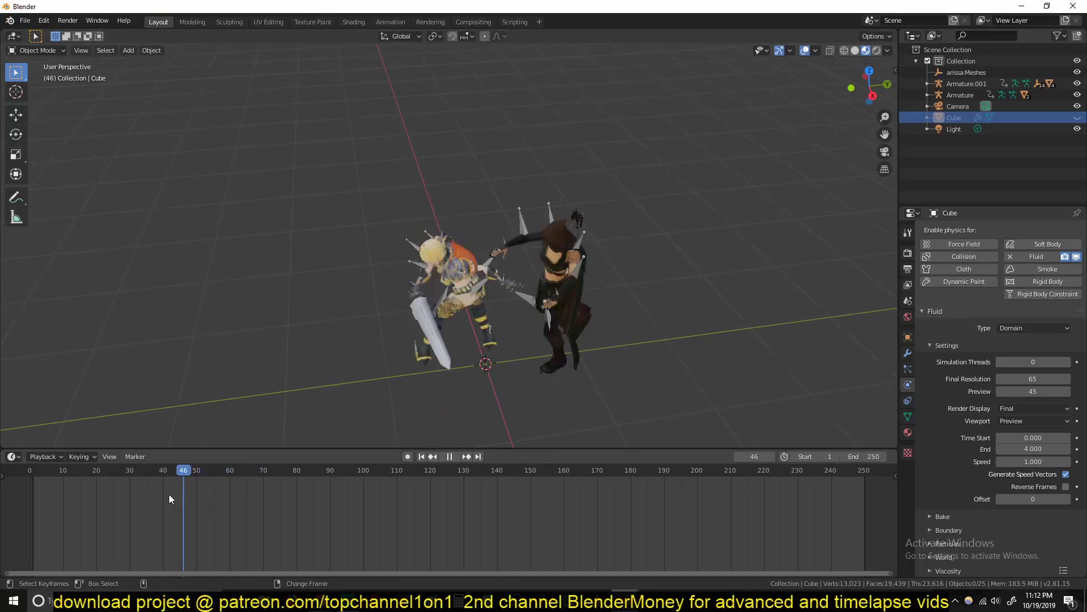
{"action": "left_click_drag", "start_coordinate": [165, 490], "coordinate": [158, 416]}
{"action": "key", "text": "space"}
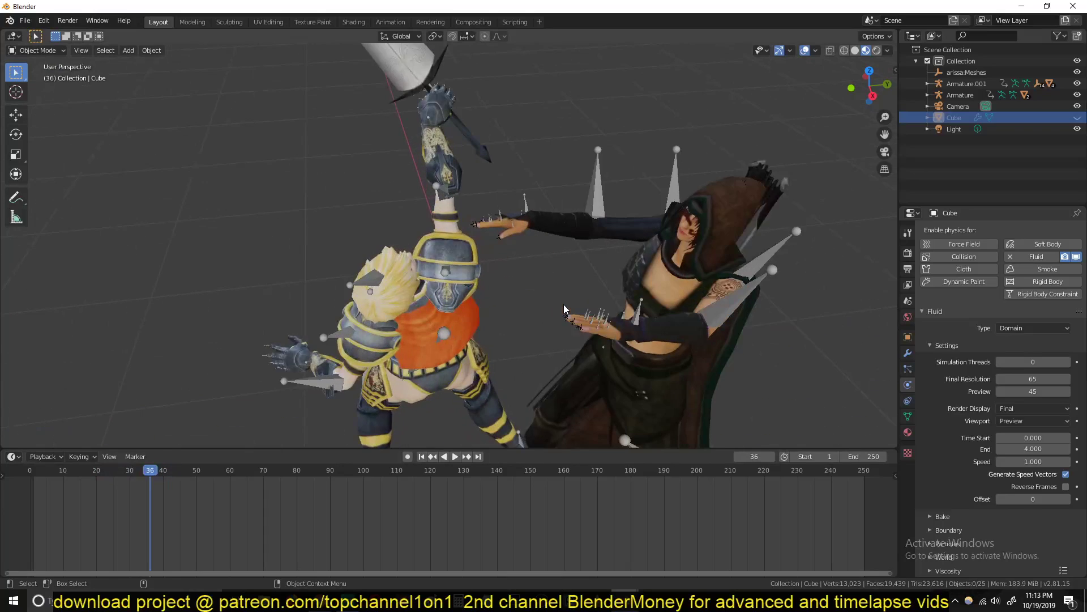
{"action": "middle_click_drag", "start_coordinate": [563, 305], "coordinate": [583, 215]}
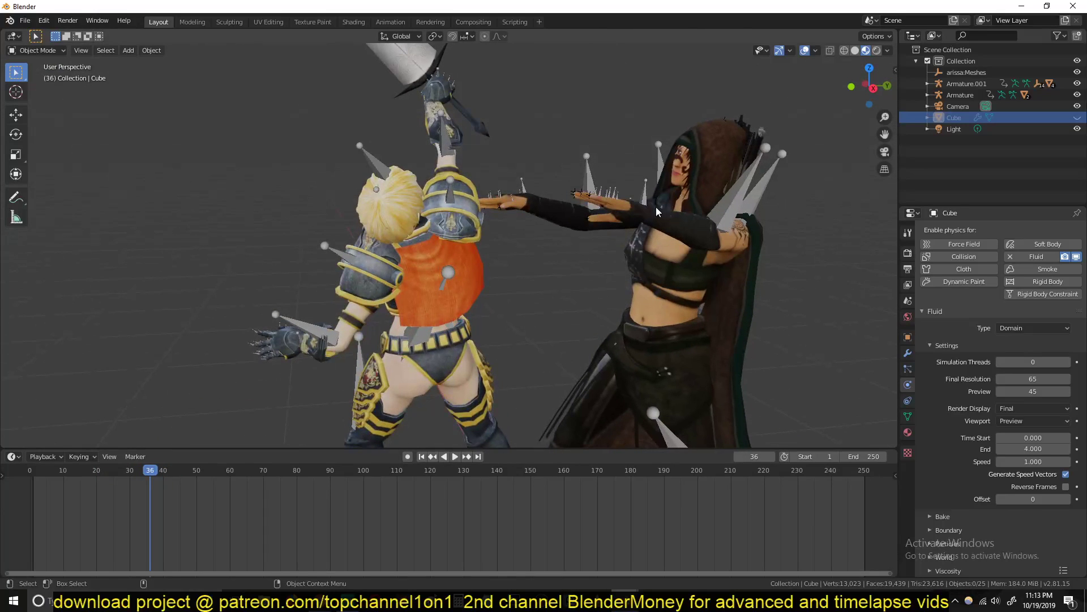
{"action": "mouse_move", "coordinate": [660, 198]}
{"action": "middle_mouse_down"}
{"action": "mouse_move", "coordinate": [590, 240]}
{"action": "mouse_move", "coordinate": [566, 273]}
{"action": "mouse_move", "coordinate": [552, 247]}
{"action": "mouse_move", "coordinate": [654, 242]}
{"action": "mouse_move", "coordinate": [658, 197]}
{"action": "middle_mouse_up"}
{"action": "middle_click_drag", "start_coordinate": [686, 357], "coordinate": [622, 230], "text": "shift"}
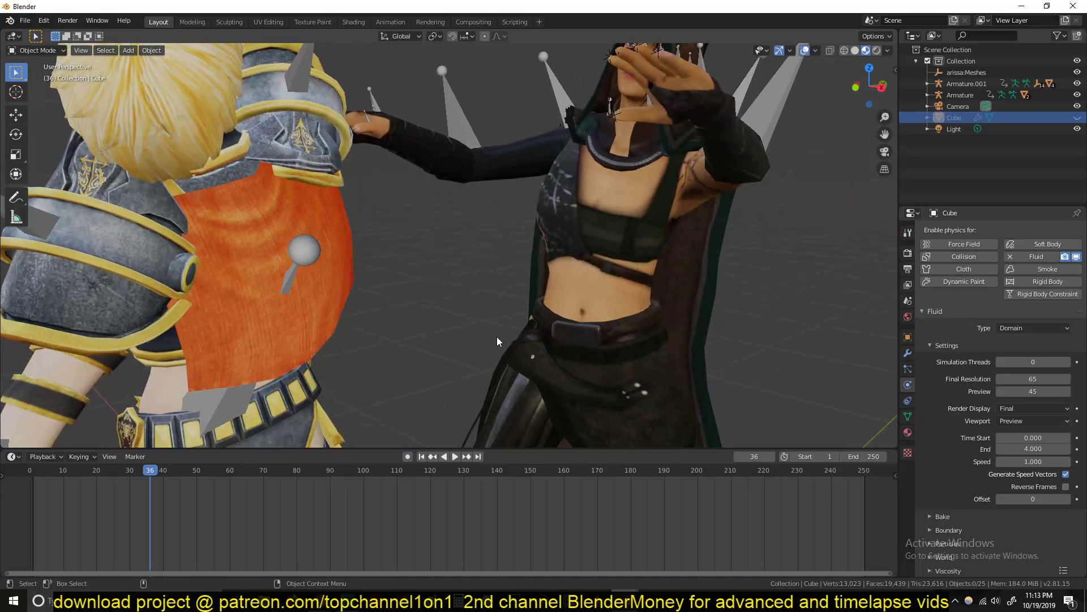
{"action": "scroll", "coordinate": [624, 267], "scroll_direction": "down", "scroll_amount": 4}
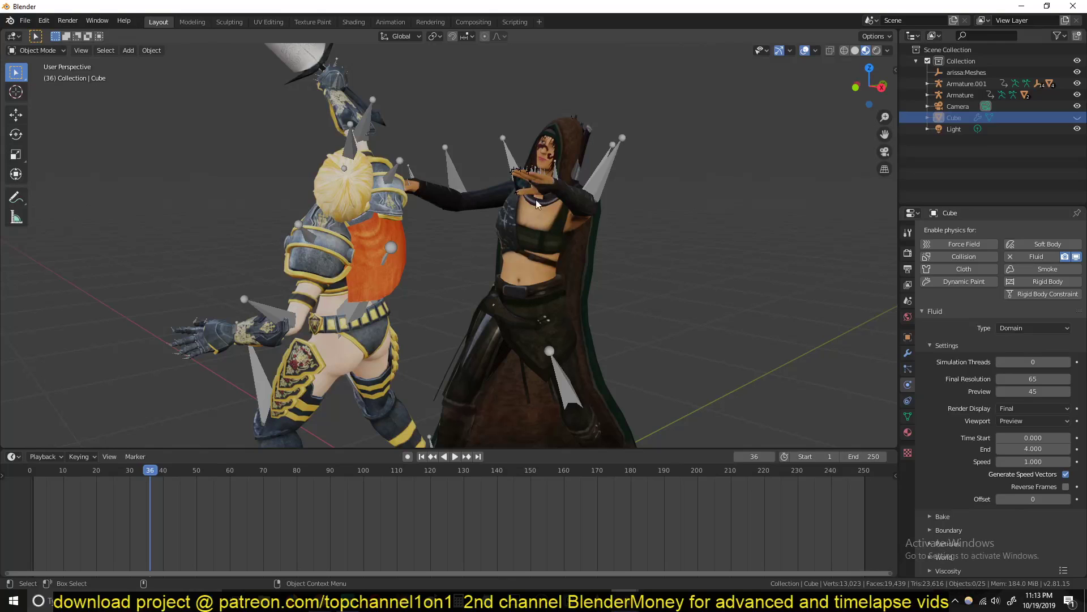
{"action": "key", "text": "space"}
Stop the animation at frame 34 and switch to a front view of the fighters.
{"action": "left_click", "coordinate": [136, 515]}
{"action": "mouse_move", "coordinate": [136, 514]}
{"action": "right_mouse_down"}
{"action": "mouse_move", "coordinate": [124, 513]}
{"action": "mouse_move", "coordinate": [145, 513]}
{"action": "right_mouse_up"}
{"action": "key", "text": "space"}
{"action": "left_click", "coordinate": [515, 226]}
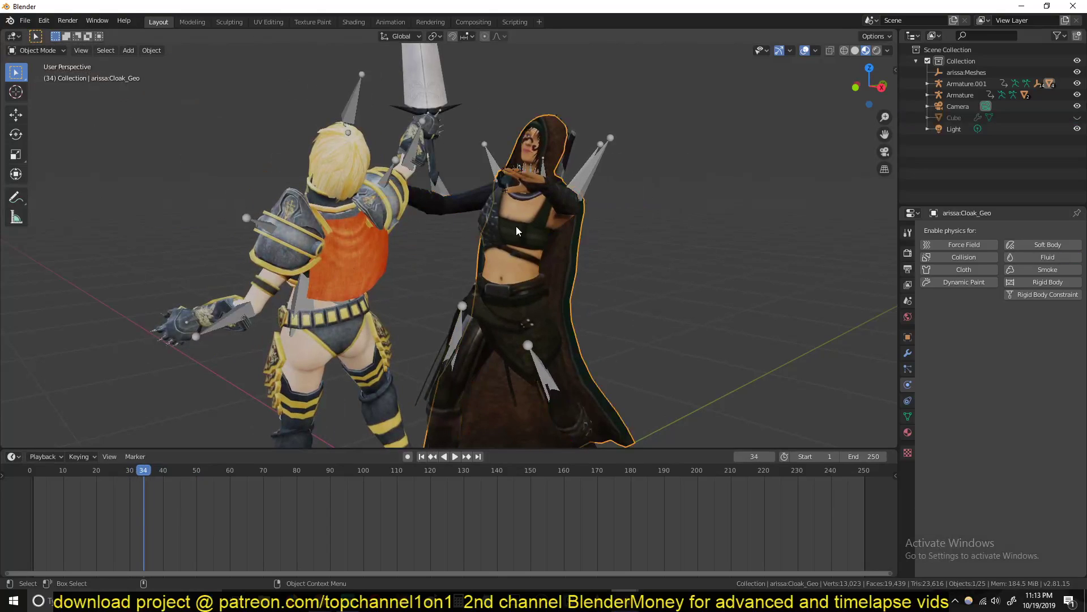
{"action": "key", "text": "KP_1"}
{"action": "key", "text": "alt+a"}
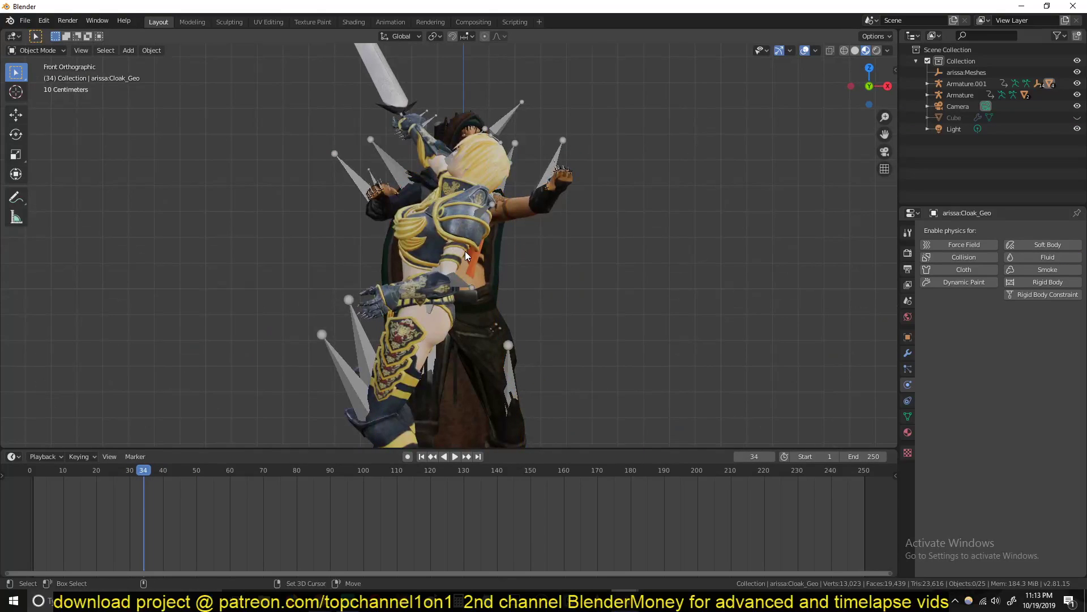
Add a new cube, then shrink and tilt it in front of the hooded fighter.
{"action": "key", "text": "shift+a"}
{"action": "mouse_move", "coordinate": [464, 250]}
{"action": "left_click", "coordinate": [534, 262]}
{"action": "key", "text": "s"}
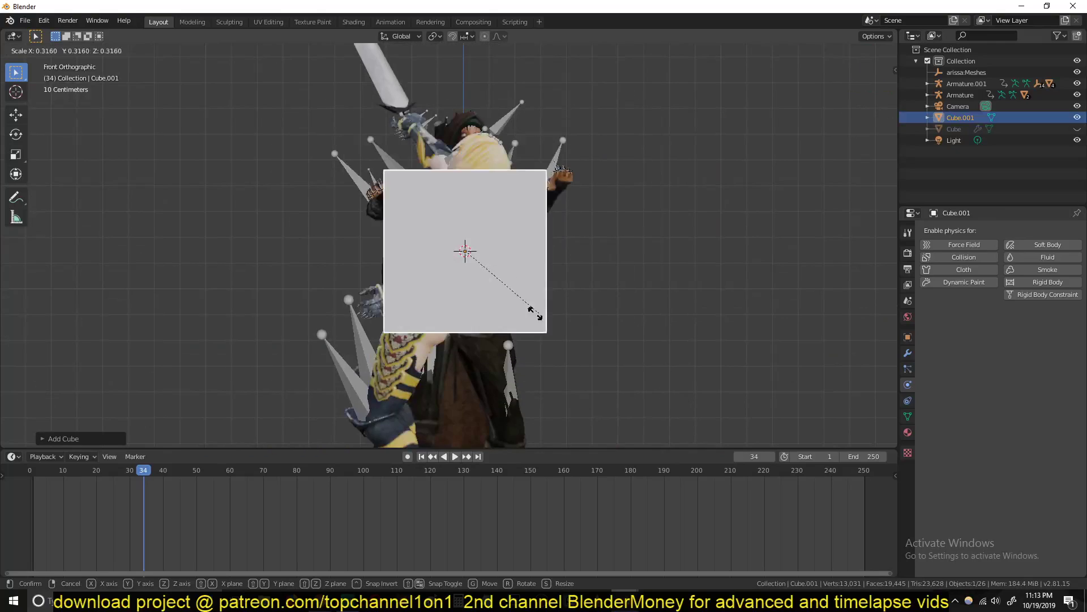
{"action": "left_click", "coordinate": [475, 259]}
{"action": "key", "text": "r"}
{"action": "left_click", "coordinate": [523, 277]}
Stretch the small cube lengthwise along its own X axis.
{"action": "key", "text": "s"}
{"action": "key", "text": "x"}
{"action": "key", "text": "z"}
{"action": "key", "text": "z"}
{"action": "key", "text": "y"}
{"action": "right_click", "coordinate": [520, 274]}
{"action": "key", "text": "s"}
{"action": "key", "text": "y"}
{"action": "key", "text": "y"}
{"action": "key", "text": "y"}
{"action": "right_click", "coordinate": [519, 274]}
{"action": "key", "text": "s"}
{"action": "key", "text": "x"}
{"action": "key", "text": "x"}
{"action": "left_click", "coordinate": [529, 280]}
Move the small cube along Y onto the hooded fighter's chest.
{"action": "middle_click_drag", "start_coordinate": [530, 280], "coordinate": [587, 282]}
{"action": "key", "text": "h"}
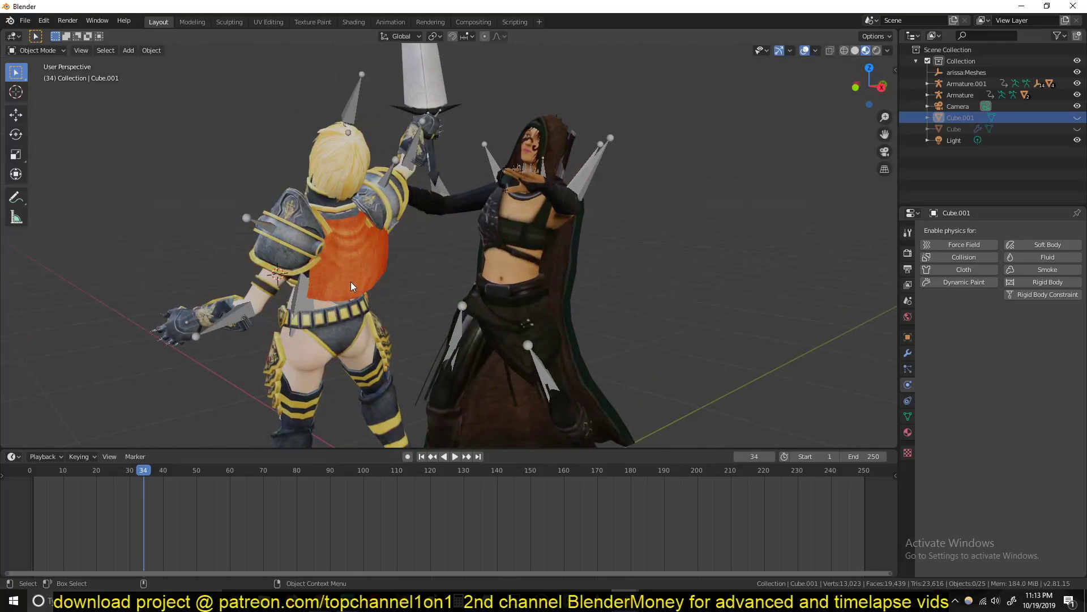
{"action": "key", "text": "alt+h"}
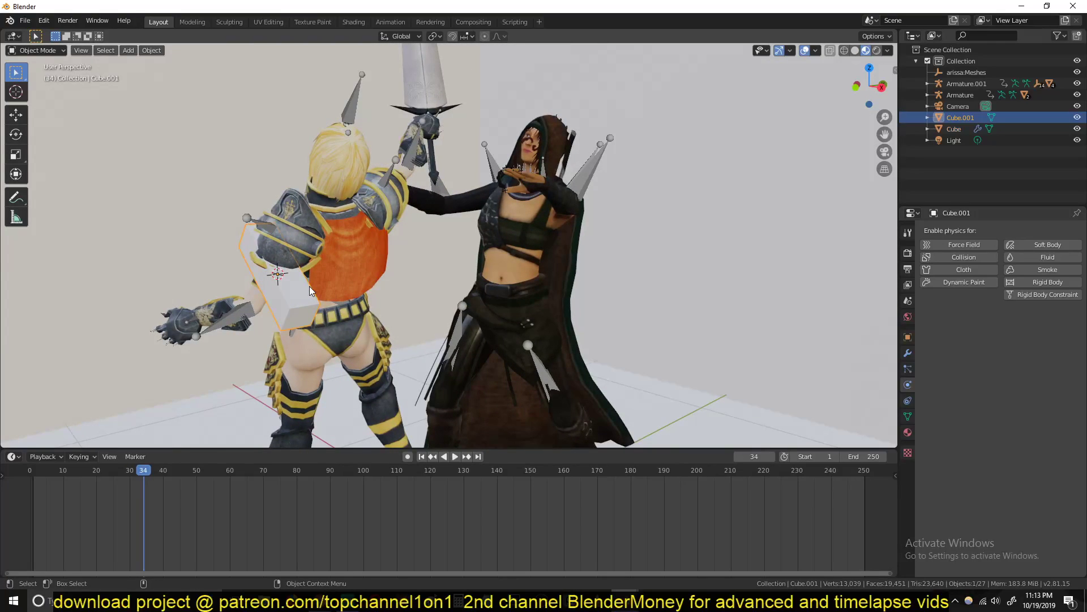
{"action": "key", "text": "g"}
{"action": "key", "text": "y"}
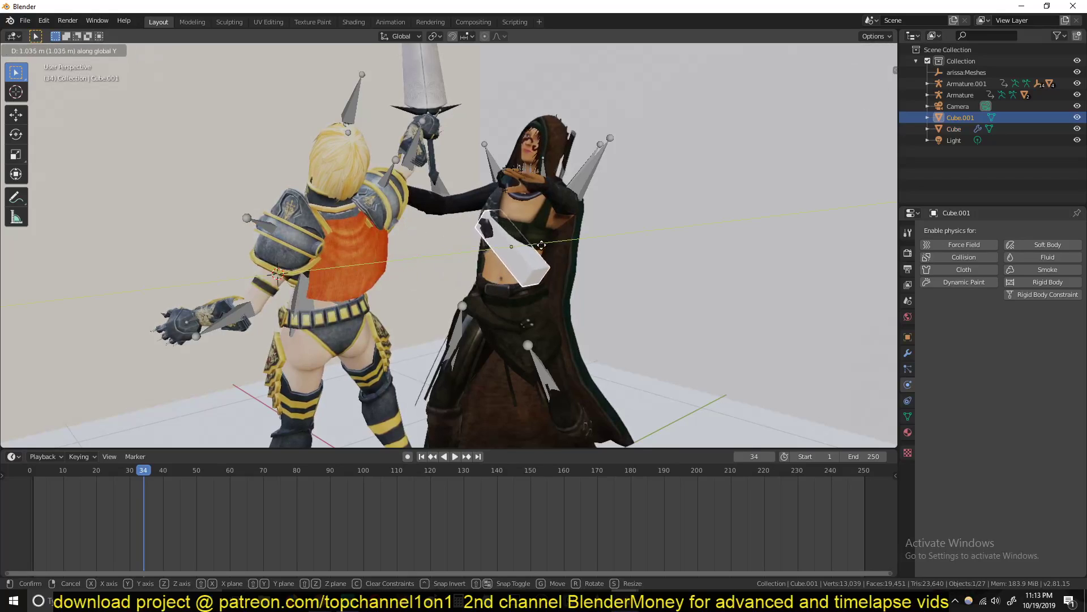
{"action": "left_click", "coordinate": [543, 250]}
Flatten Cube.001 along local Z and thin it along global Y into a slab.
{"action": "key", "text": "s"}
{"action": "key", "text": "shift+z"}
{"action": "key", "text": "shift+z"}
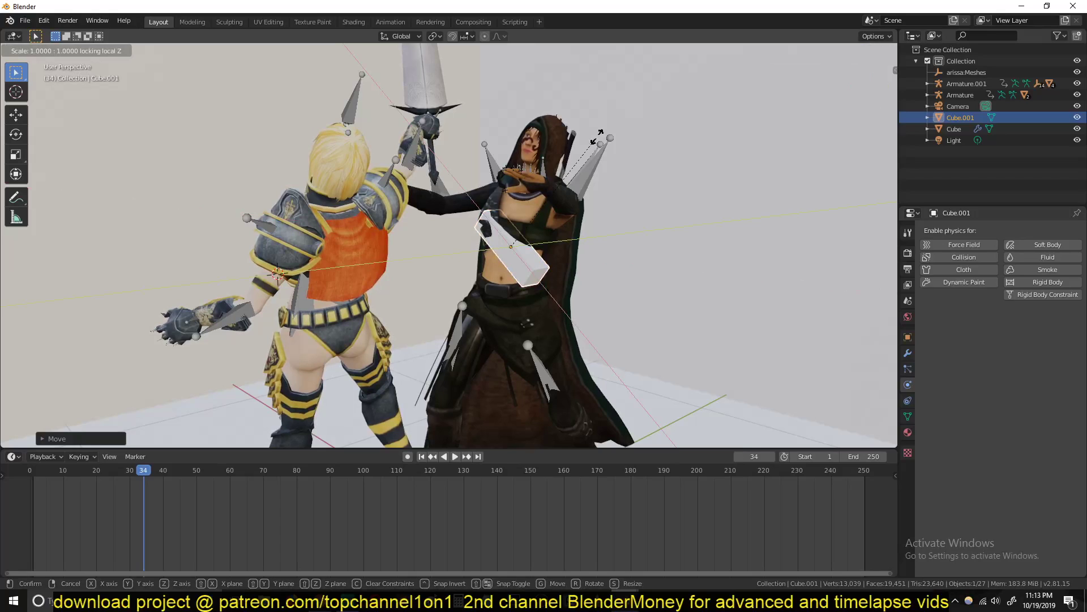
{"action": "key", "text": "shift+y"}
{"action": "key", "text": "shift+y"}
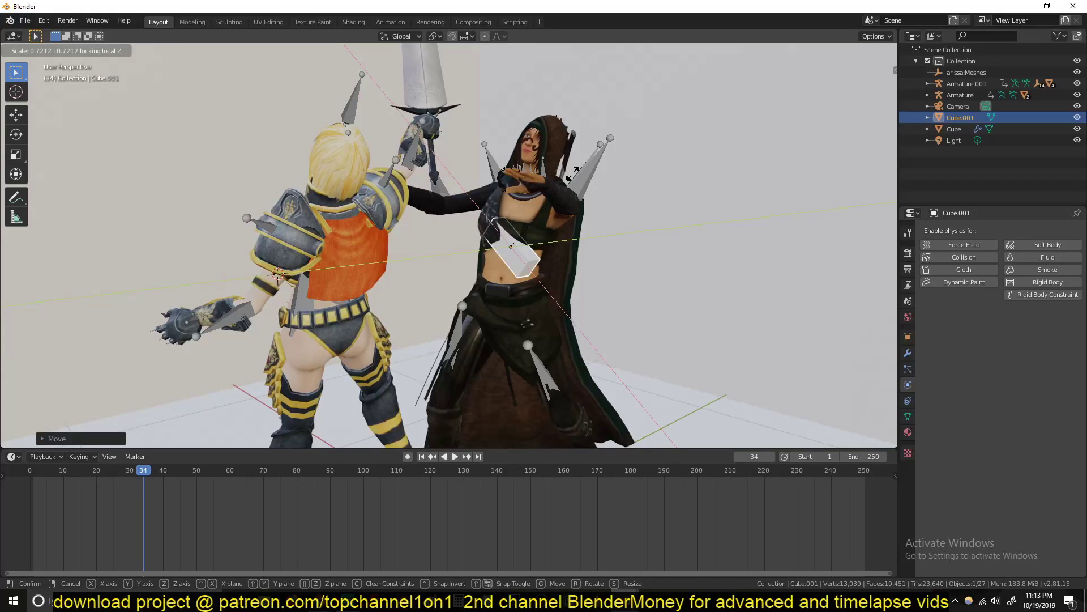
{"action": "right_click", "coordinate": [551, 205]}
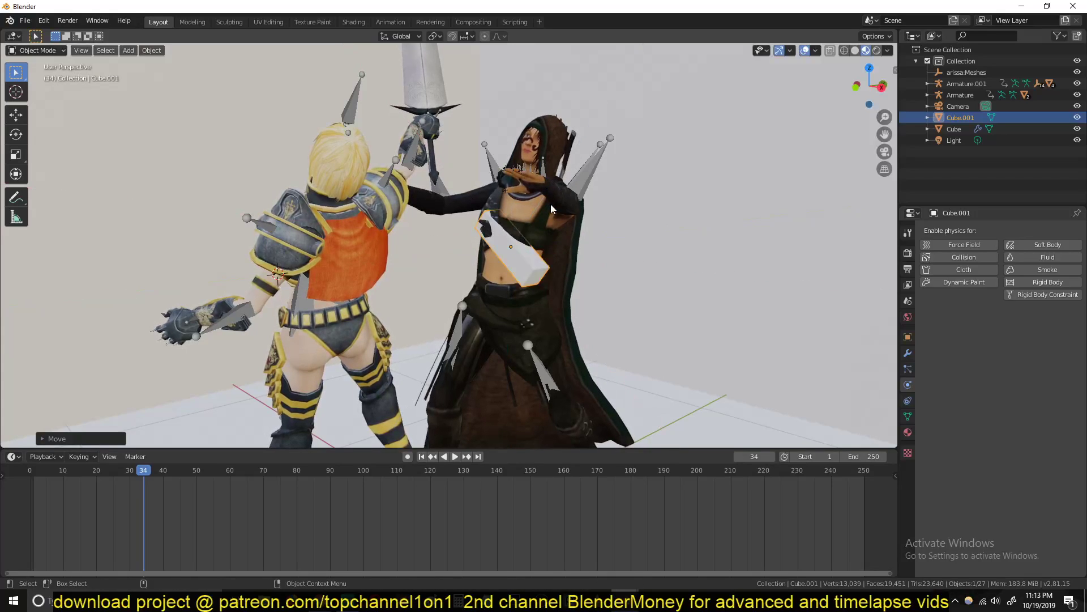
{"action": "key", "text": "s"}
{"action": "key", "text": "z"}
{"action": "key", "text": "z"}
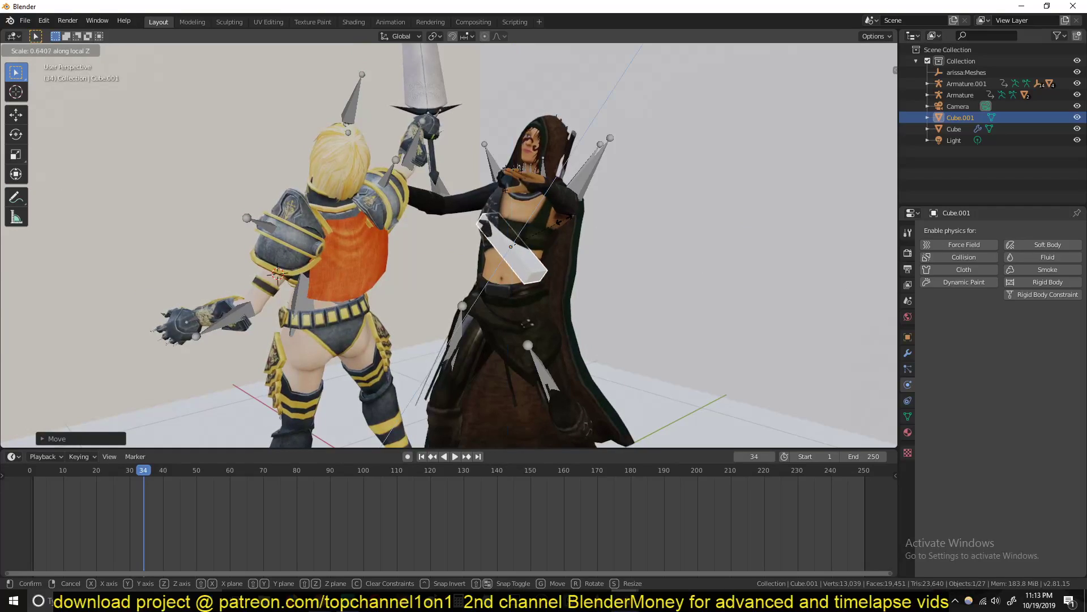
{"action": "left_click", "coordinate": [525, 236]}
{"action": "key", "text": "s"}
{"action": "key", "text": "y"}
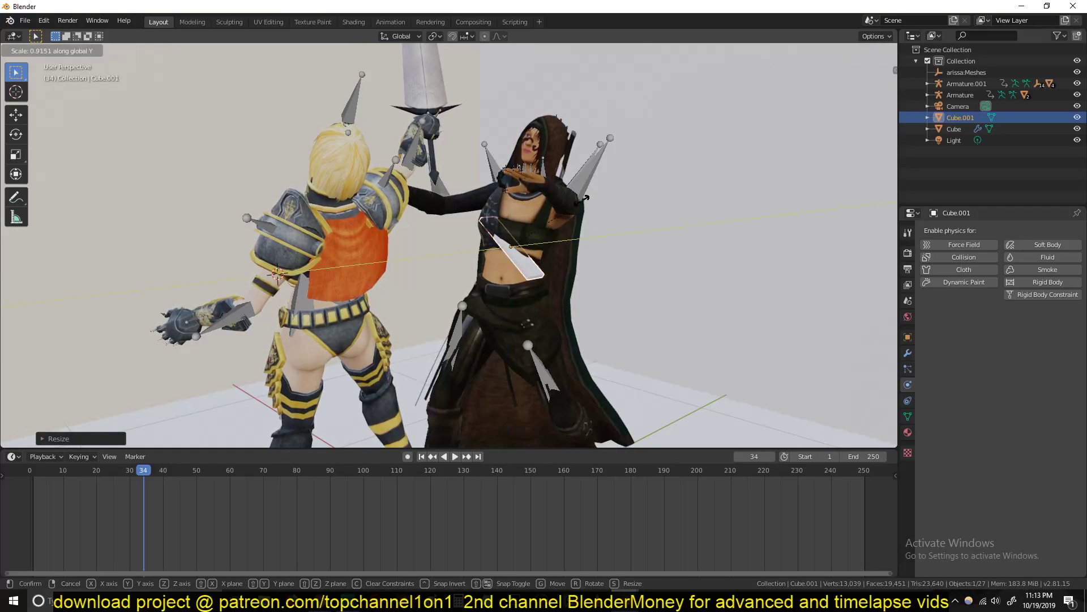
{"action": "left_click", "coordinate": [543, 212]}
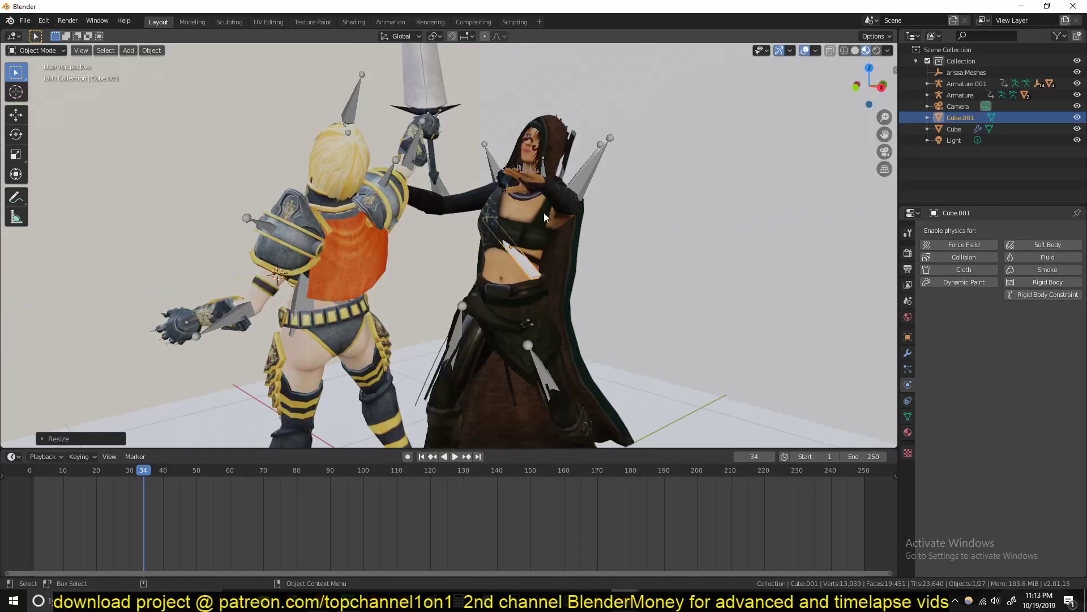
Select the fluid domain Cube and bring up the shading choices.
{"action": "left_click", "coordinate": [644, 172]}
{"action": "scroll", "coordinate": [596, 236], "scroll_direction": "down", "scroll_amount": 5}
{"action": "middle_click_drag", "start_coordinate": [596, 236], "coordinate": [396, 257]}
{"action": "scroll", "coordinate": [521, 206], "scroll_direction": "up", "scroll_amount": 5}
{"action": "scroll", "coordinate": [546, 218], "scroll_direction": "up", "scroll_amount": 4}
{"action": "key", "text": "z"}
{"action": "scroll", "coordinate": [391, 256], "scroll_direction": "down", "scroll_amount": 3}
Hide the domain Cube and switch the viewport to Material Preview.
{"action": "key", "text": "z"}
{"action": "scroll", "coordinate": [623, 247], "scroll_direction": "down", "scroll_amount": 4}
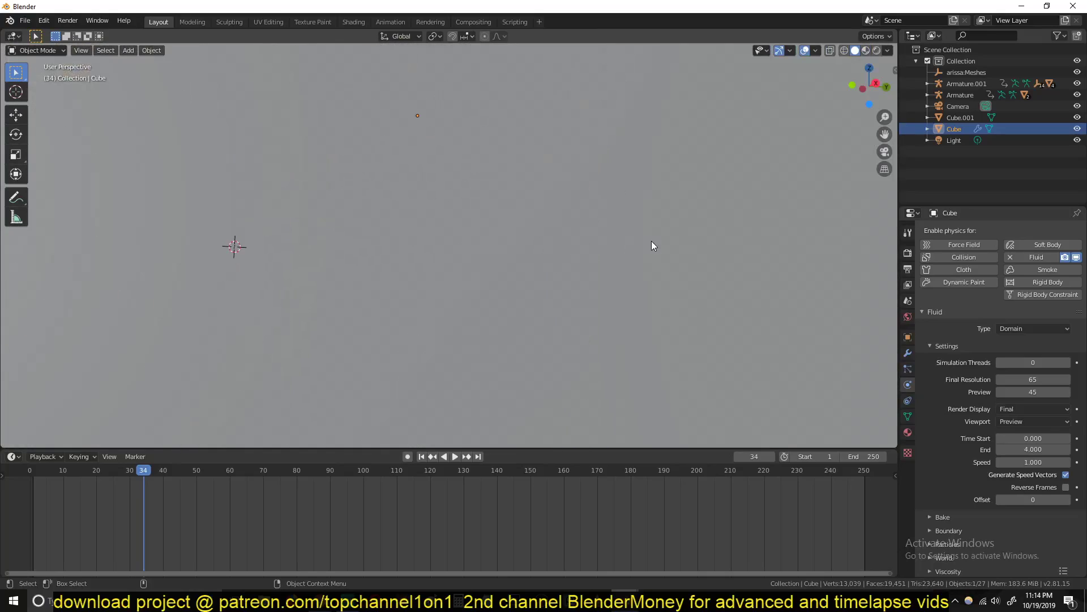
{"action": "key", "text": "h"}
{"action": "left_click", "coordinate": [866, 50]}
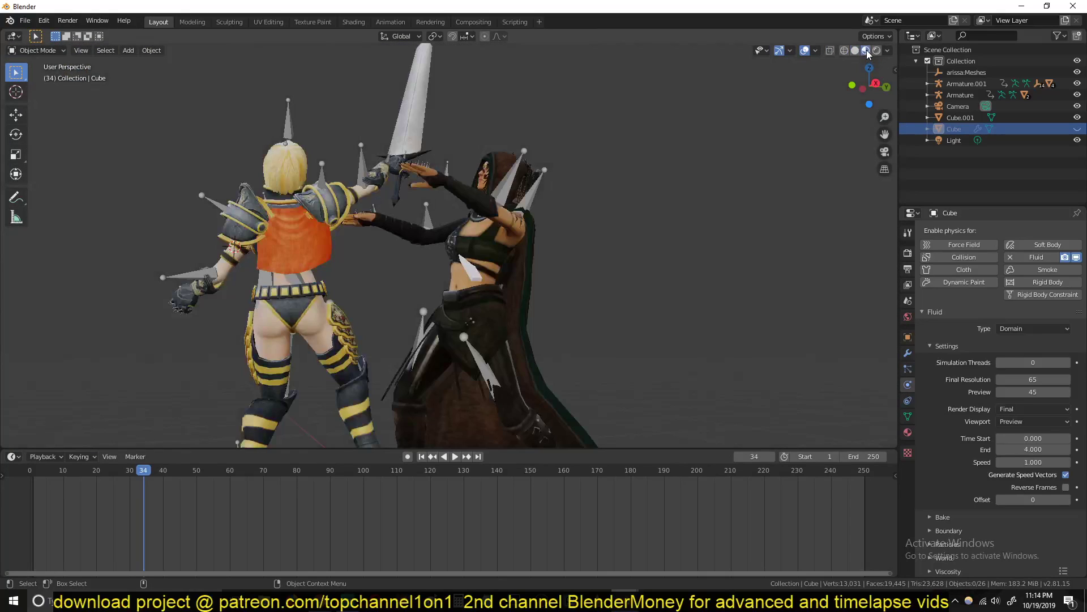
Play the animation from frame 18, stop at frame 34, and select Cube.001.
{"action": "left_click_drag", "start_coordinate": [166, 505], "coordinate": [90, 511]}
{"action": "key", "text": "space"}
{"action": "key", "text": "space"}
{"action": "left_click", "coordinate": [144, 503]}
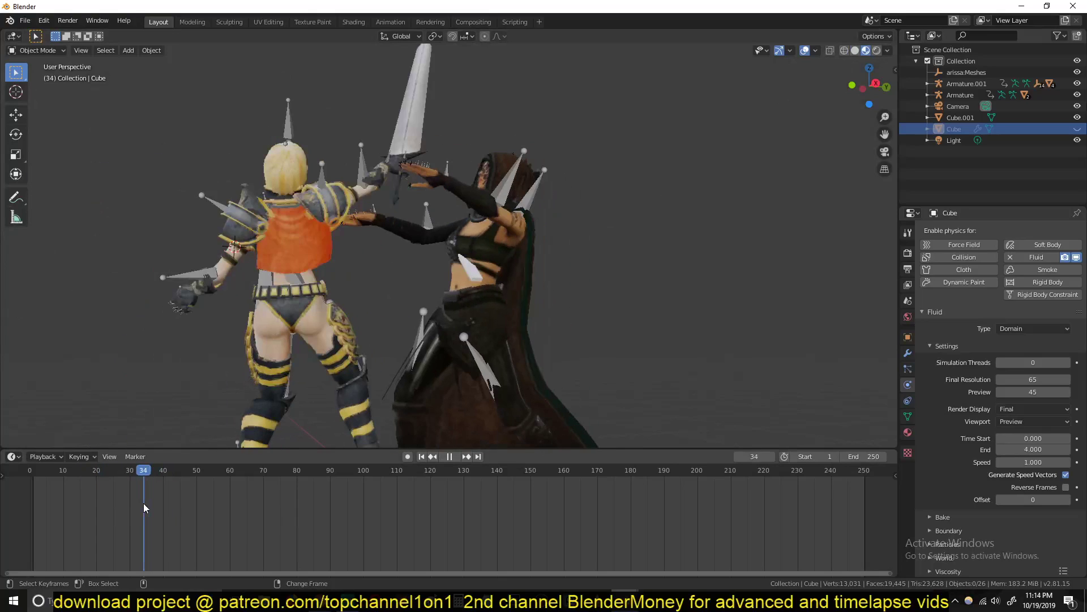
{"action": "scroll", "coordinate": [454, 233], "scroll_direction": "up", "scroll_amount": 4}
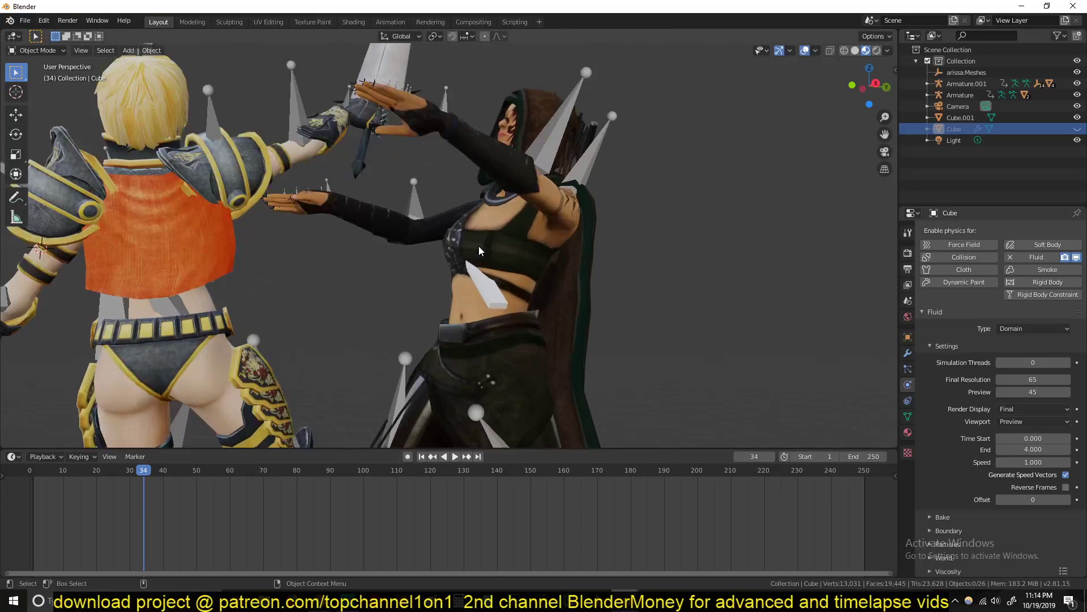
{"action": "left_click", "coordinate": [497, 286]}
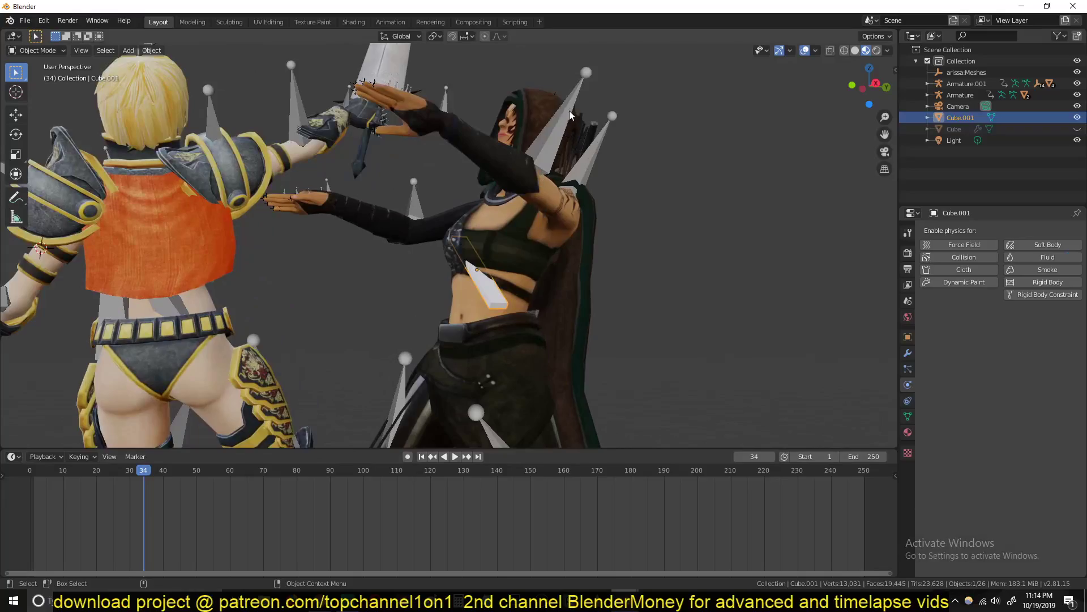
Put the hooded character's Armature.001 into Pose Mode and view it in wireframe.
{"action": "left_click", "coordinate": [580, 82]}
{"action": "key", "text": "ctrl+Tab"}
{"action": "key", "text": "z"}
{"action": "left_click", "coordinate": [335, 279]}
{"action": "mouse_move", "coordinate": [466, 294]}
{"action": "middle_mouse_down"}
{"action": "mouse_move", "coordinate": [556, 300]}
{"action": "mouse_move", "coordinate": [467, 297]}
{"action": "mouse_move", "coordinate": [501, 258]}
{"action": "middle_mouse_up"}
Select the LeftUpLeg bone, then the Spine bone, in see-through wireframe view.
{"action": "key", "text": "z"}
{"action": "left_click", "coordinate": [539, 260]}
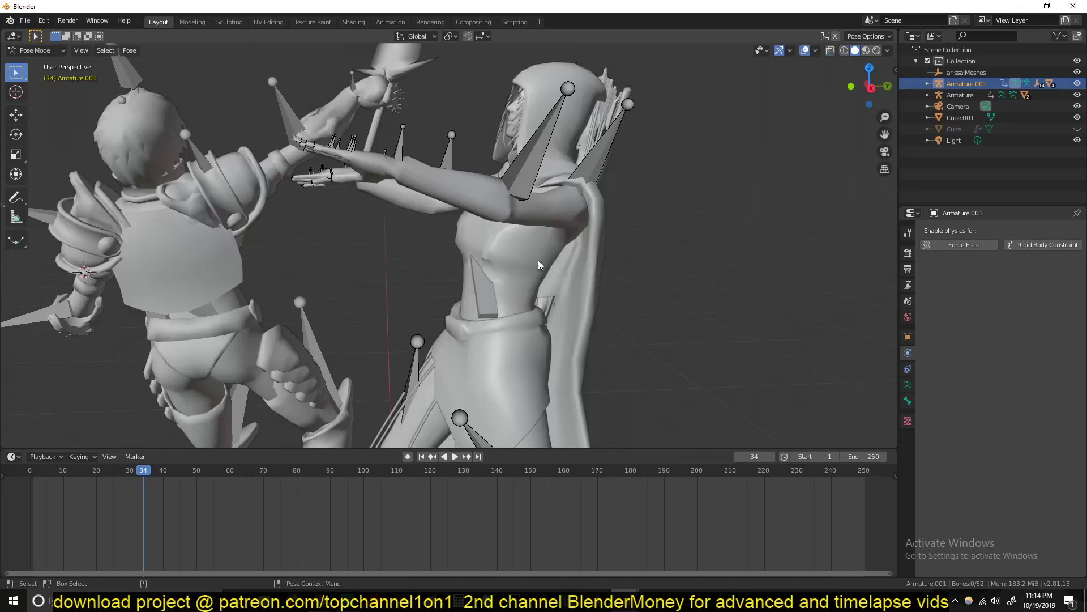
{"action": "left_click", "coordinate": [484, 277]}
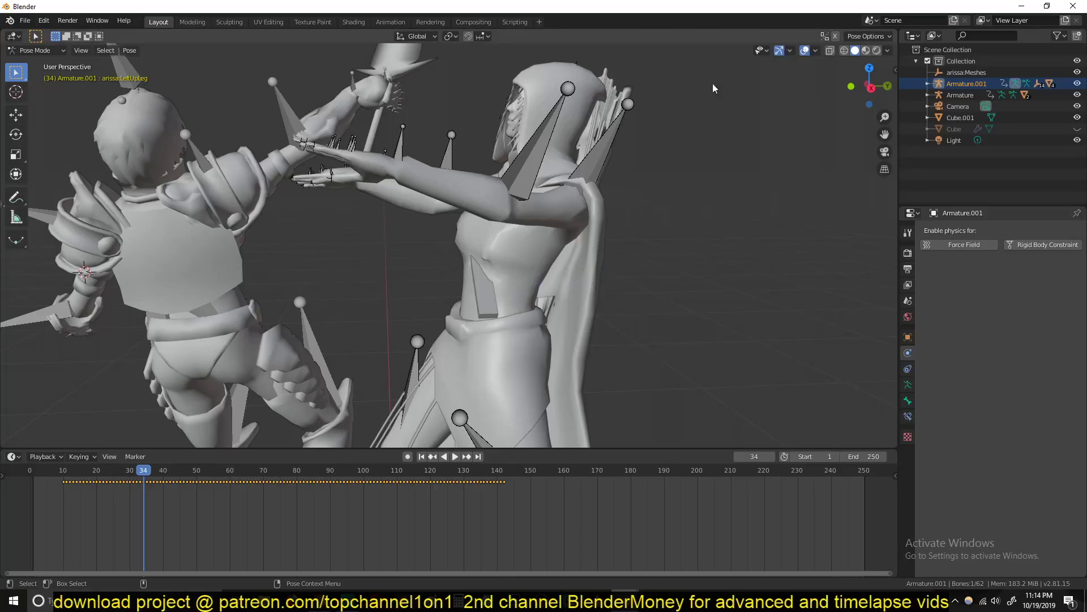
{"action": "key", "text": "shift+z"}
{"action": "mouse_move", "coordinate": [487, 313]}
{"action": "middle_mouse_down"}
{"action": "mouse_move", "coordinate": [461, 256]}
{"action": "mouse_move", "coordinate": [527, 308]}
{"action": "middle_mouse_up"}
{"action": "left_click", "coordinate": [521, 293]}
Park the timeline at frame 32, switch to wireframe, and return the armature to Object Mode.
{"action": "left_click_drag", "start_coordinate": [141, 501], "coordinate": [136, 478]}
{"action": "key", "text": "shift+z"}
{"action": "middle_click_drag", "start_coordinate": [573, 294], "coordinate": [481, 148]}
{"action": "left_click", "coordinate": [867, 50]}
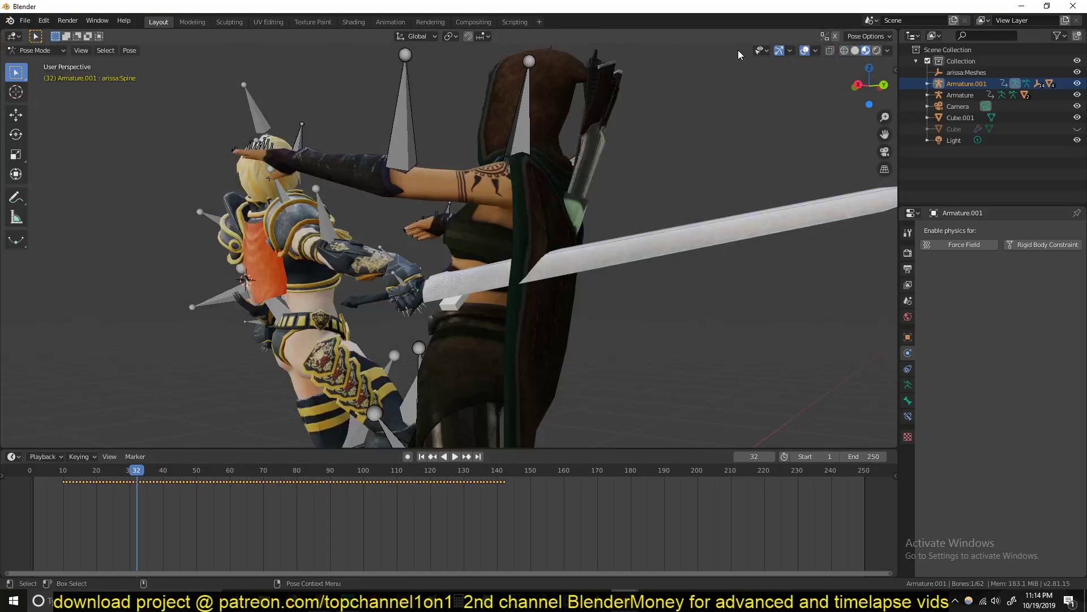
{"action": "key", "text": "z"}
{"action": "left_click", "coordinate": [271, 173]}
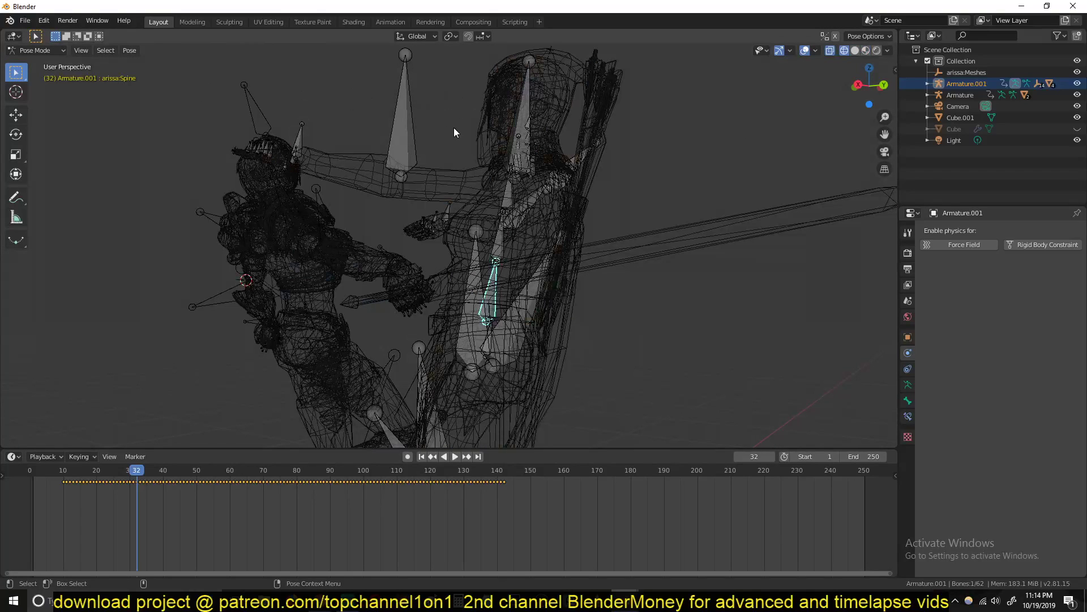
{"action": "left_click", "coordinate": [56, 51]}
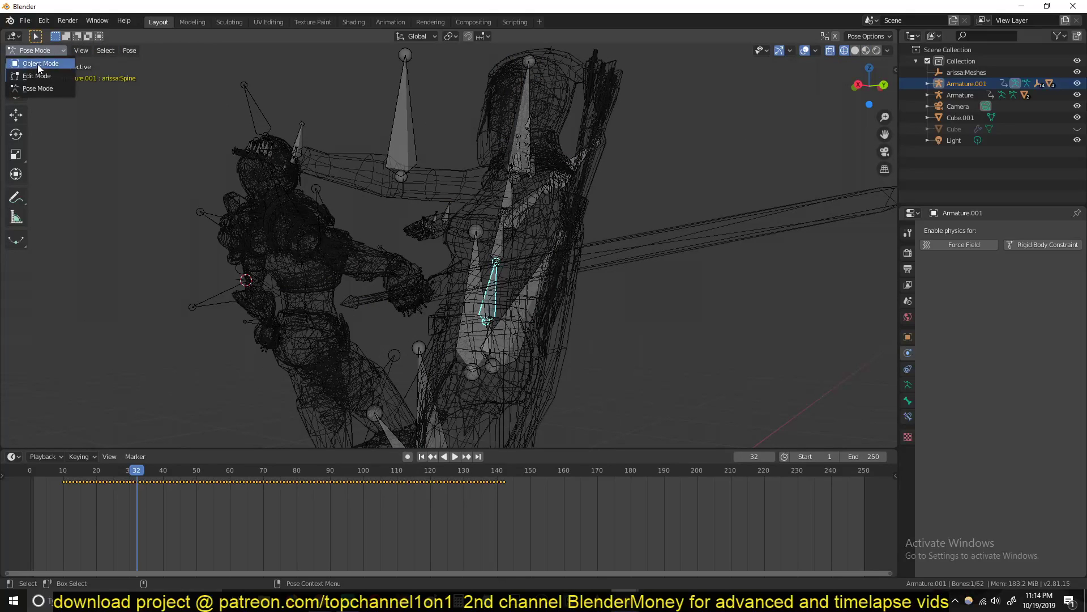
{"action": "left_click", "coordinate": [37, 63]}
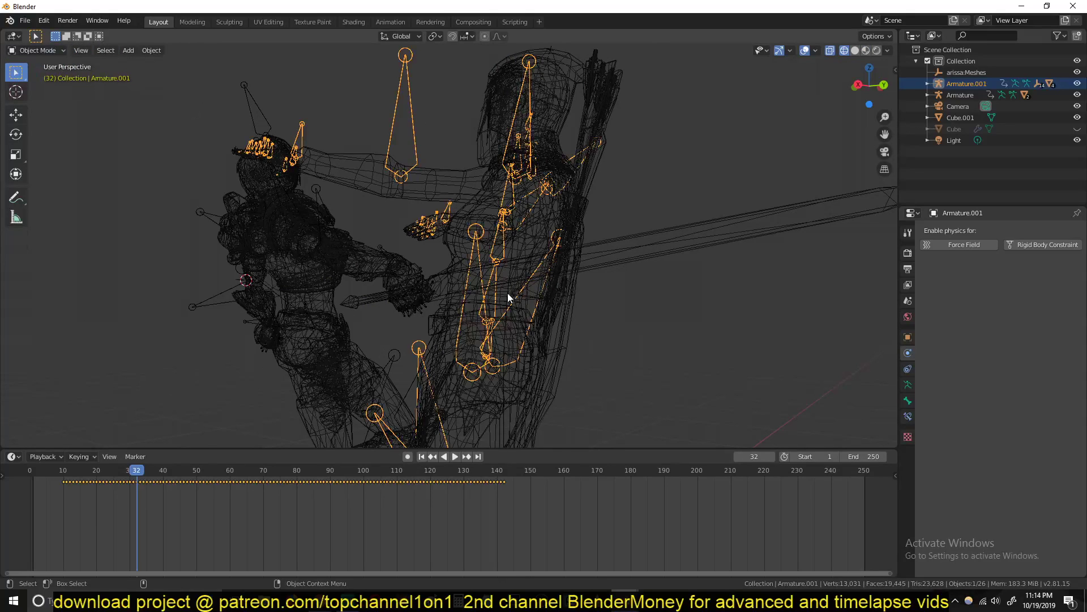
Select Cube.001 and set the viewport shading colour to Random.
{"action": "scroll", "coordinate": [505, 297], "scroll_direction": "up", "scroll_amount": 1}
{"action": "key", "text": "z"}
{"action": "key", "text": "z"}
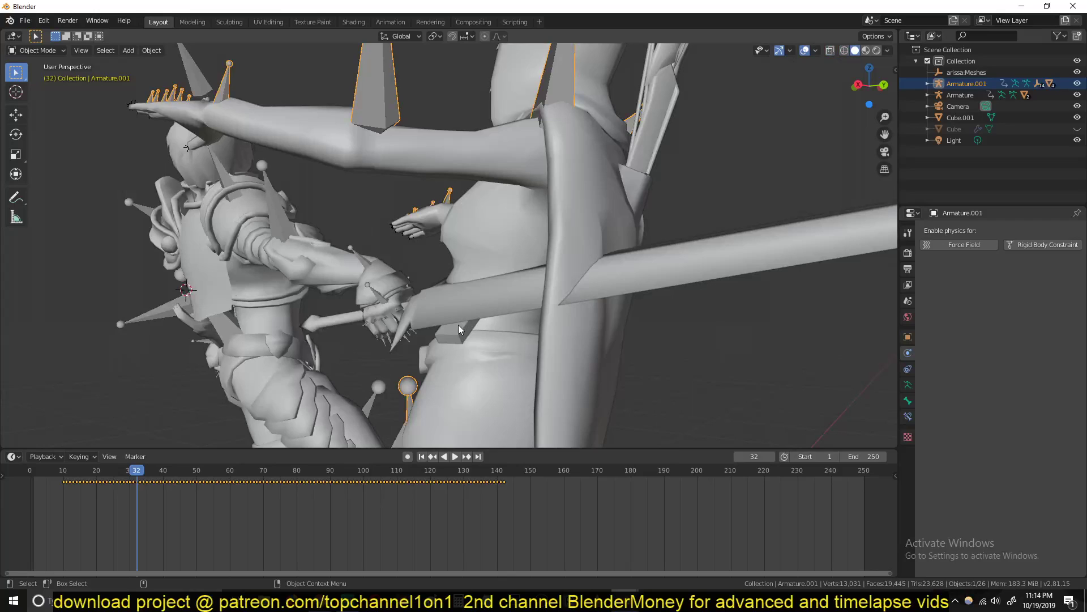
{"action": "left_click", "coordinate": [460, 321]}
{"action": "left_click", "coordinate": [815, 50]}
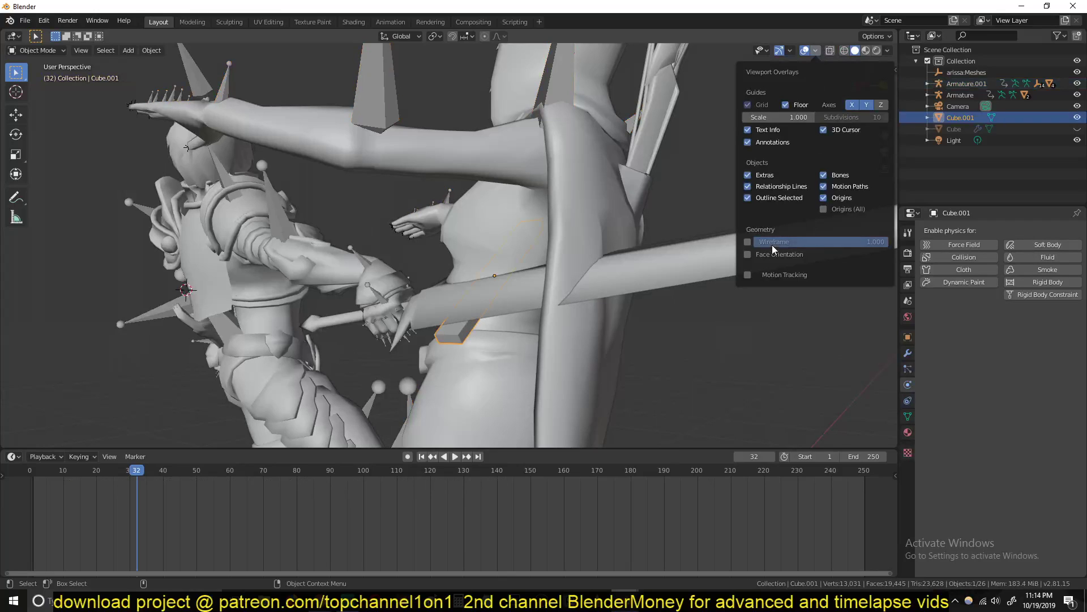
{"action": "left_click", "coordinate": [816, 51]}
{"action": "left_click", "coordinate": [886, 51]}
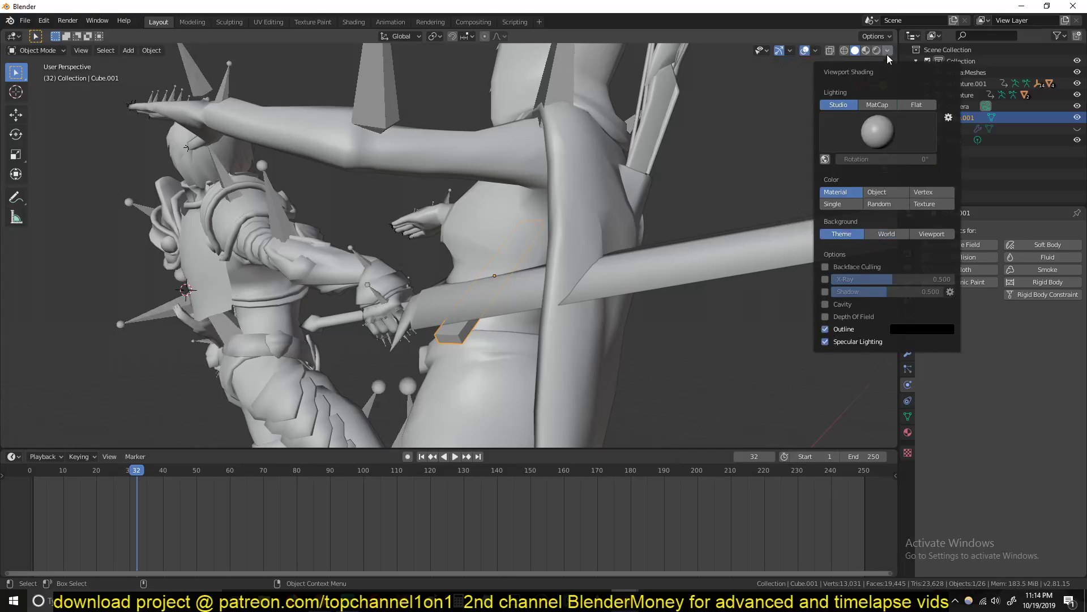
{"action": "left_click", "coordinate": [879, 205]}
{"action": "middle_click_drag", "start_coordinate": [445, 378], "coordinate": [512, 342]}
Move Cube.001 along global Y into the hooded character's torso.
{"action": "key", "text": "g"}
{"action": "key", "text": "y"}
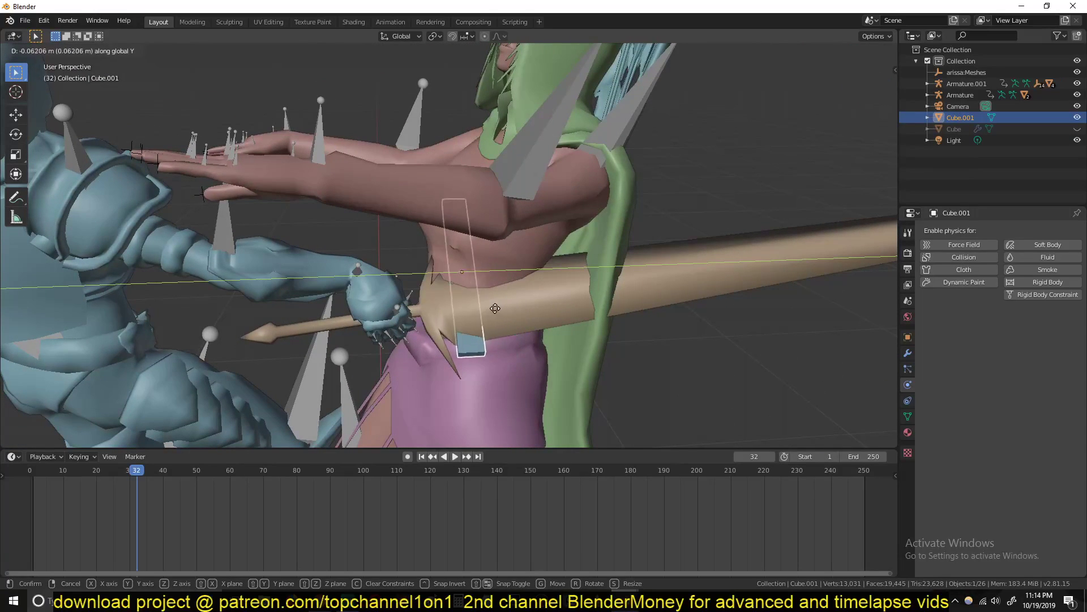
{"action": "left_click", "coordinate": [474, 308]}
{"action": "middle_click_drag", "start_coordinate": [409, 189], "coordinate": [403, 232], "text": "shift"}
Parent Cube.001 to Armature.001's Spine bone and play the animation to check it.
{"action": "left_click", "coordinate": [397, 145], "text": "shift"}
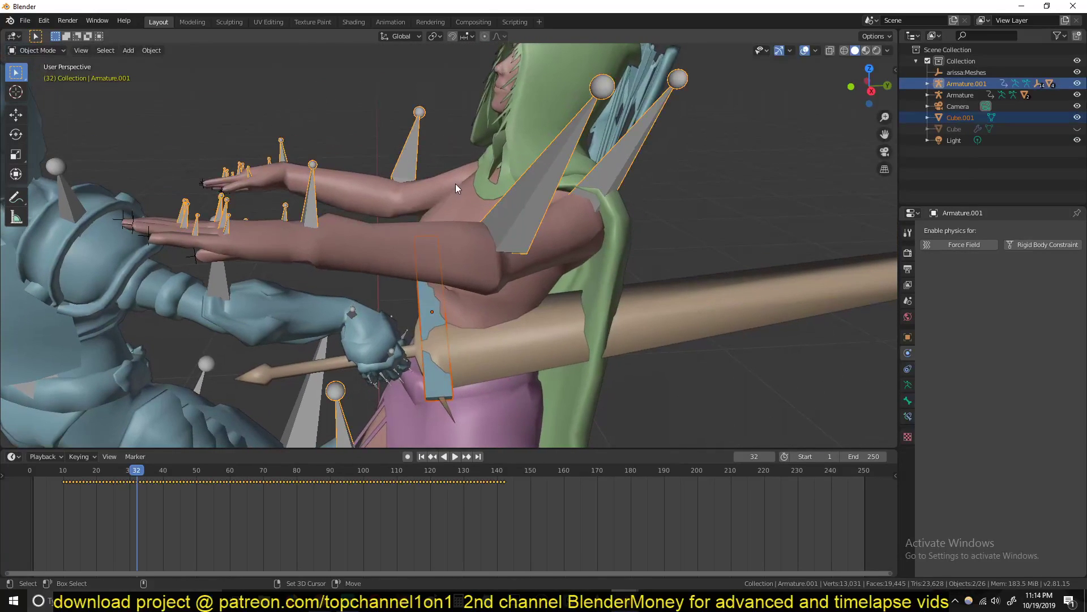
{"action": "key", "text": "ctrl+p"}
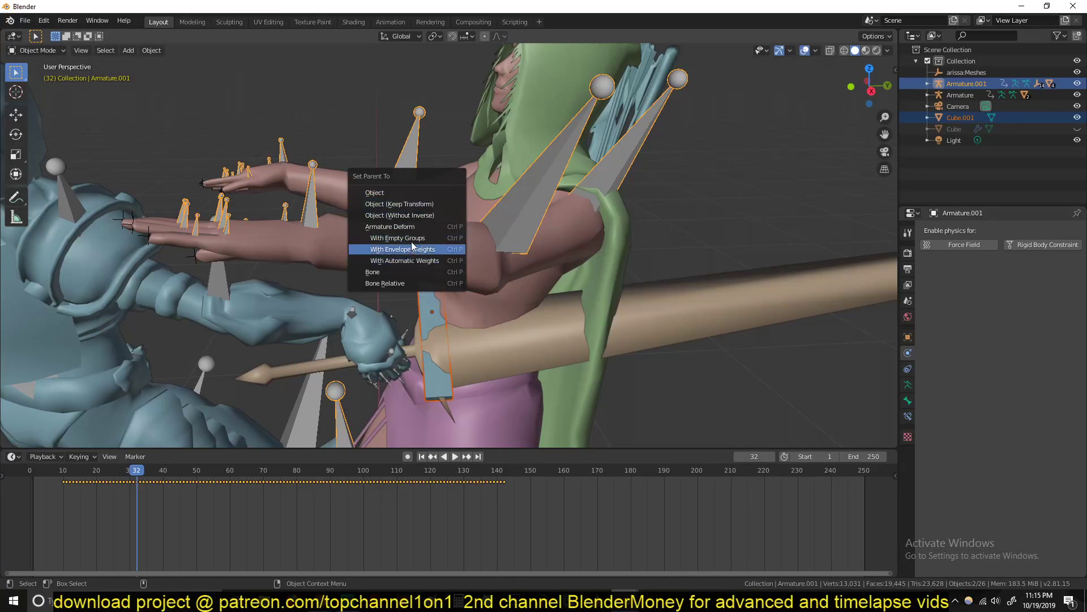
{"action": "left_click", "coordinate": [390, 274]}
{"action": "left_click", "coordinate": [420, 299]}
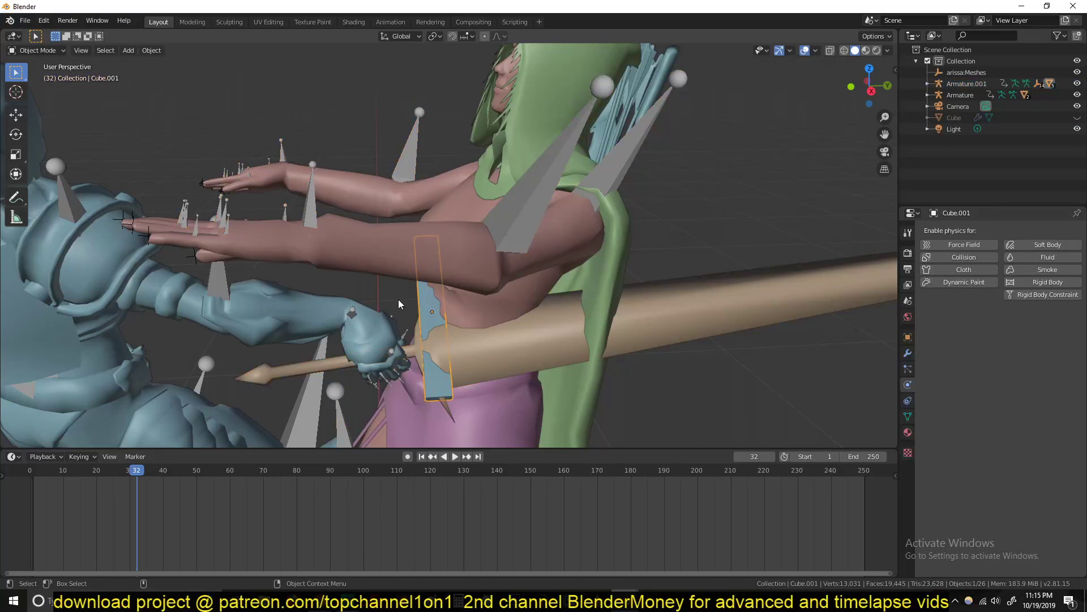
{"action": "key", "text": "space"}
{"action": "key", "text": "space"}
Stop at frame 44, check the armature in Pose Mode wireframe, then return to Object Mode.
{"action": "left_click", "coordinate": [535, 129]}
{"action": "key", "text": "ctrl+Tab"}
{"action": "key", "text": "z"}
{"action": "left_click", "coordinate": [458, 311]}
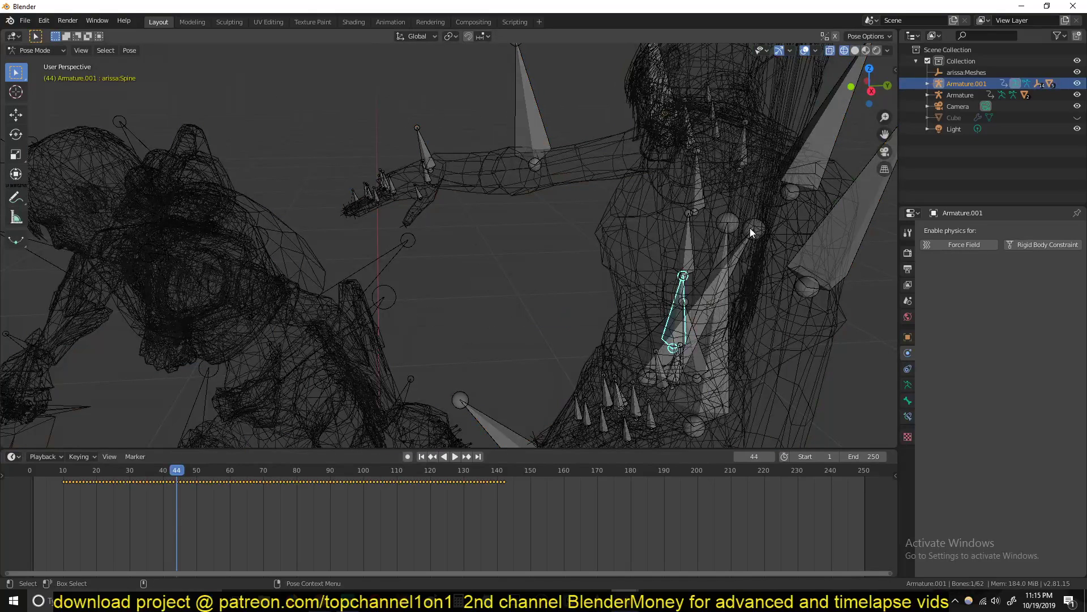
{"action": "key", "text": "ctrl+Tab"}
{"action": "key", "text": "z"}
{"action": "left_click", "coordinate": [763, 160]}
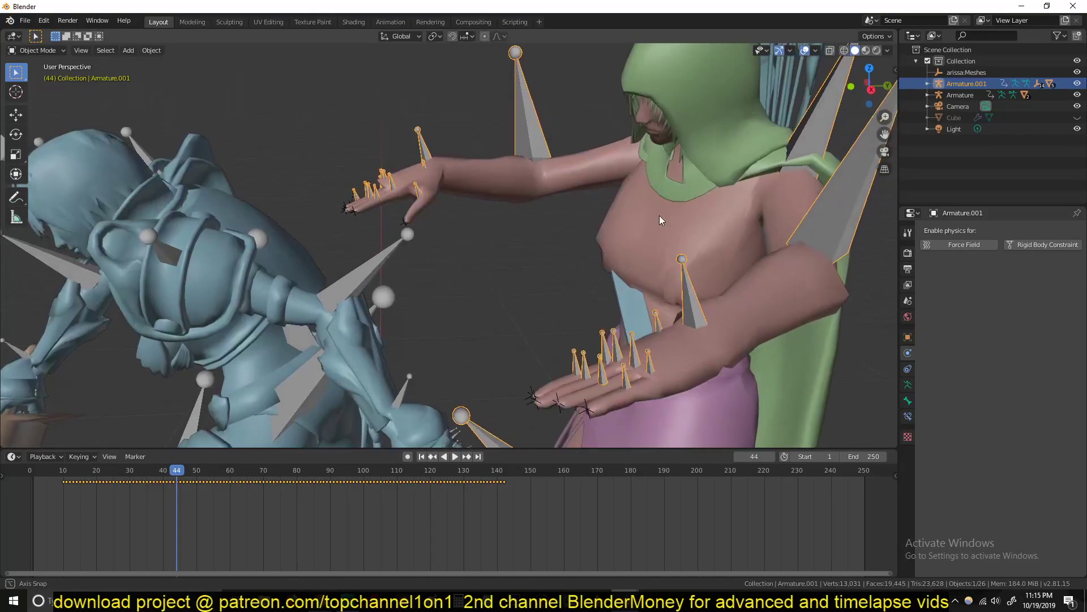
{"action": "key", "text": "alt+a"}
Play and scrub frames 38–71 to confirm Cube.001 follows the torso.
{"action": "key", "text": "space"}
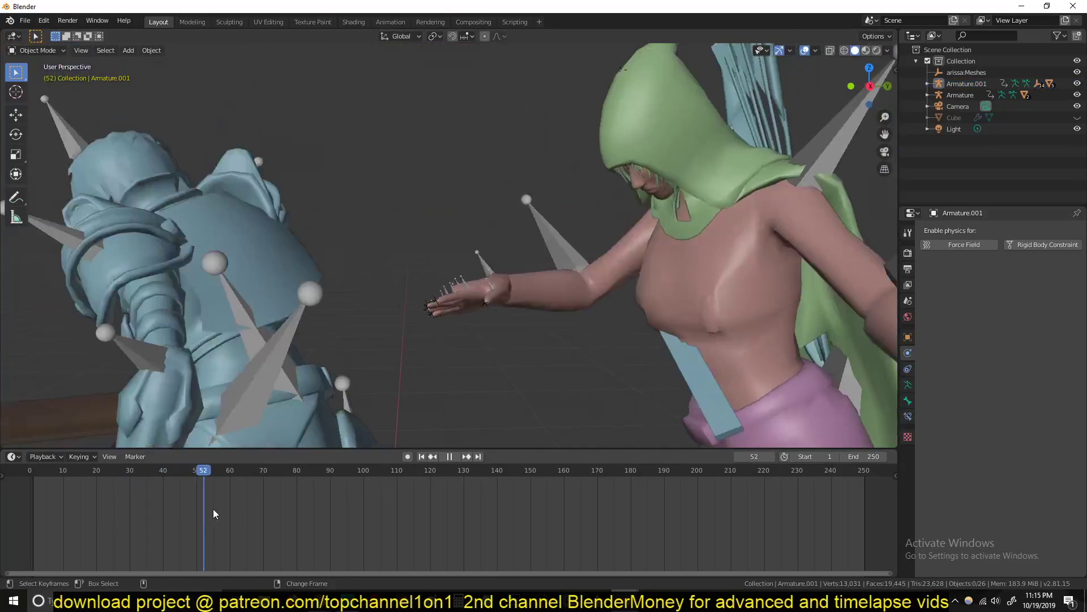
{"action": "right_click_drag", "start_coordinate": [214, 510], "coordinate": [156, 483]}
{"action": "scroll", "coordinate": [312, 312], "scroll_direction": "down", "scroll_amount": 5}
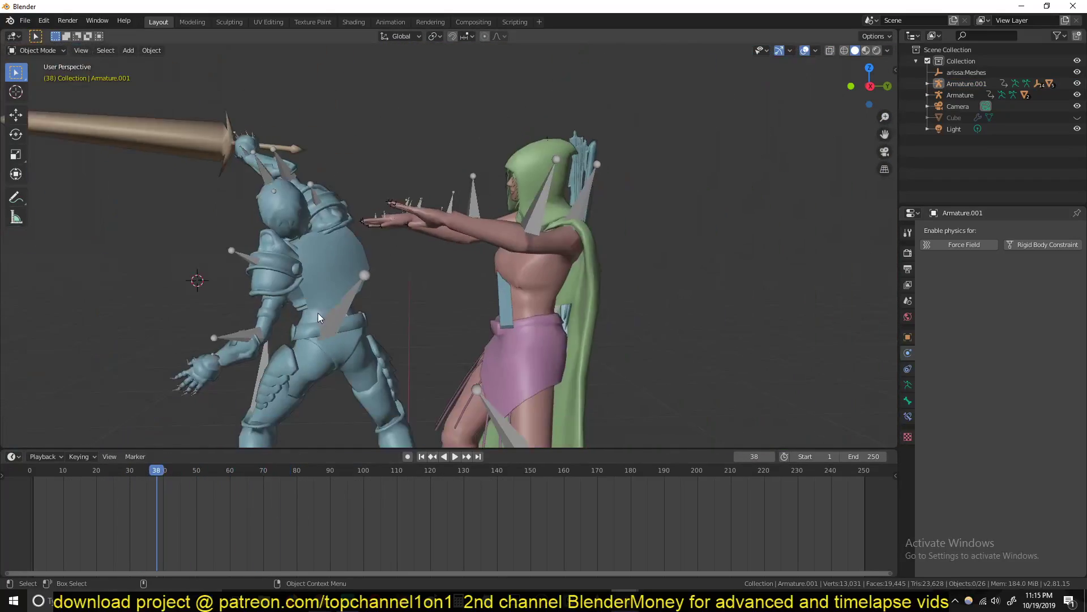
{"action": "middle_click_drag", "start_coordinate": [635, 86], "coordinate": [699, 104]}
Switch to Material Preview, unhide and select the domain Cube, and view it in wireframe.
{"action": "left_click", "coordinate": [866, 50]}
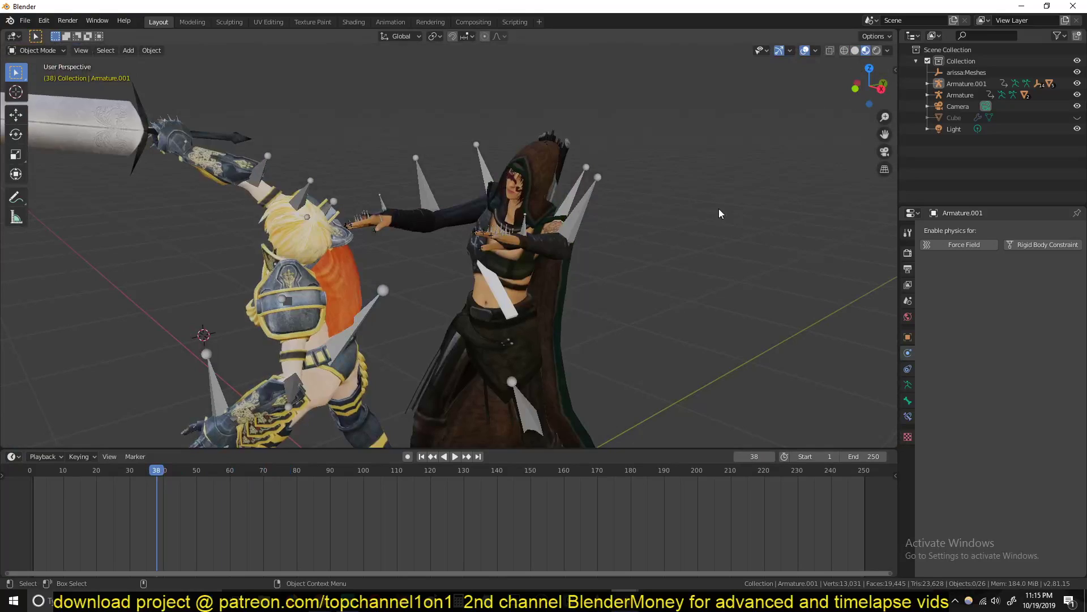
{"action": "scroll", "coordinate": [633, 245], "scroll_direction": "down", "scroll_amount": 5}
{"action": "key", "text": "alt+h"}
{"action": "scroll", "coordinate": [589, 255], "scroll_direction": "down", "scroll_amount": 5}
{"action": "left_click", "coordinate": [549, 257]}
{"action": "middle_click_drag", "start_coordinate": [537, 243], "coordinate": [548, 251]}
{"action": "scroll", "coordinate": [548, 251], "scroll_direction": "up", "scroll_amount": 4}
{"action": "key", "text": "shift+z"}
In solid shading, make the torso plank Cube.001 a Fluid Inflow with Inflow Velocity X of 1 m/s.
{"action": "scroll", "coordinate": [429, 270], "scroll_direction": "up", "scroll_amount": 5}
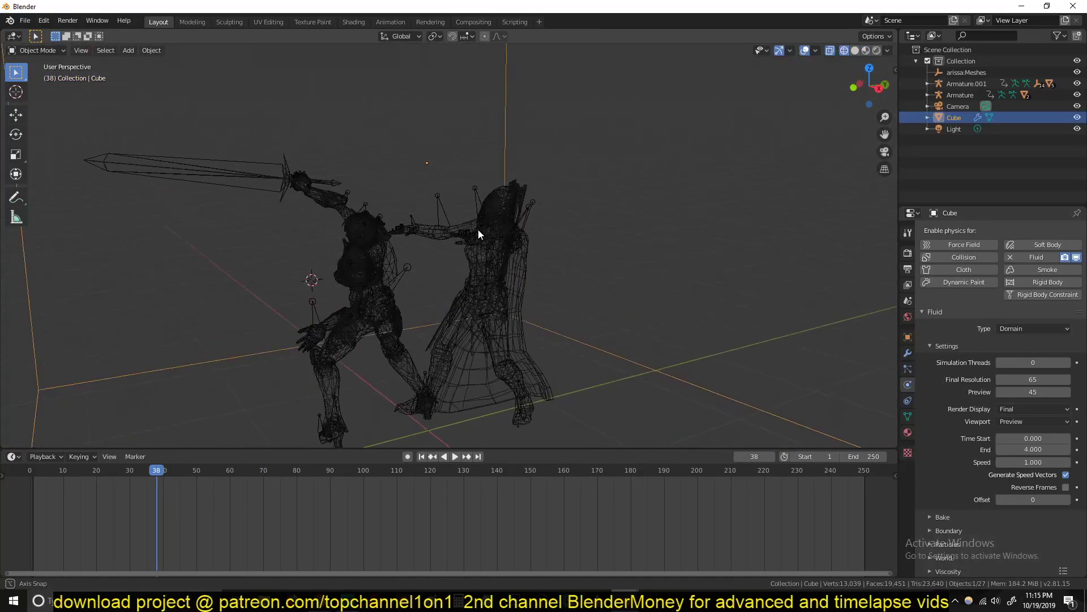
{"action": "key", "text": "shift+z"}
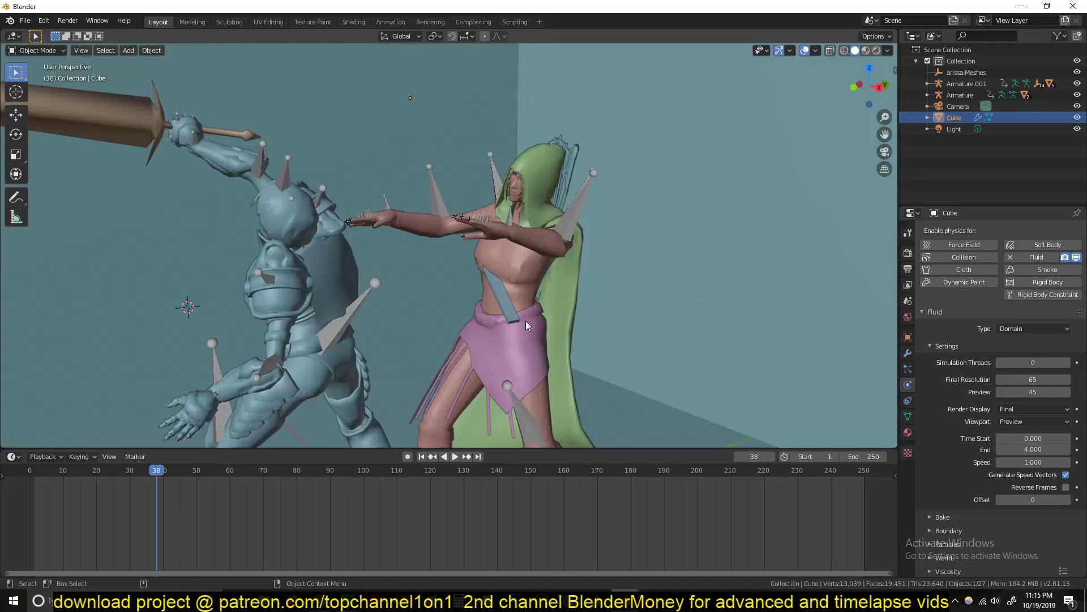
{"action": "left_click", "coordinate": [506, 312]}
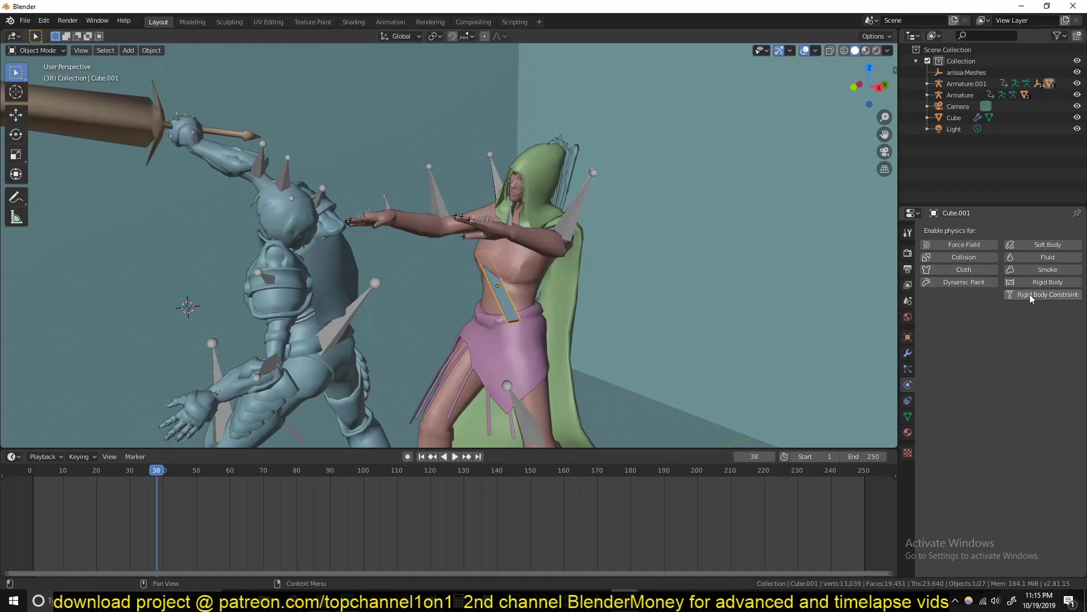
{"action": "left_click", "coordinate": [1045, 256]}
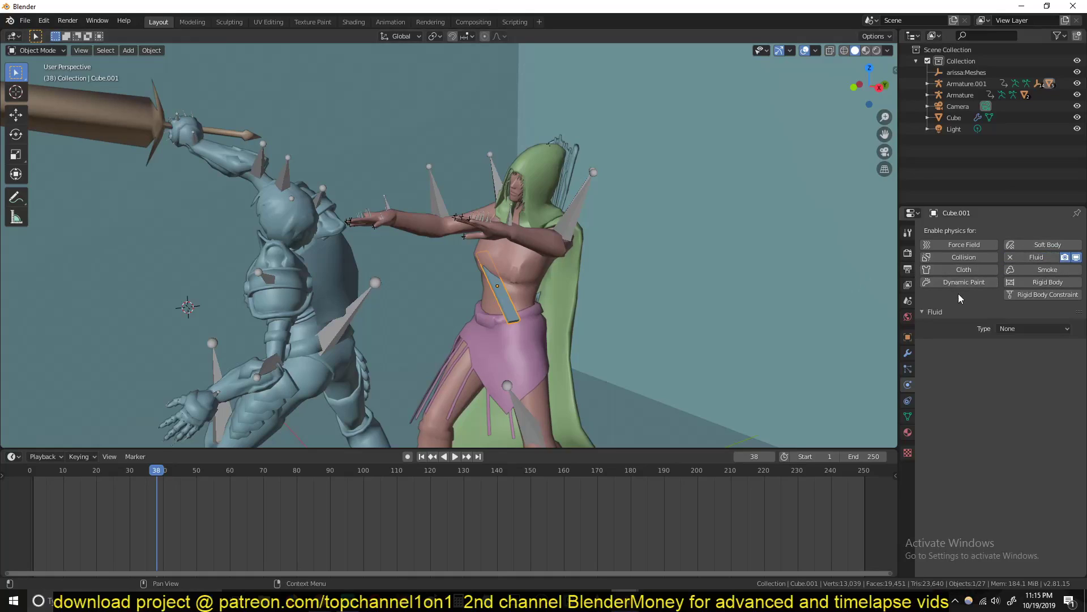
{"action": "left_click", "coordinate": [1015, 329]}
{"action": "left_click", "coordinate": [1014, 392]}
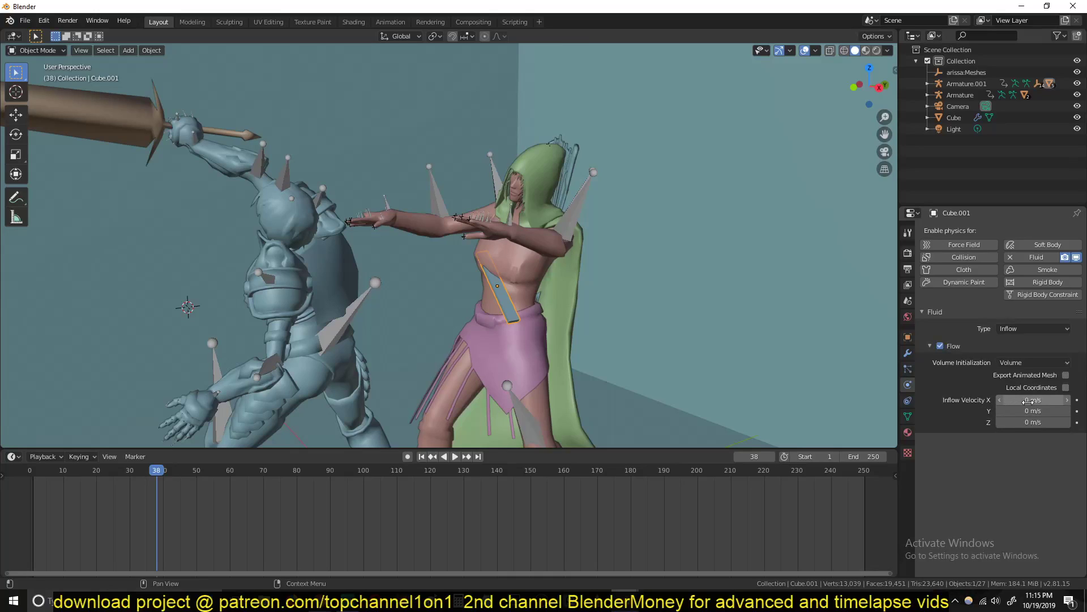
{"action": "left_click", "coordinate": [1027, 400]}
{"action": "type", "text": "1"}
{"action": "key", "text": "Return"}
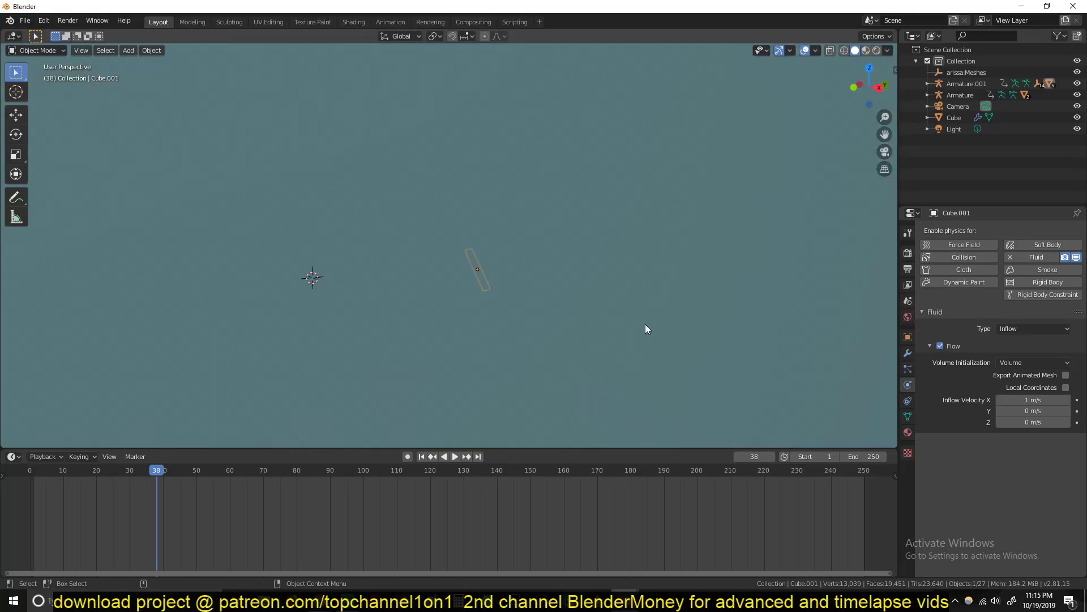
Select the domain Cube, return to frame 0 and start its fluid bake from the Bake panel.
{"action": "scroll", "coordinate": [644, 324], "scroll_direction": "down", "scroll_amount": 5}
{"action": "left_click", "coordinate": [582, 242]}
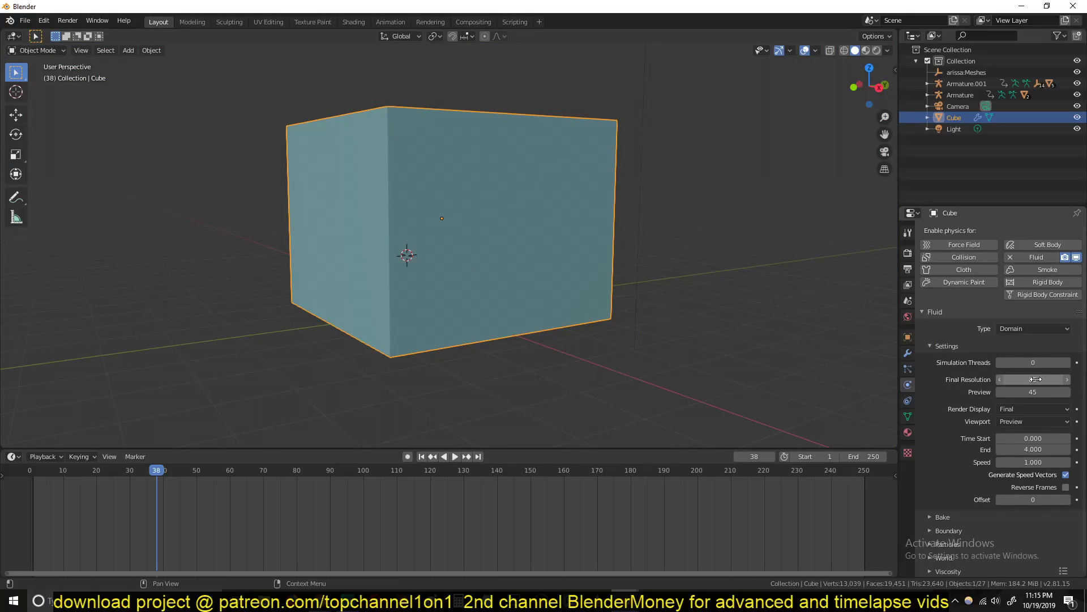
{"action": "scroll", "coordinate": [507, 246], "scroll_direction": "up", "scroll_amount": 3}
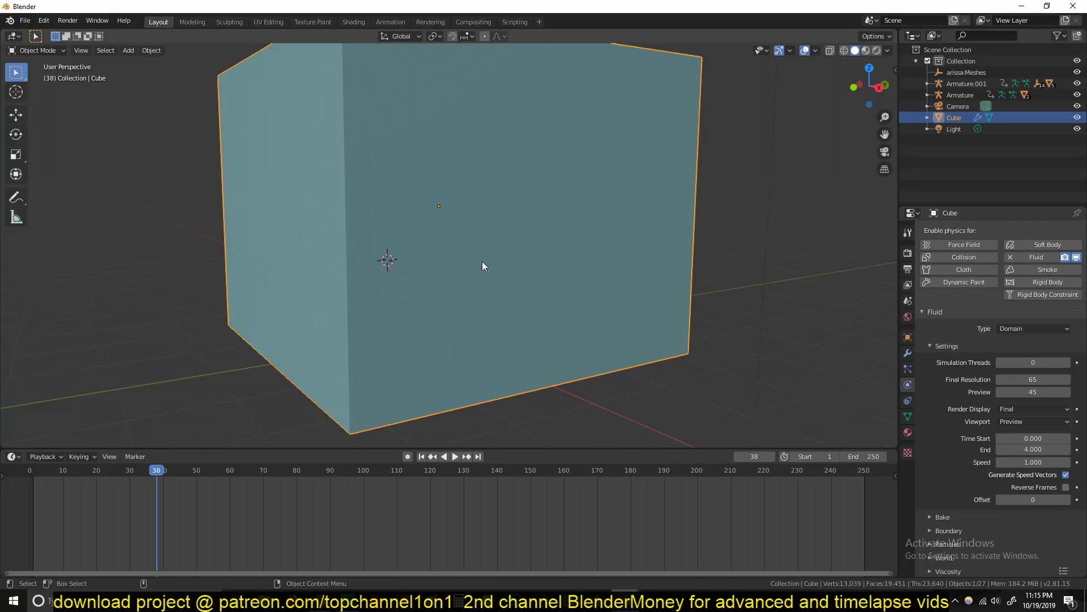
{"action": "left_click", "coordinate": [20, 532]}
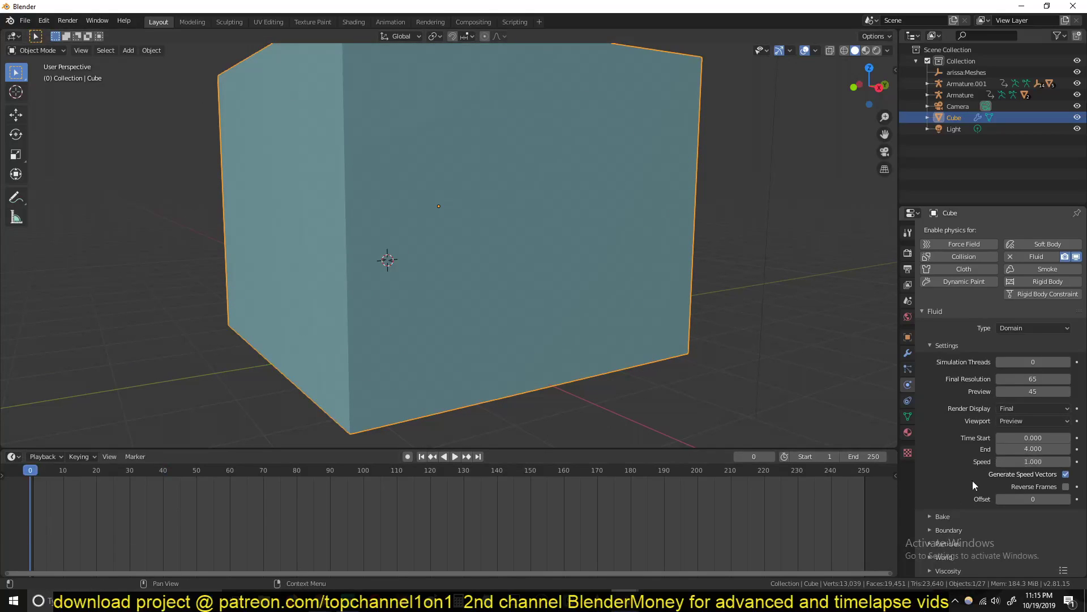
{"action": "left_click", "coordinate": [942, 517]}
{"action": "scroll", "coordinate": [966, 486], "scroll_direction": "down", "scroll_amount": 2}
{"action": "left_click", "coordinate": [985, 512]}
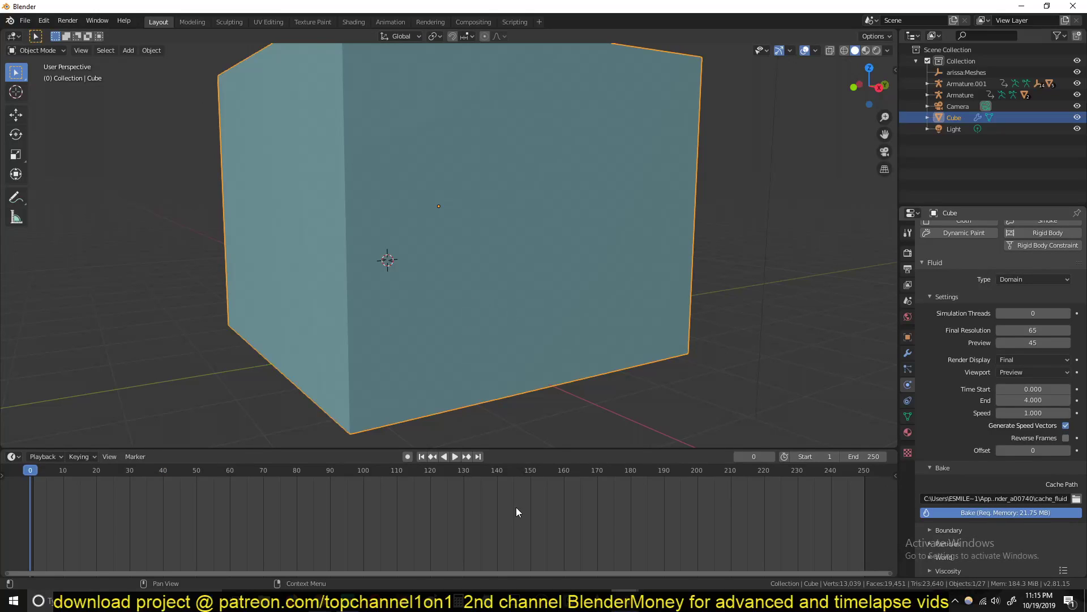
{"action": "left_click", "coordinate": [712, 356]}
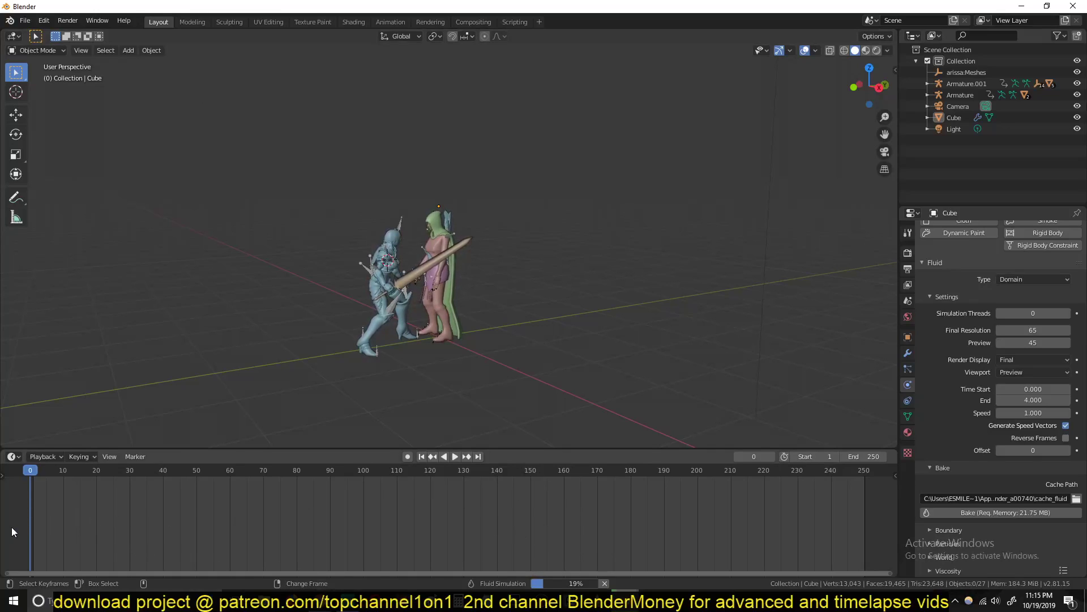
Play to frame 15, frame the characters closer and set the domain's viewport display to Final.
{"action": "key", "text": "space"}
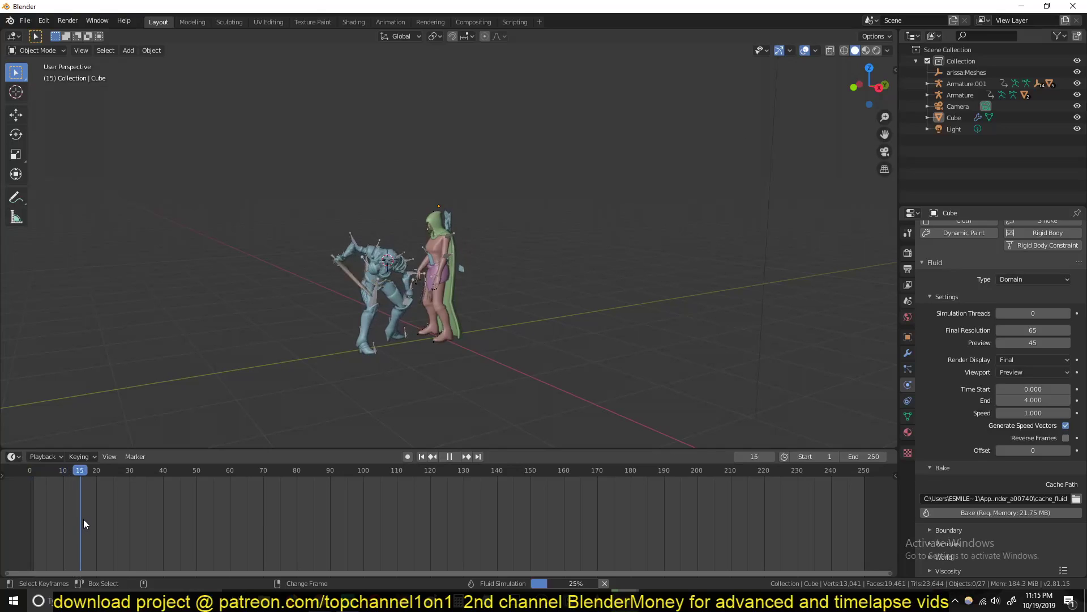
{"action": "left_click", "coordinate": [82, 516]}
{"action": "key", "text": "space"}
{"action": "scroll", "coordinate": [467, 304], "scroll_direction": "up", "scroll_amount": 6}
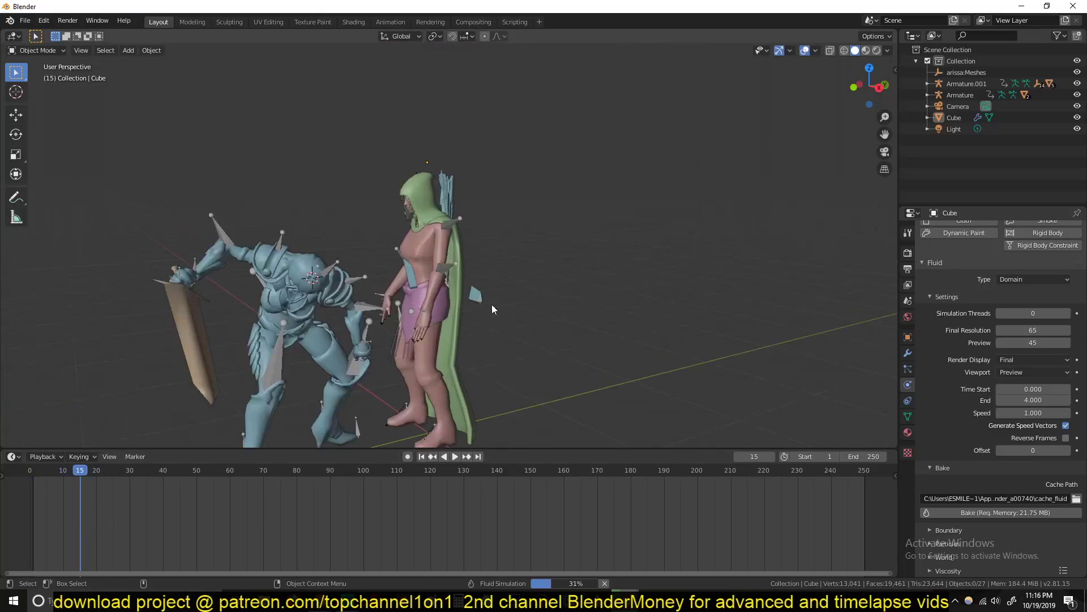
{"action": "middle_click_drag", "start_coordinate": [513, 265], "coordinate": [495, 218], "text": "shift"}
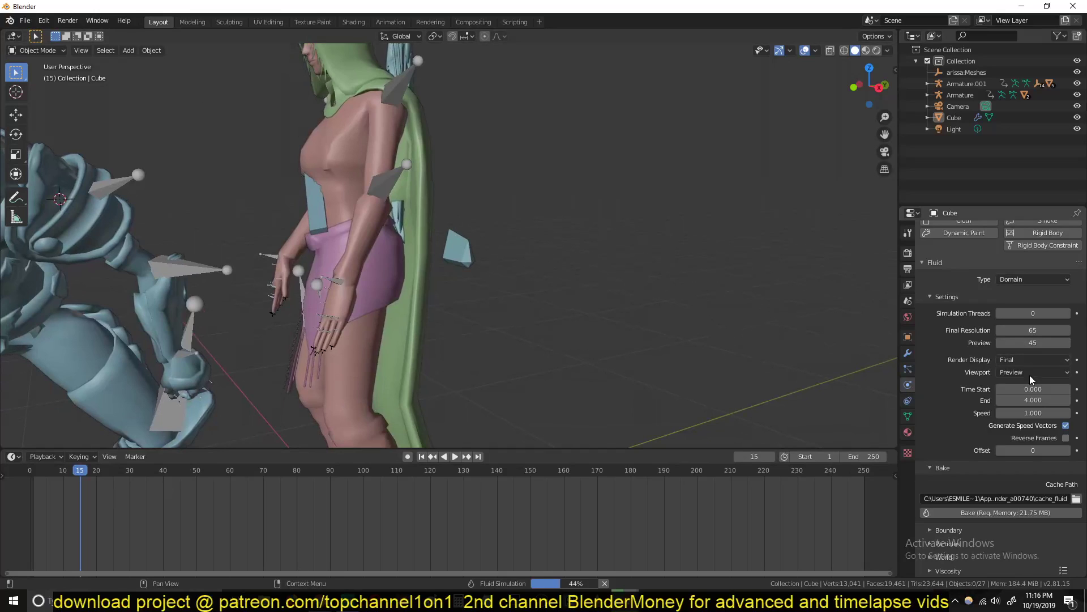
{"action": "left_click", "coordinate": [1014, 372]}
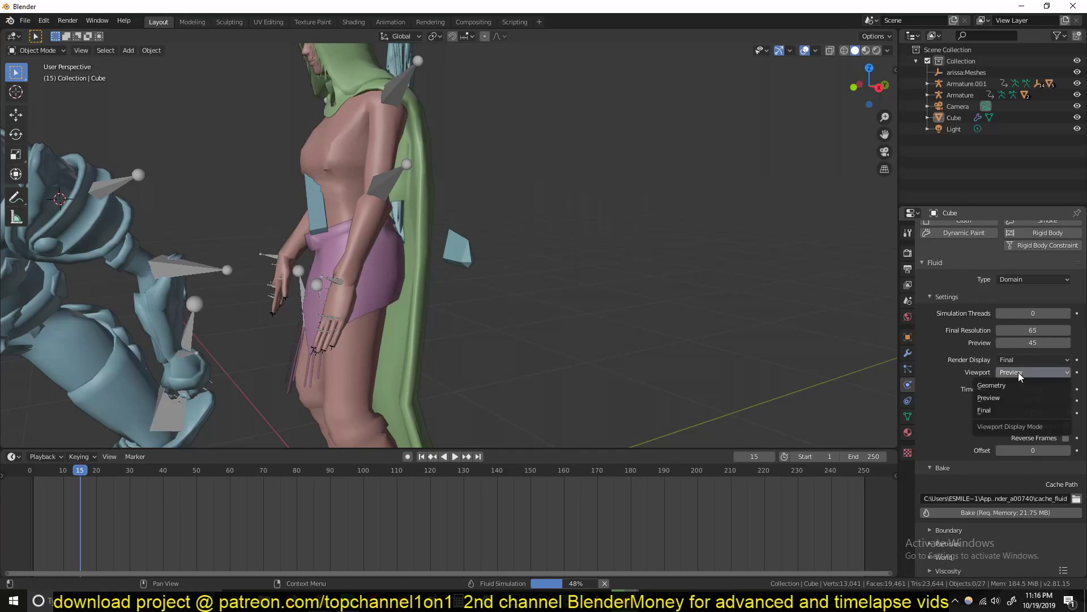
{"action": "left_click", "coordinate": [1012, 412]}
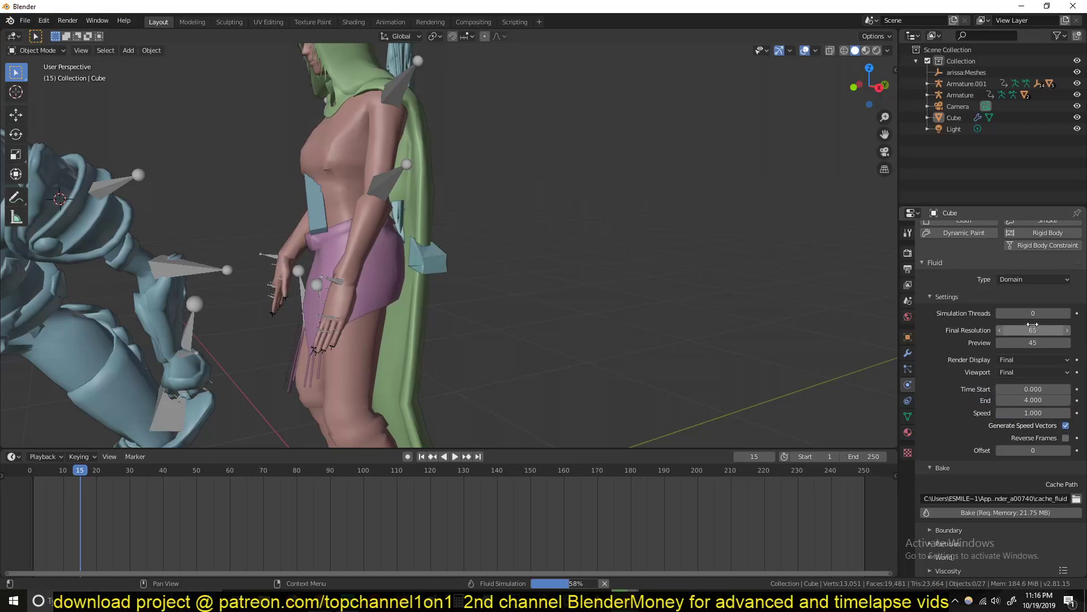
Play to frame 27, then select the torso plank, the domain cube, and the plank again.
{"action": "key", "text": "space"}
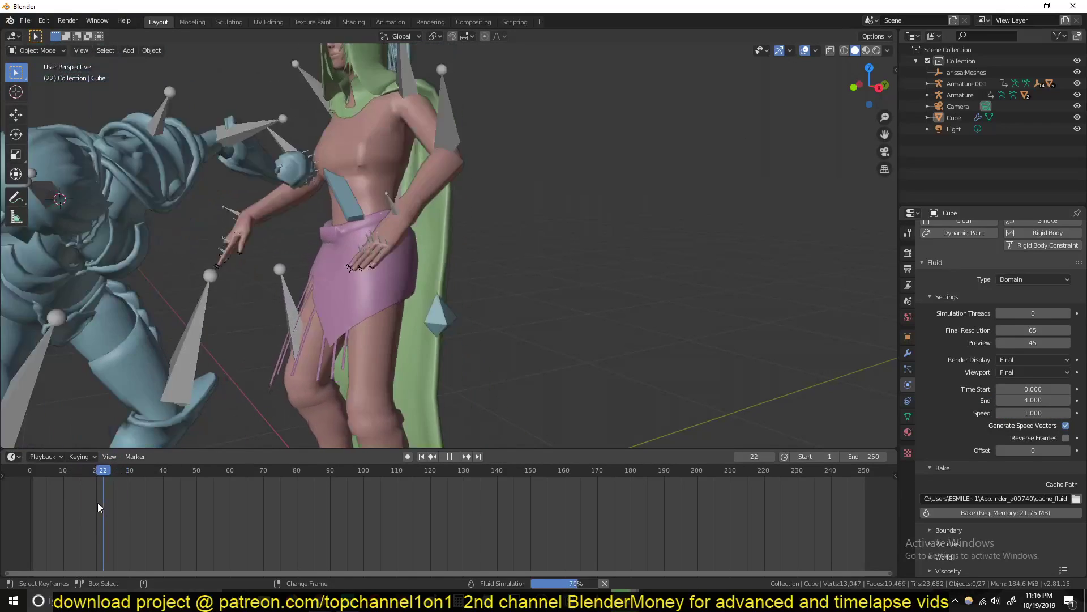
{"action": "key", "text": "space"}
{"action": "left_click", "coordinate": [380, 213]}
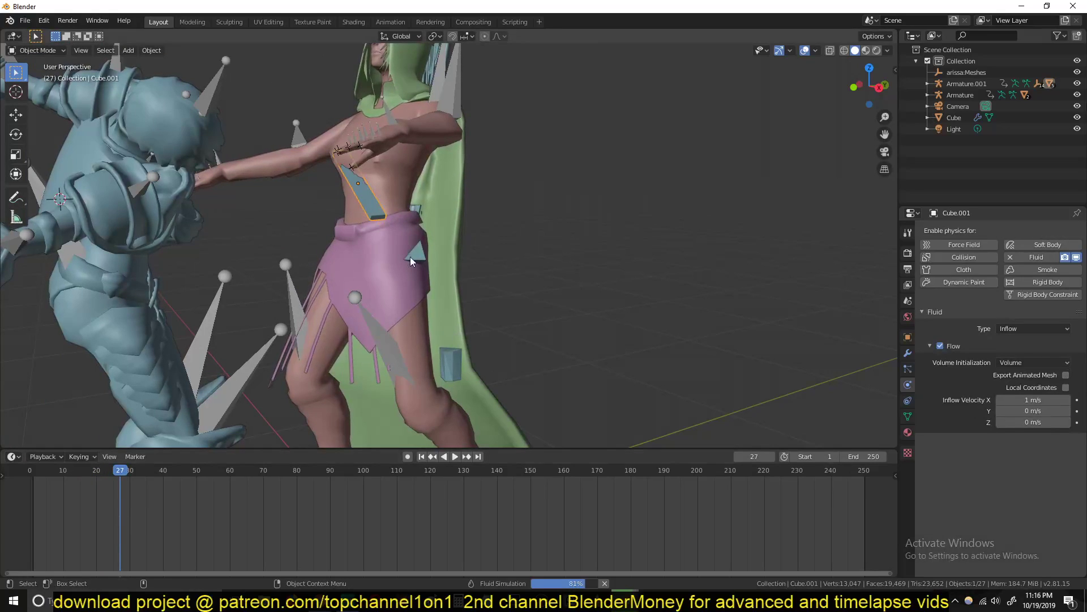
{"action": "left_click", "coordinate": [453, 367]}
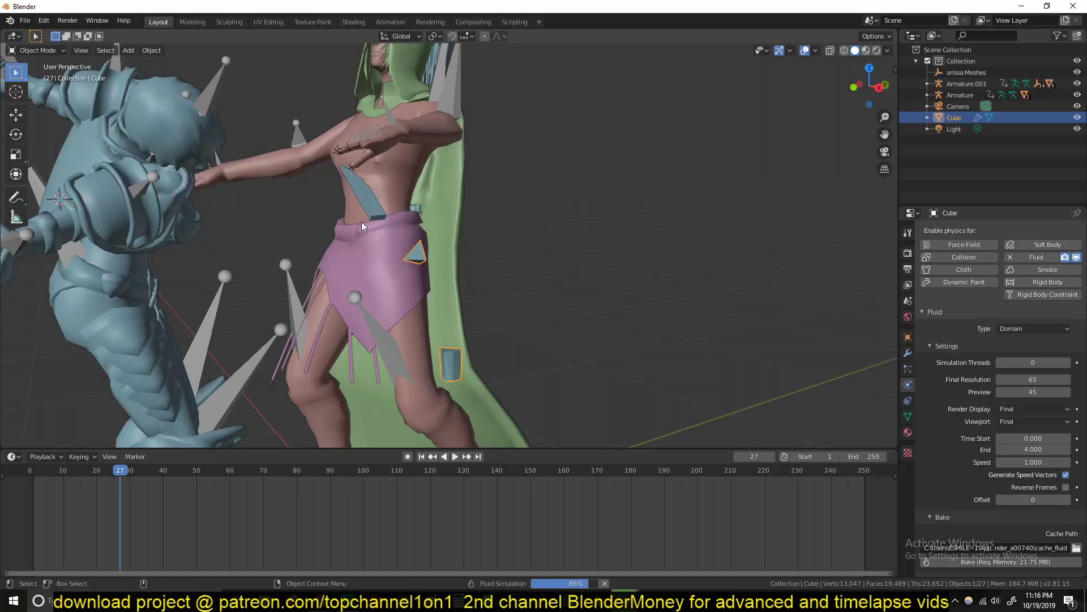
{"action": "left_click", "coordinate": [368, 206]}
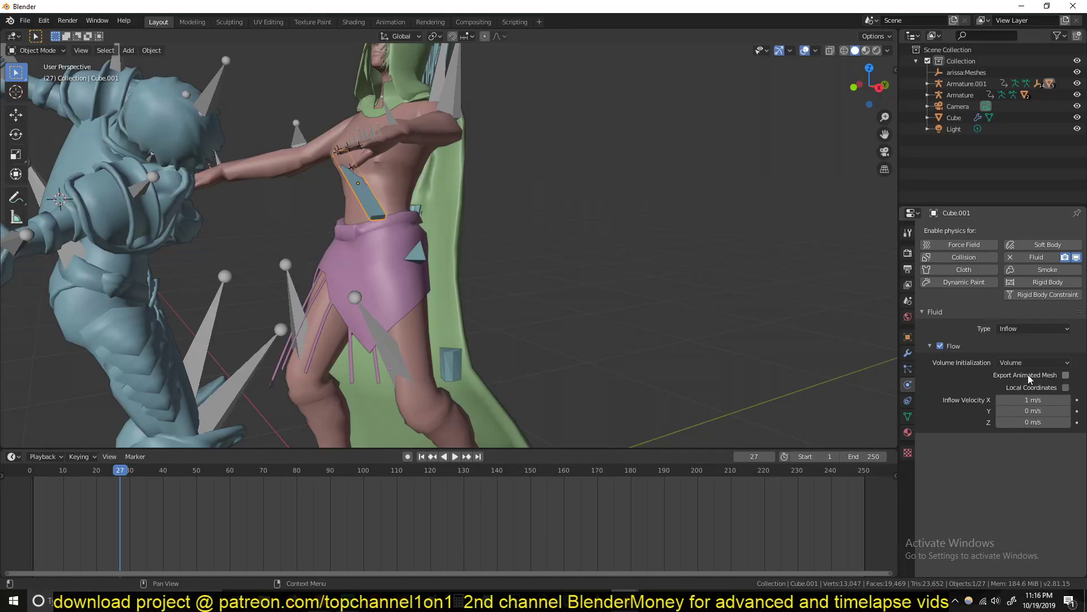
Enable Export Animated Mesh on the plank's inflow, then check the cloaked character's armature in pose mode.
{"action": "left_click", "coordinate": [1066, 375]}
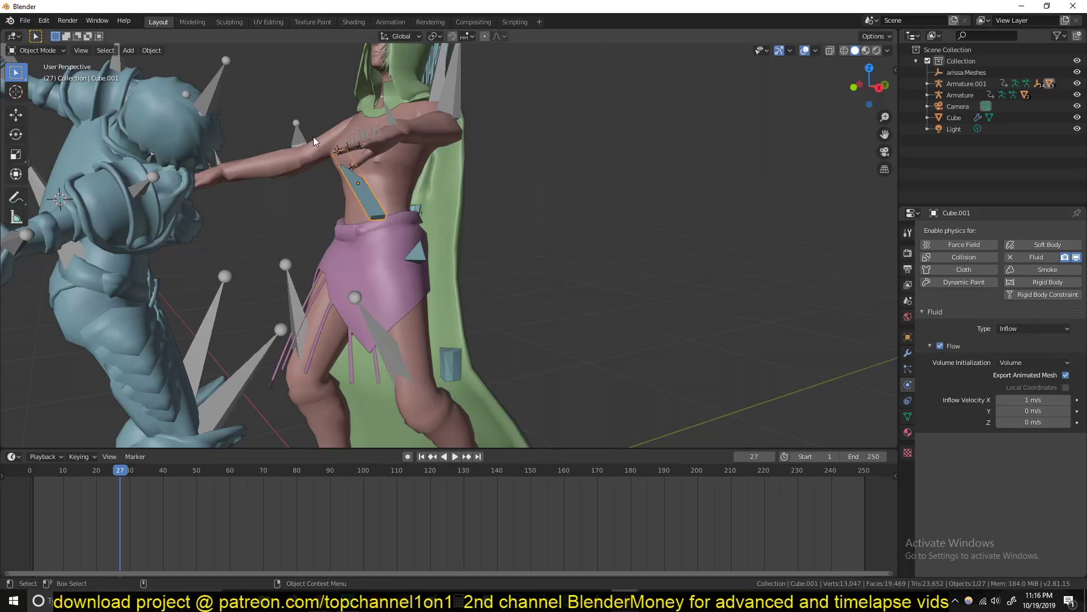
{"action": "mouse_move", "coordinate": [303, 141]}
{"action": "middle_mouse_down"}
{"action": "mouse_move", "coordinate": [256, 120]}
{"action": "mouse_move", "coordinate": [328, 168]}
{"action": "mouse_move", "coordinate": [290, 136]}
{"action": "middle_mouse_up"}
{"action": "left_click", "coordinate": [278, 141]}
{"action": "key", "text": "ctrl+Tab"}
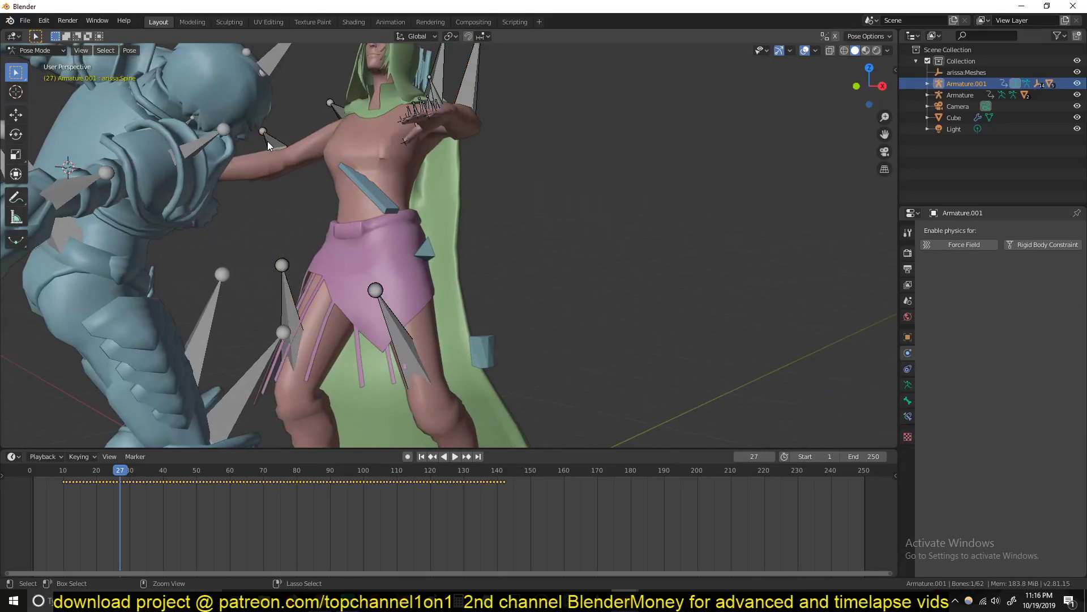
{"action": "key", "text": "ctrl+Tab"}
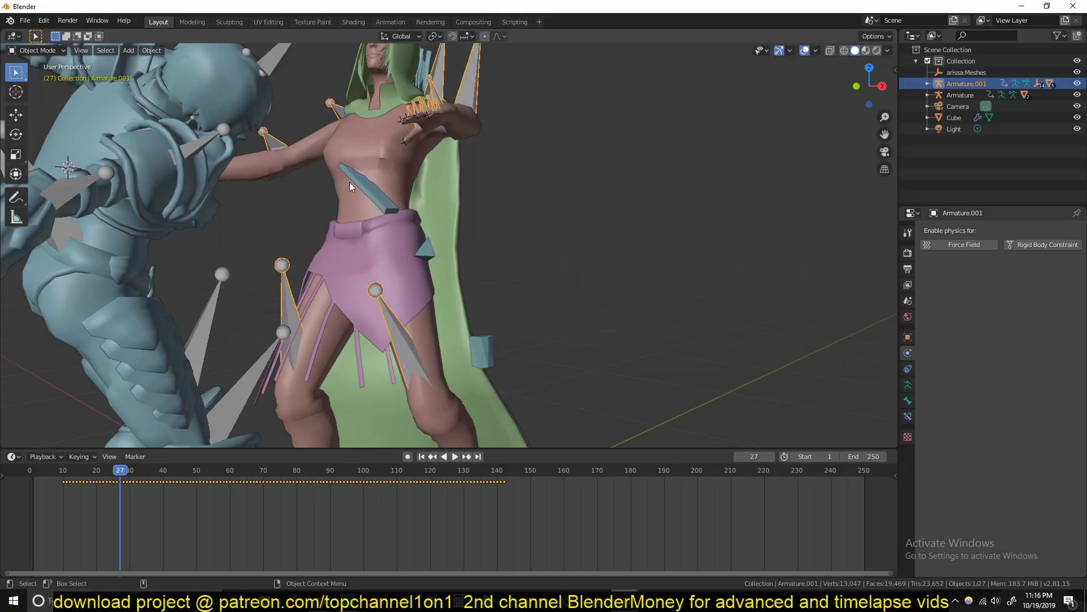
Scrub from frame 23 to 27 to check the plank moves, and reselect the torso plank's flow settings.
{"action": "right_click_drag", "start_coordinate": [164, 505], "coordinate": [105, 498], "text": "shift"}
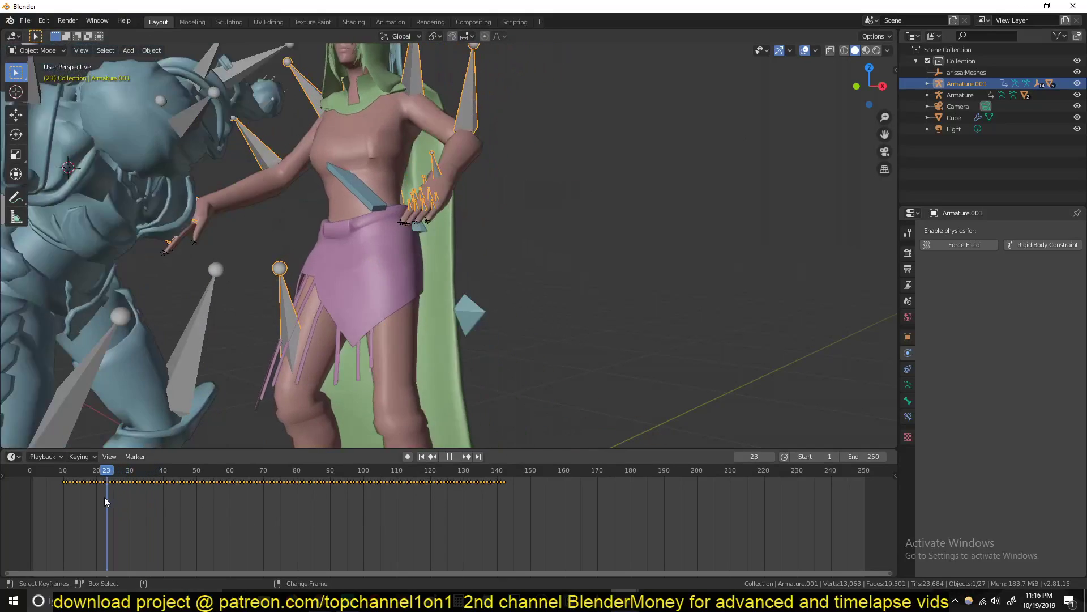
{"action": "key", "text": "Escape"}
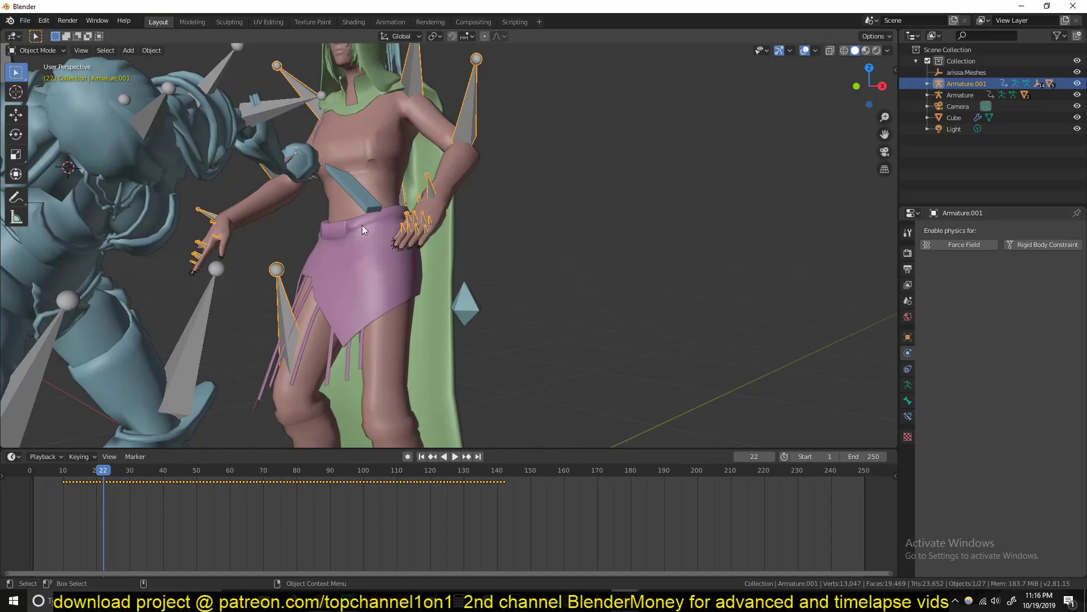
{"action": "left_click_drag", "start_coordinate": [104, 501], "coordinate": [119, 502]}
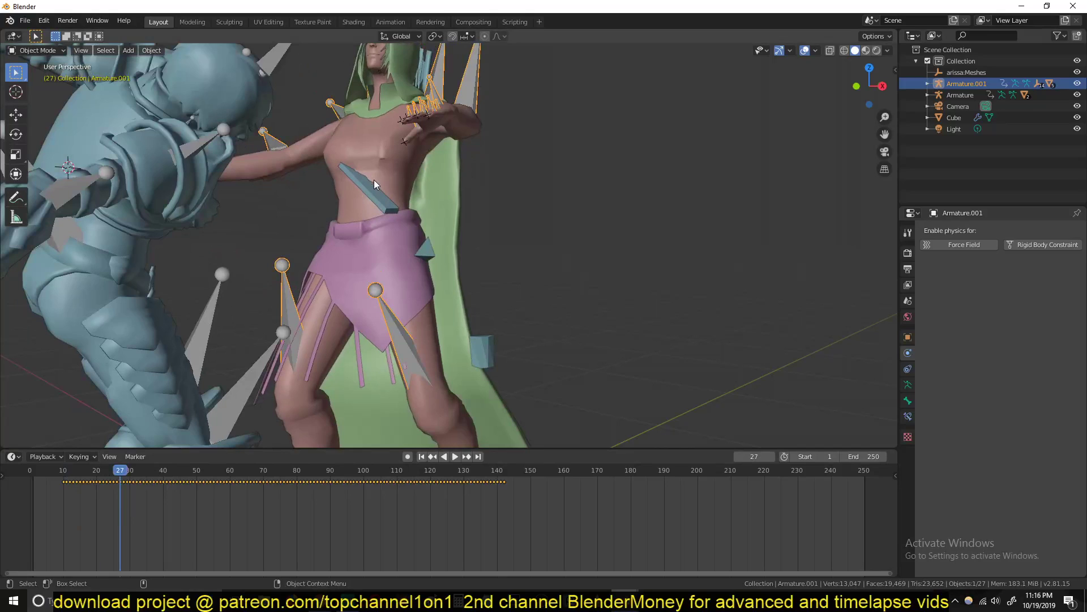
{"action": "left_click", "coordinate": [374, 181]}
{"action": "left_click", "coordinate": [1065, 374]}
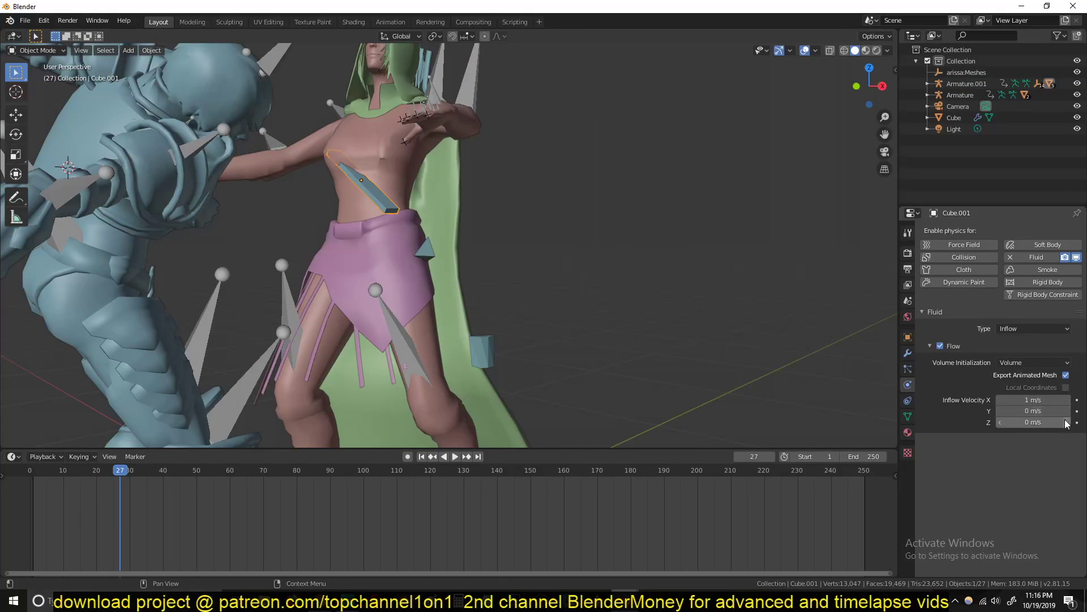
{"action": "scroll", "coordinate": [507, 289], "scroll_direction": "down", "scroll_amount": 4}
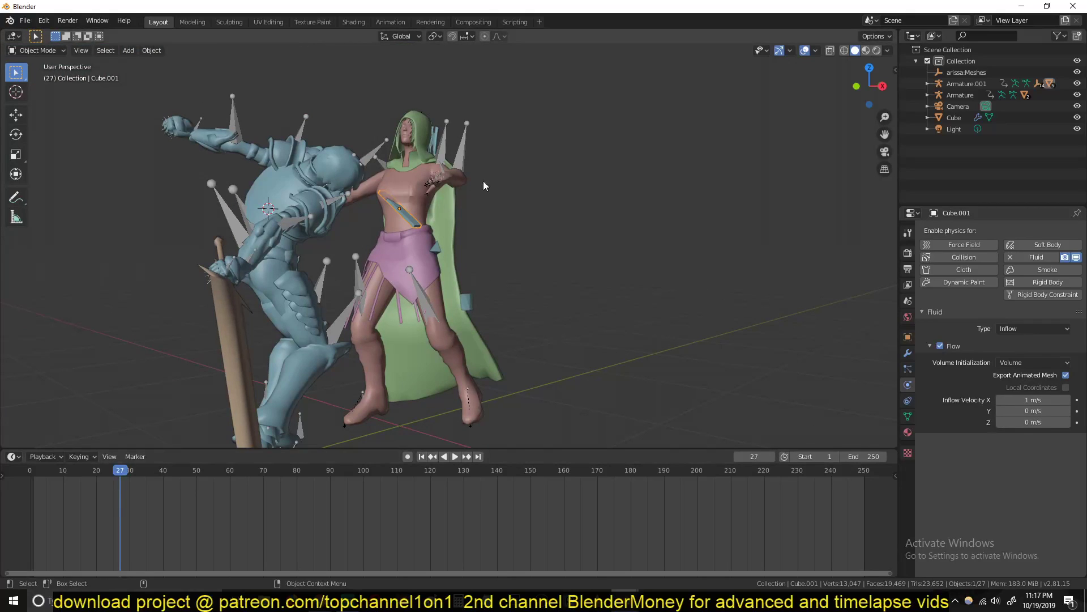
Deselect all, switch to textured view, play to frame 23 and select the small domain Cube.
{"action": "key", "text": "alt+a"}
{"action": "left_click", "coordinate": [865, 50]}
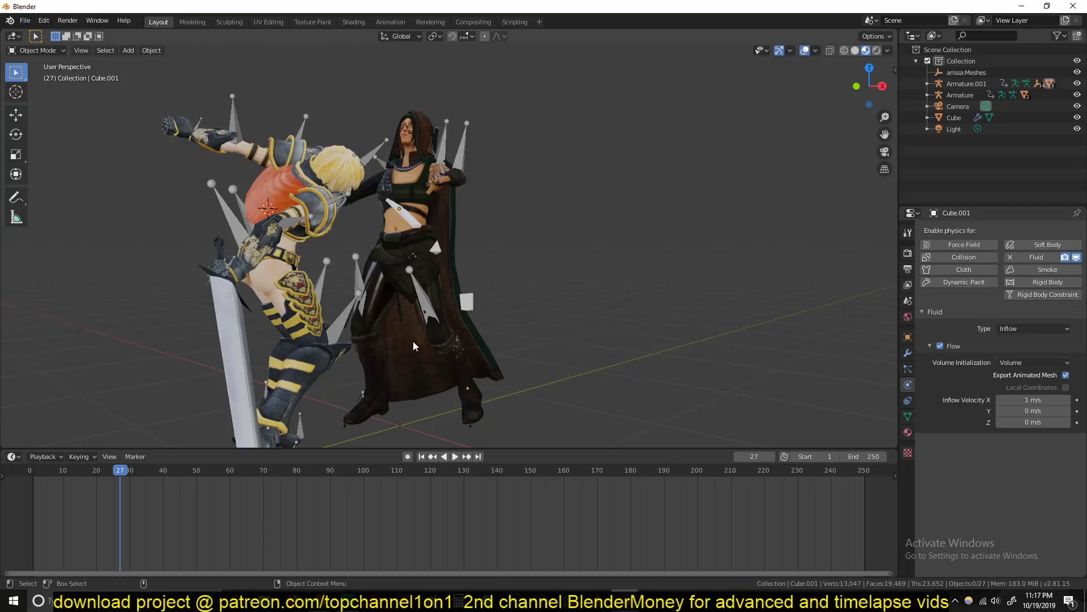
{"action": "right_click_drag", "start_coordinate": [89, 515], "coordinate": [35, 509], "text": "shift"}
{"action": "key", "text": "space"}
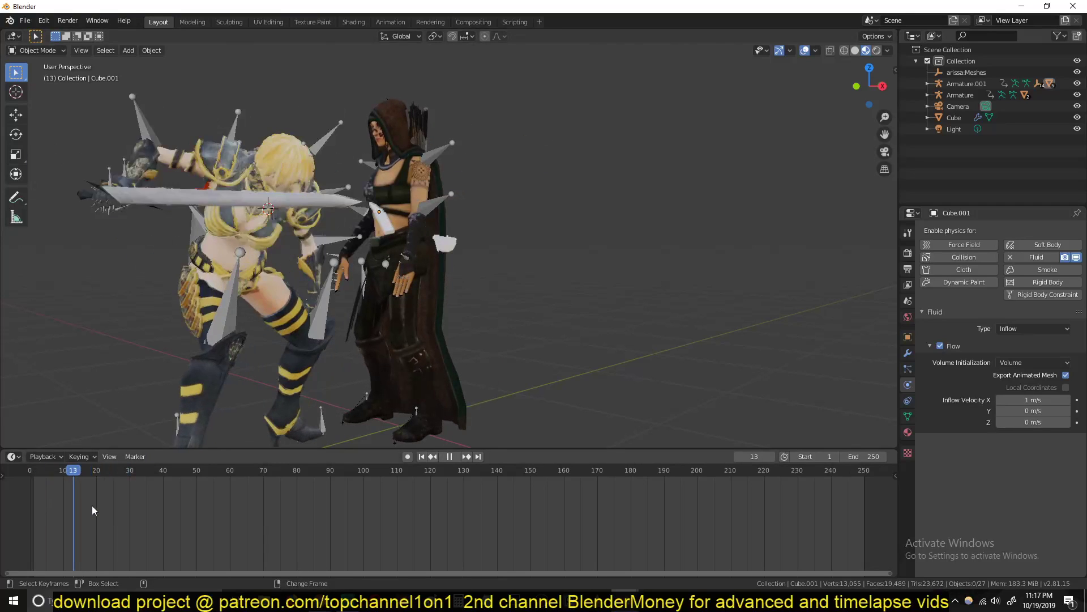
{"action": "key", "text": "space"}
{"action": "left_click", "coordinate": [463, 282]}
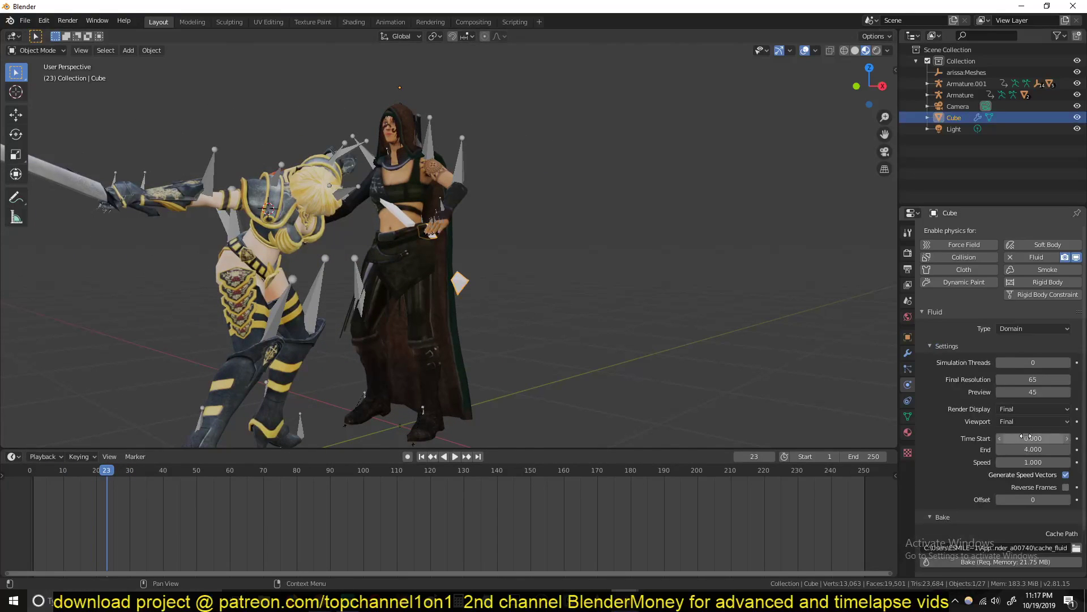
Give the Cube a new material with a dark blood-red base colour and roughness 0.250.
{"action": "left_click", "coordinate": [908, 432]}
{"action": "left_click", "coordinate": [1019, 278]}
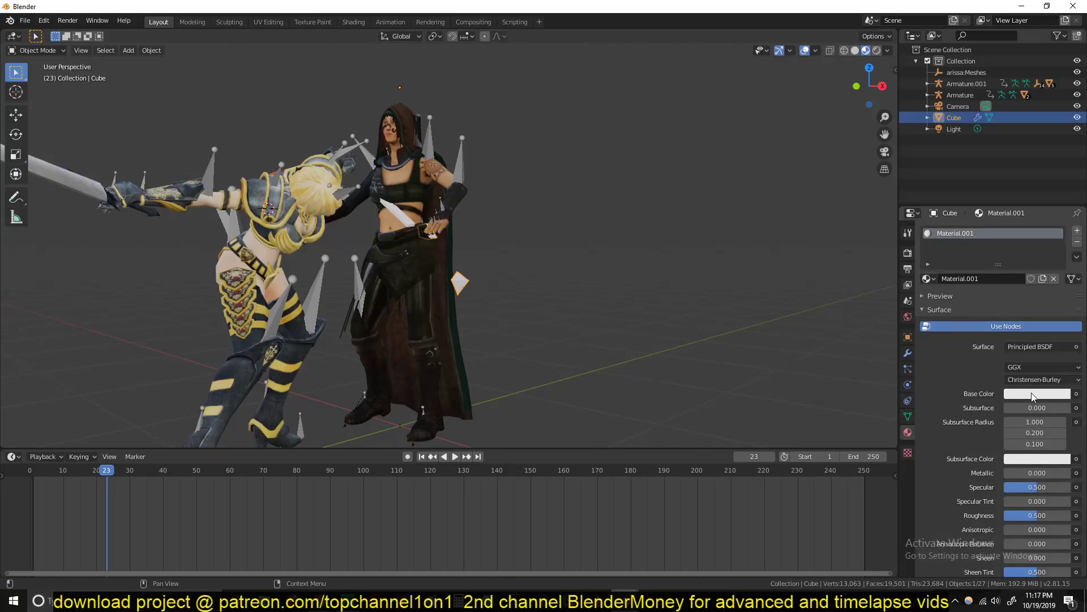
{"action": "left_click", "coordinate": [1035, 394]}
{"action": "left_click_drag", "start_coordinate": [1007, 299], "coordinate": [1013, 313]}
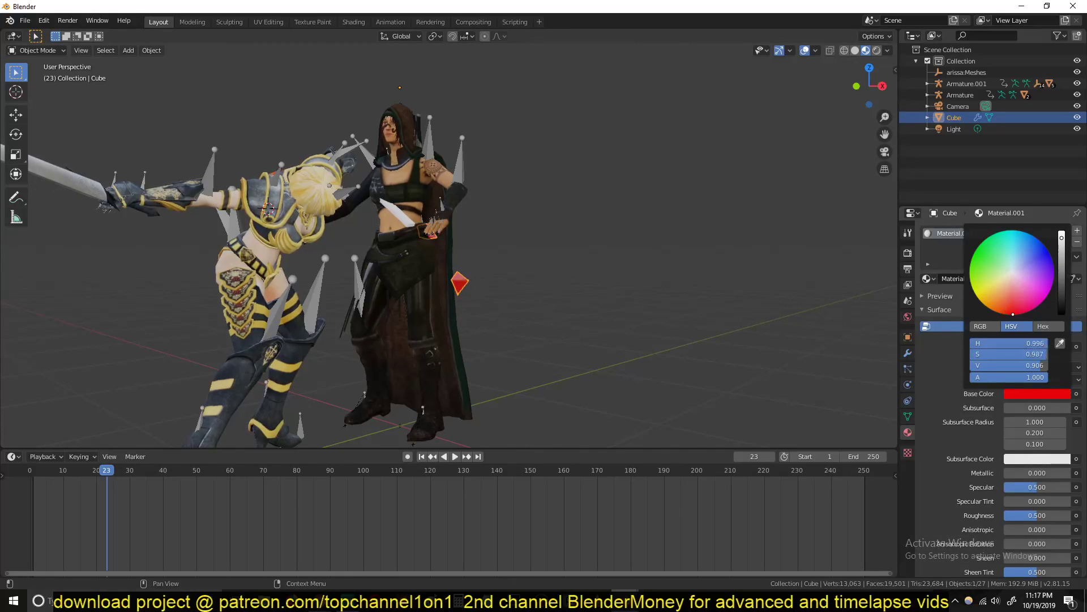
{"action": "left_click_drag", "start_coordinate": [1062, 238], "coordinate": [1062, 276]}
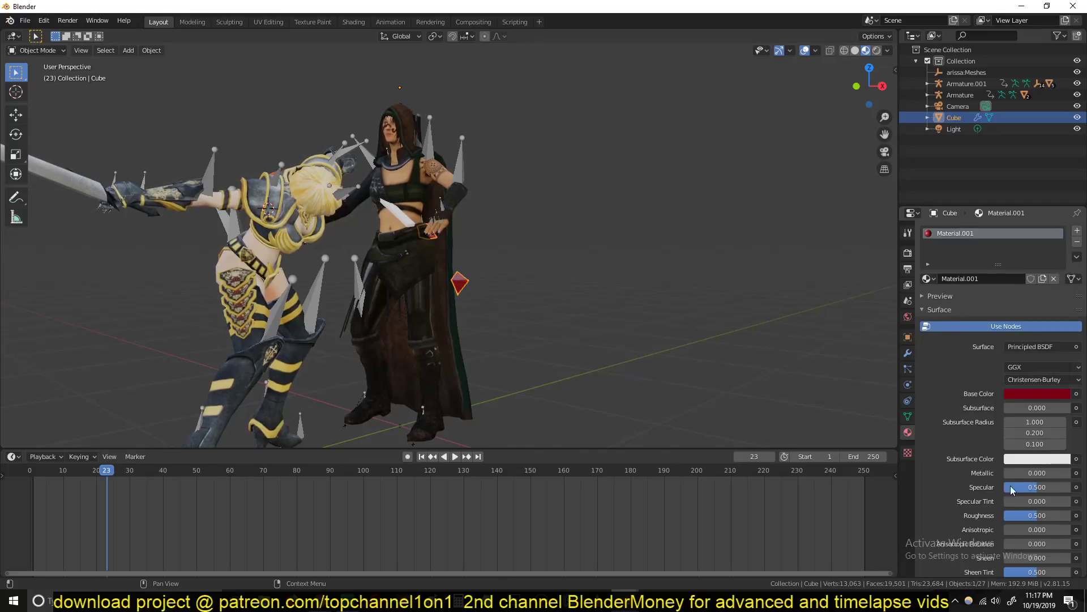
{"action": "left_click_drag", "start_coordinate": [1035, 515], "coordinate": [1018, 514]}
Shade the Cube smooth, then go to frame 17 and reselect the red Cube.
{"action": "left_click", "coordinate": [689, 293]}
{"action": "left_click", "coordinate": [462, 276]}
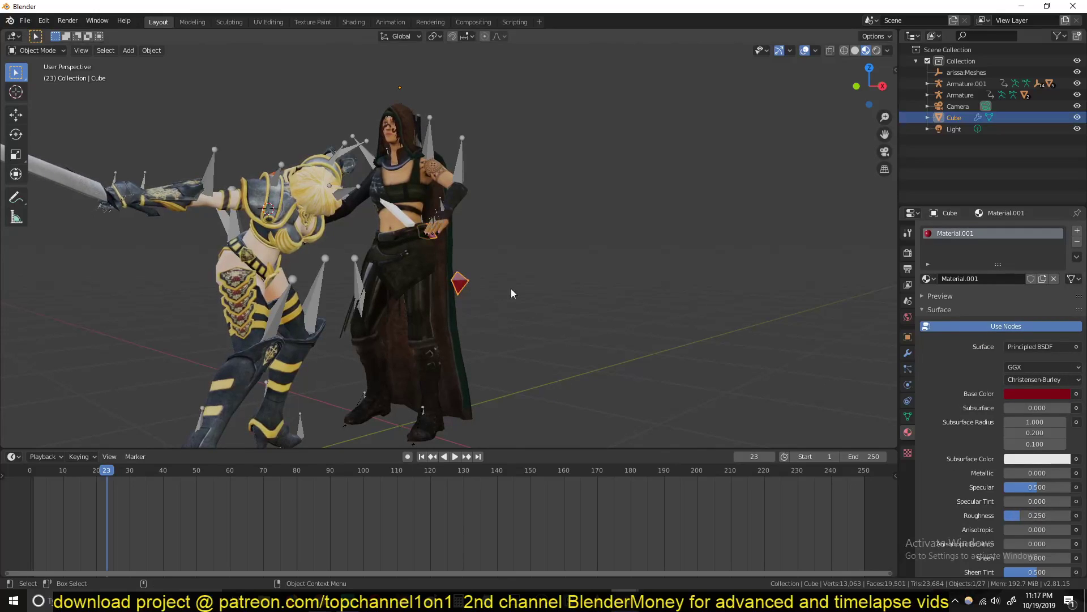
{"action": "right_click", "coordinate": [477, 278]}
{"action": "left_click", "coordinate": [477, 278]}
{"action": "left_click", "coordinate": [501, 293]}
{"action": "middle_click_drag", "start_coordinate": [501, 293], "coordinate": [470, 295]}
{"action": "right_click_drag", "start_coordinate": [94, 488], "coordinate": [86, 486]}
{"action": "left_click", "coordinate": [434, 258]}
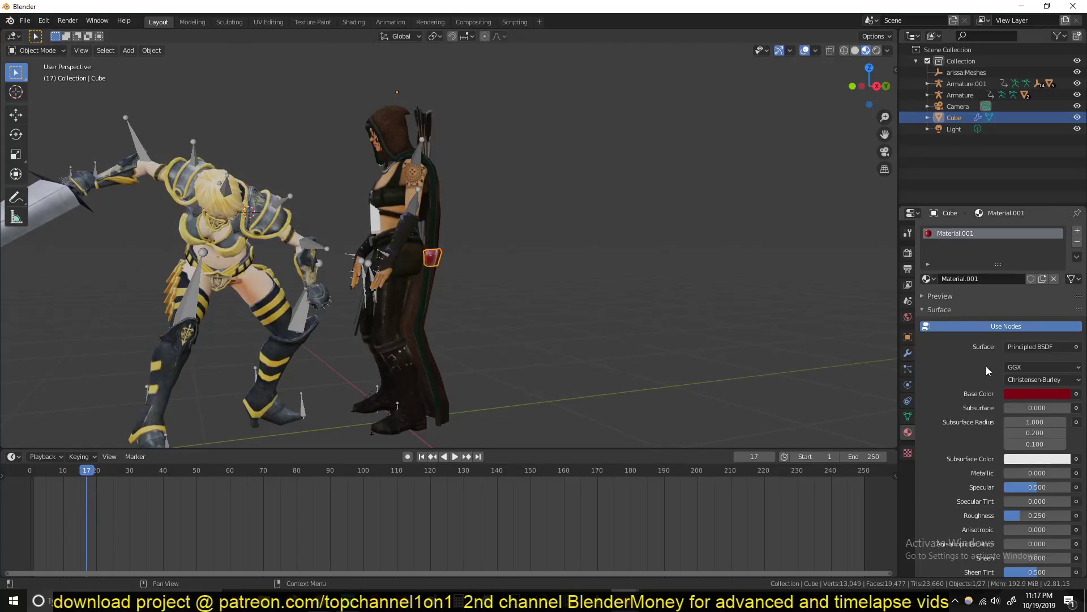
Select the red domain Cube and bake its fluid simulation from the Fluid Domain settings.
{"action": "left_click", "coordinate": [407, 238]}
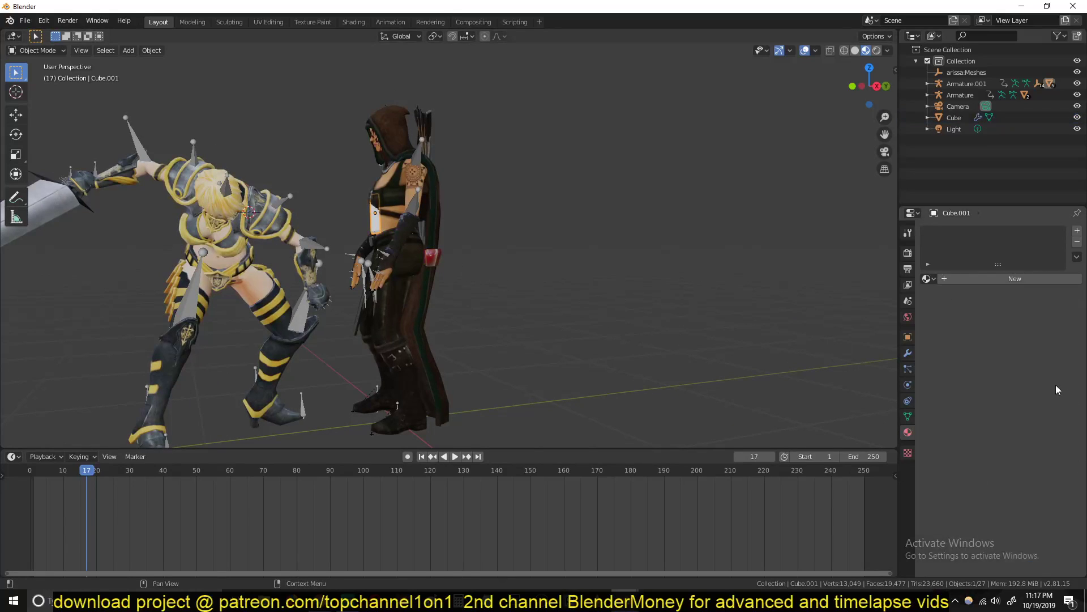
{"action": "left_click", "coordinate": [435, 259]}
{"action": "left_click", "coordinate": [369, 218]}
{"action": "left_click", "coordinate": [436, 253]}
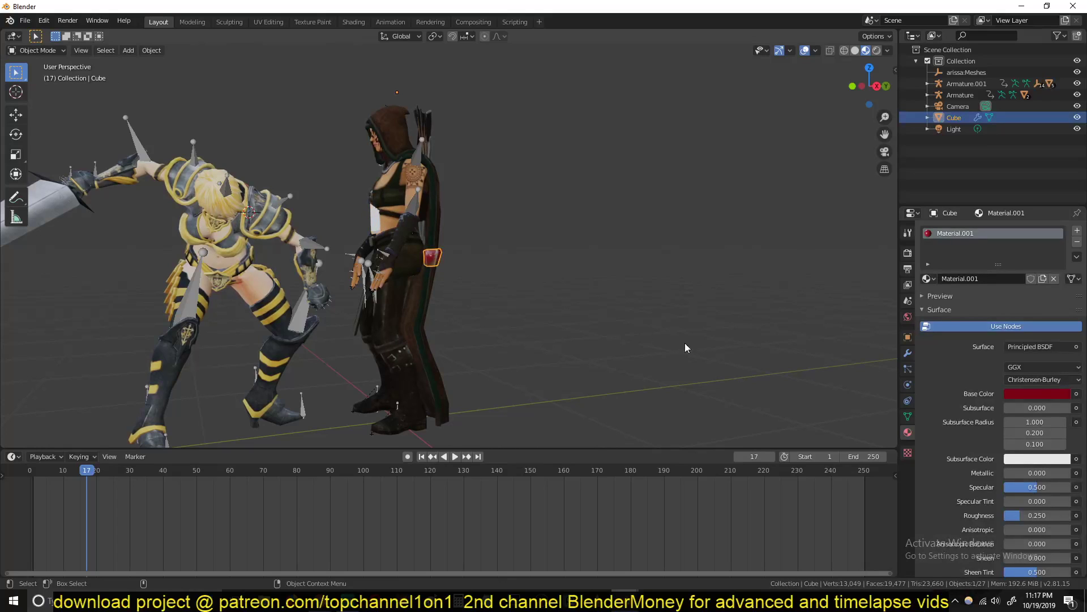
{"action": "left_click", "coordinate": [907, 368]}
{"action": "left_click", "coordinate": [908, 384]}
{"action": "scroll", "coordinate": [1023, 524], "scroll_direction": "down", "scroll_amount": 2}
{"action": "scroll", "coordinate": [1023, 523], "scroll_direction": "down", "scroll_amount": 1}
{"action": "left_click", "coordinate": [1021, 511]}
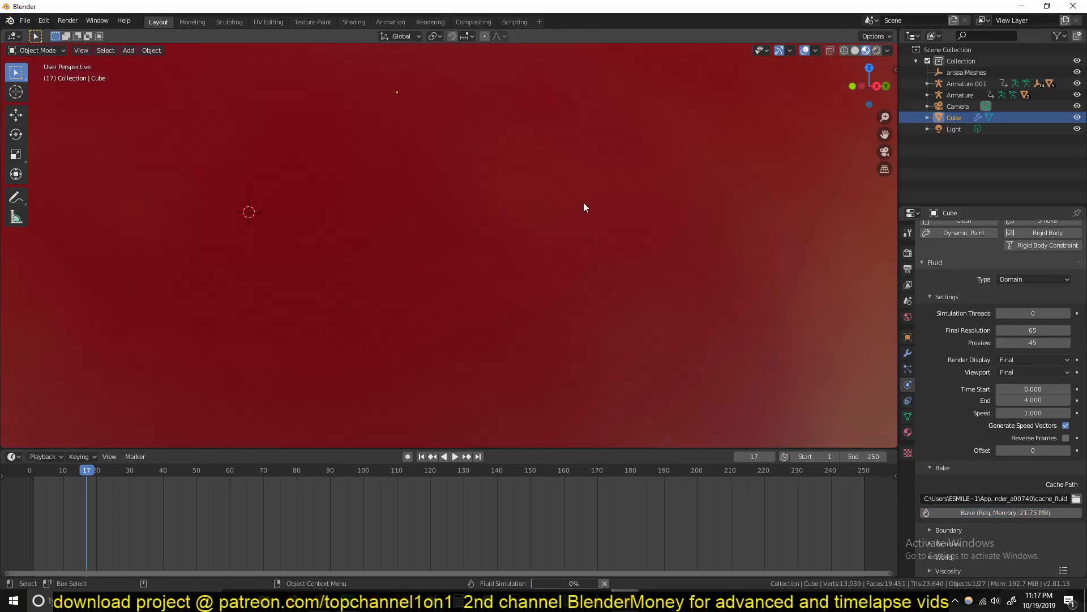
Play the baked splash to frame 102 and pan the view up toward the characters.
{"action": "scroll", "coordinate": [537, 128], "scroll_direction": "down", "scroll_amount": 4}
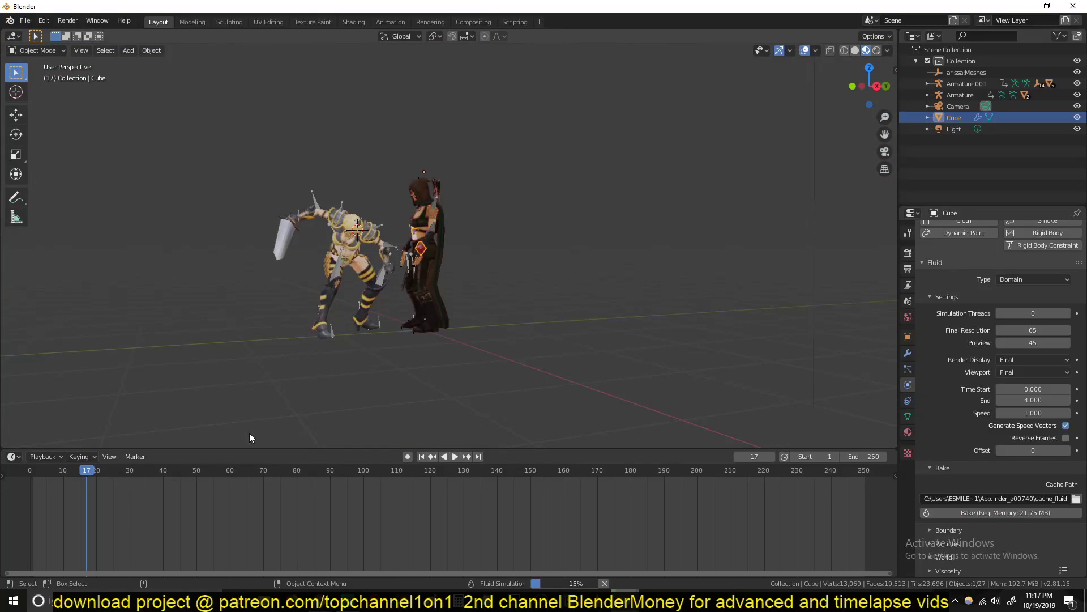
{"action": "key", "text": "space"}
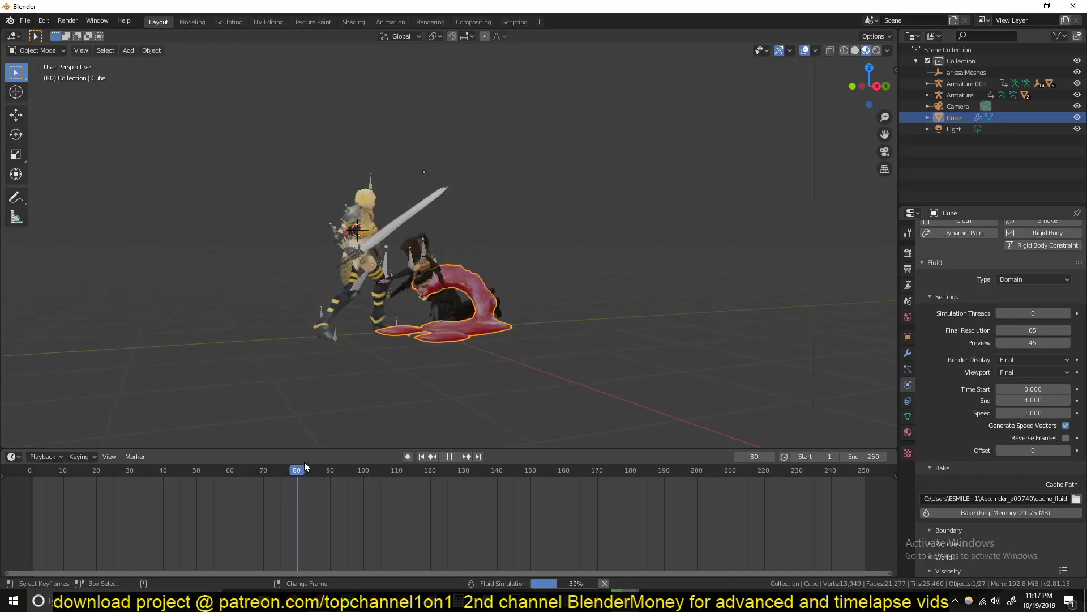
{"action": "left_click", "coordinate": [370, 465]}
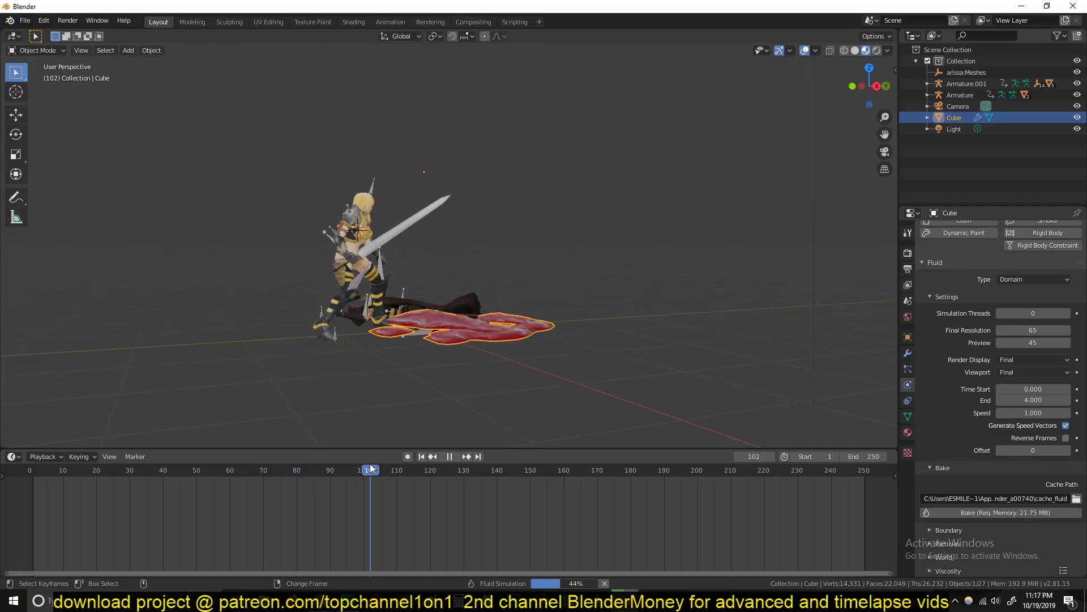
{"action": "key", "text": "space"}
{"action": "scroll", "coordinate": [524, 317], "scroll_direction": "up", "scroll_amount": 3}
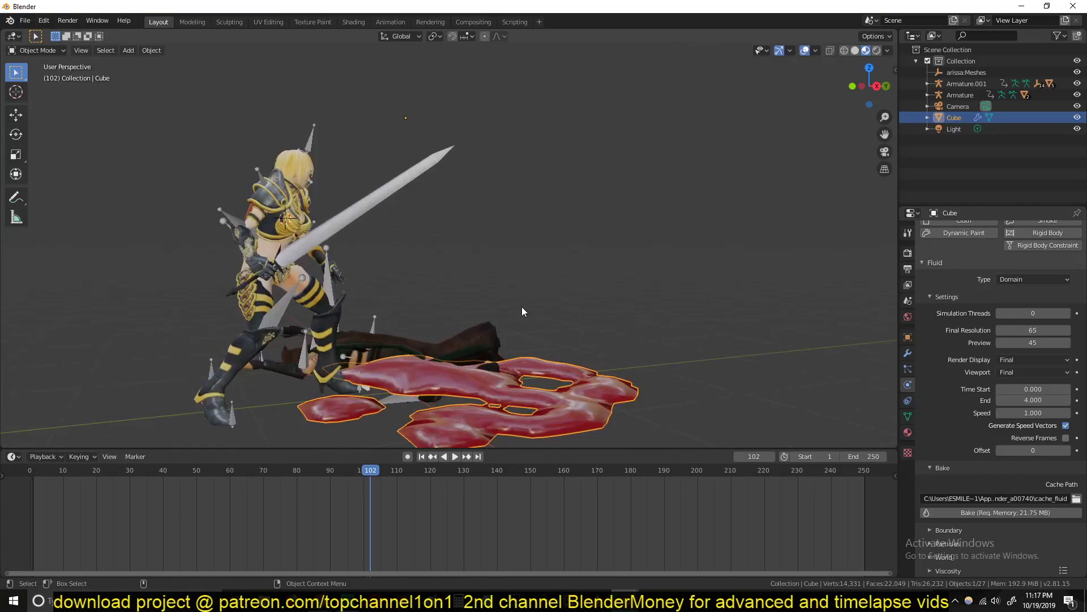
{"action": "middle_click_drag", "start_coordinate": [522, 307], "coordinate": [552, 219], "text": "shift"}
Scrub back to frame 47, play to frame 70 and select the arissa:Body_Geo mesh.
{"action": "left_click_drag", "start_coordinate": [365, 473], "coordinate": [229, 464]}
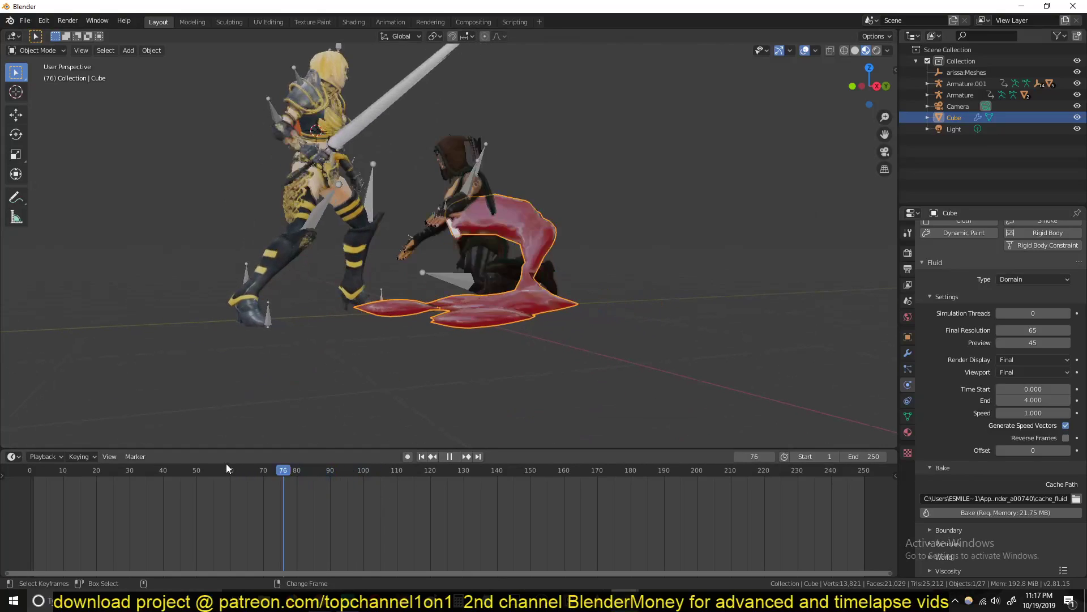
{"action": "key", "text": "space"}
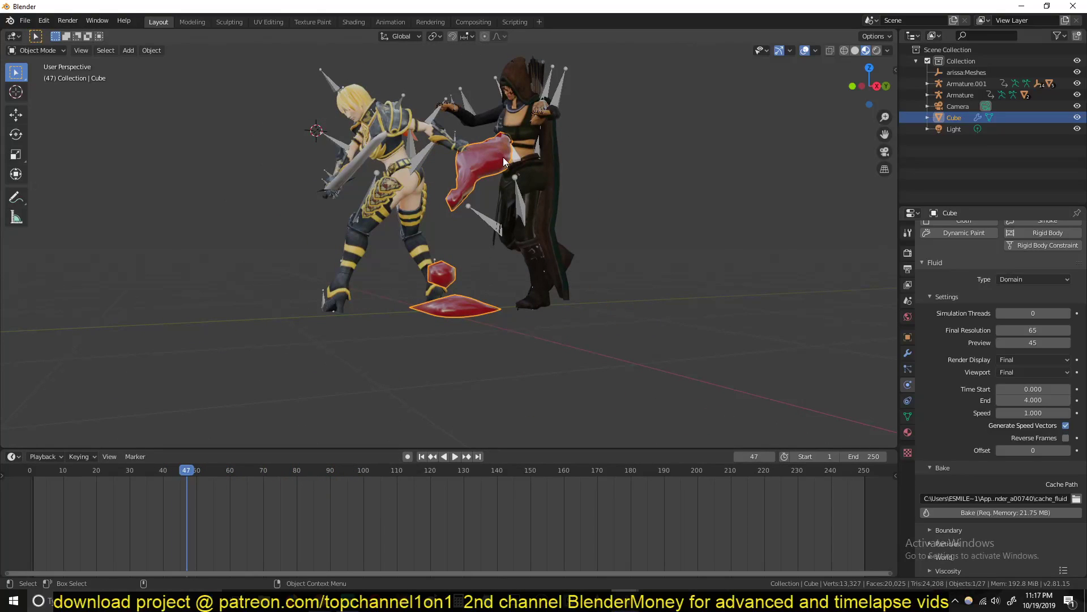
{"action": "key", "text": "space"}
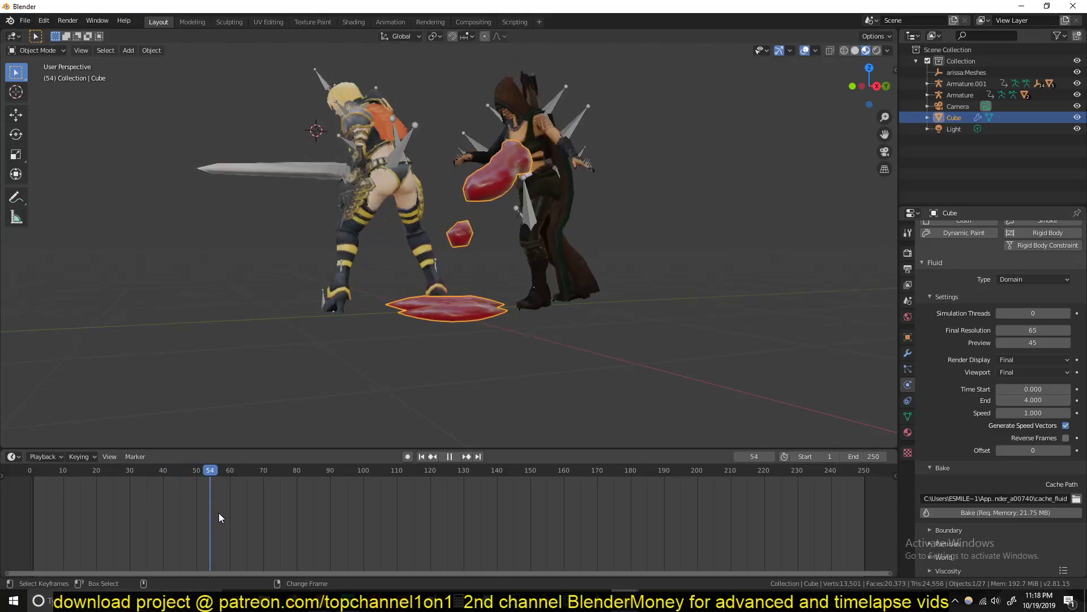
{"action": "key", "text": "space"}
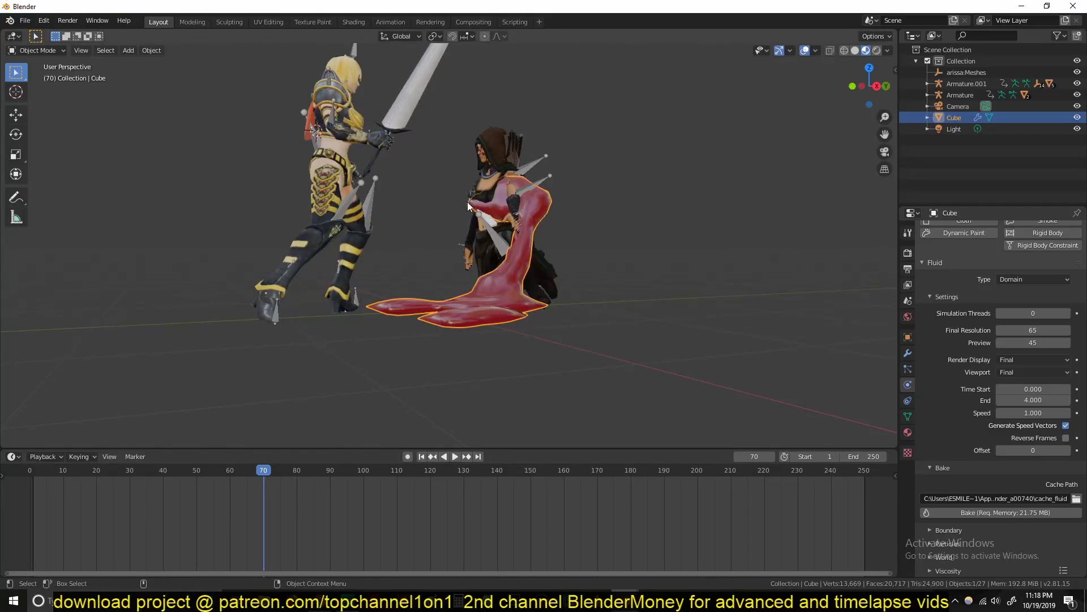
{"action": "left_click", "coordinate": [481, 180]}
{"action": "middle_click_drag", "start_coordinate": [479, 255], "coordinate": [410, 300], "text": "shift"}
{"action": "scroll", "coordinate": [438, 335], "scroll_direction": "up", "scroll_amount": 4}
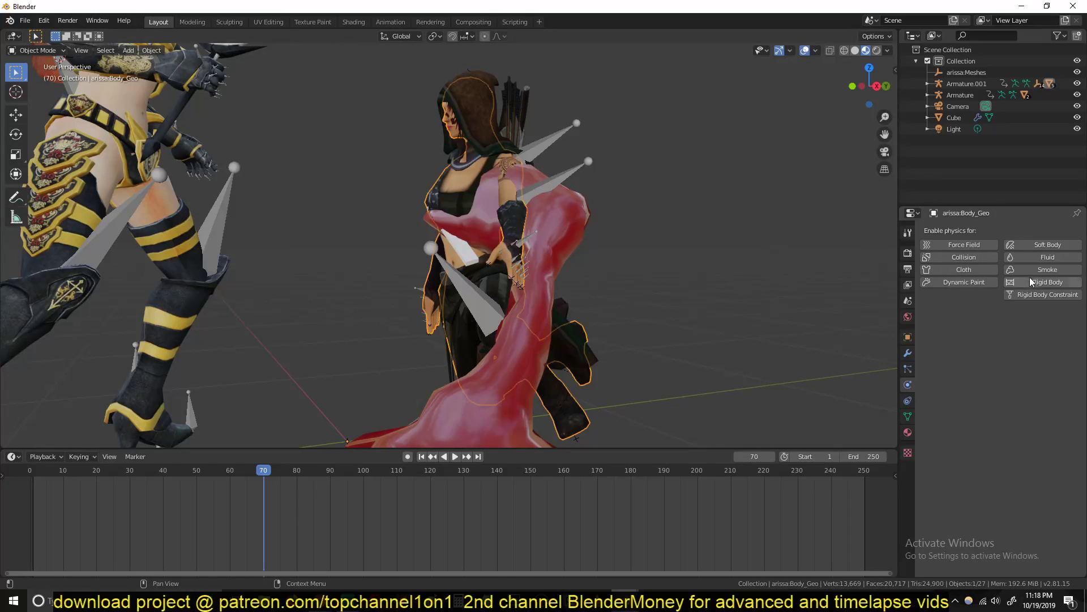
Add Fluid physics to arissa:Body_Geo with Type set to Obstacle.
{"action": "left_click", "coordinate": [1038, 258]}
{"action": "left_click", "coordinate": [1034, 327]}
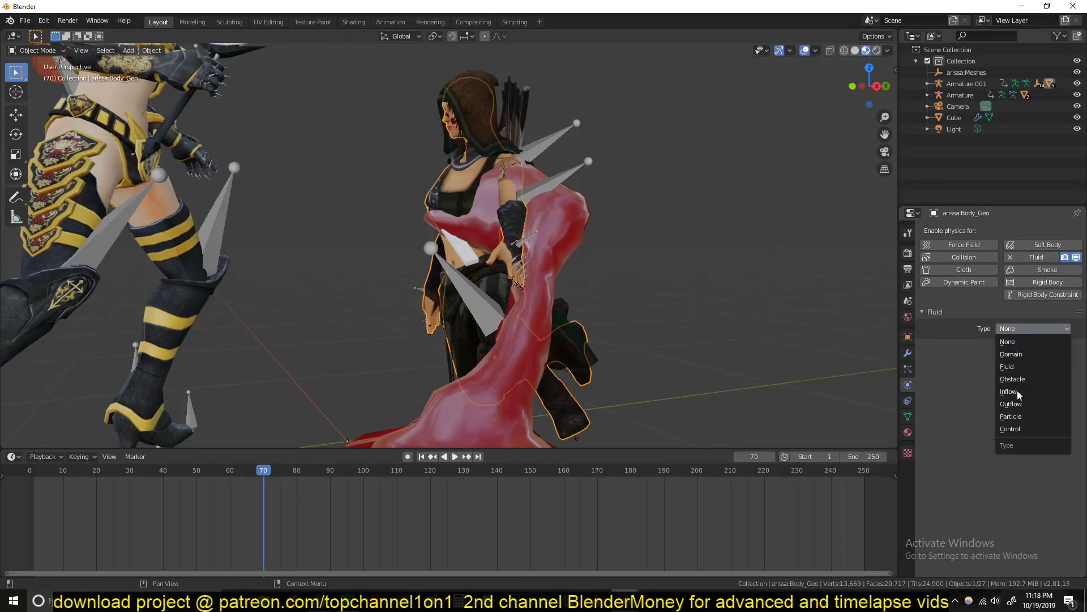
{"action": "left_click", "coordinate": [1025, 379]}
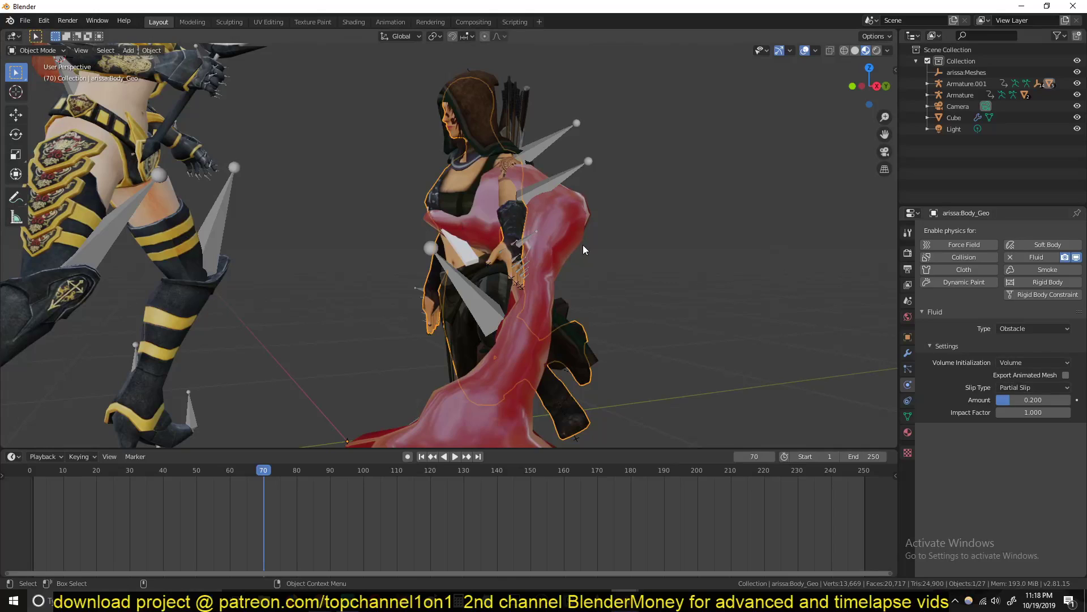
Reselect the arissa:Body_Geo mesh and enable Export Animated Mesh on its obstacle.
{"action": "left_click", "coordinate": [570, 226]}
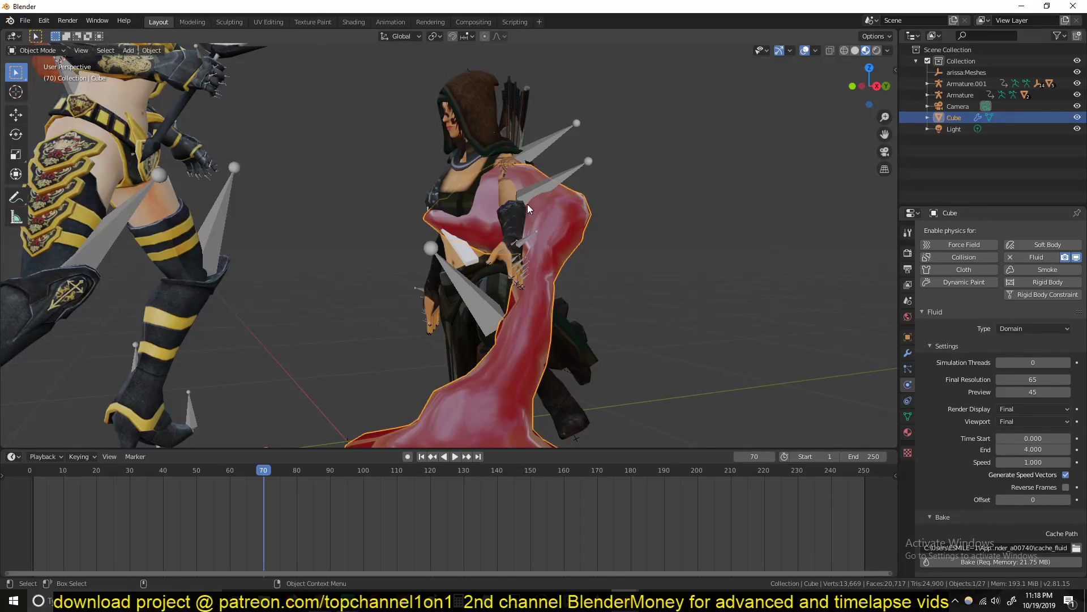
{"action": "left_click", "coordinate": [446, 185]}
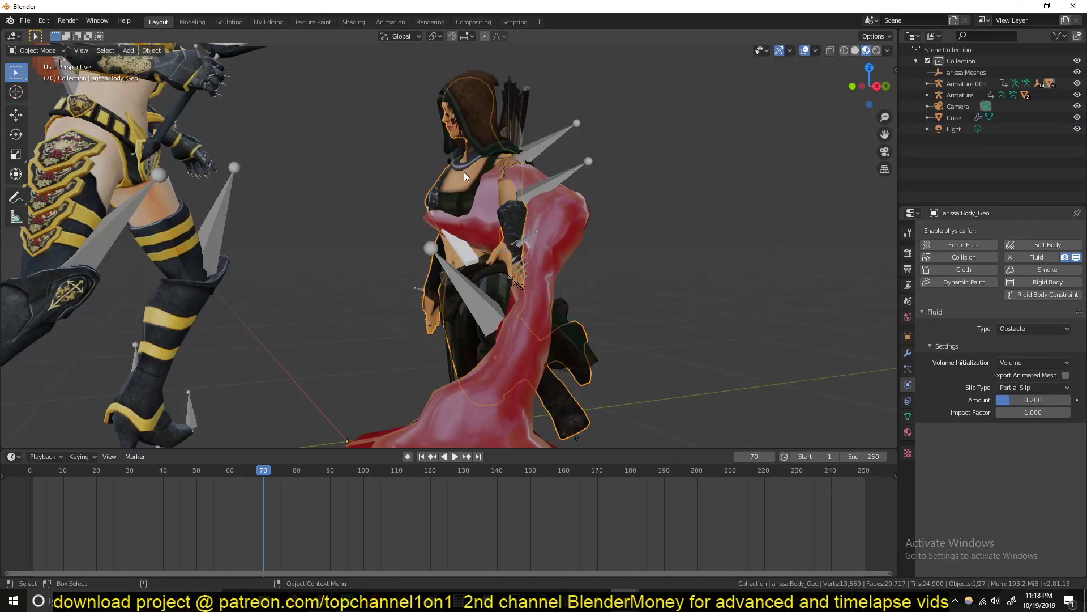
{"action": "left_click", "coordinate": [563, 147]}
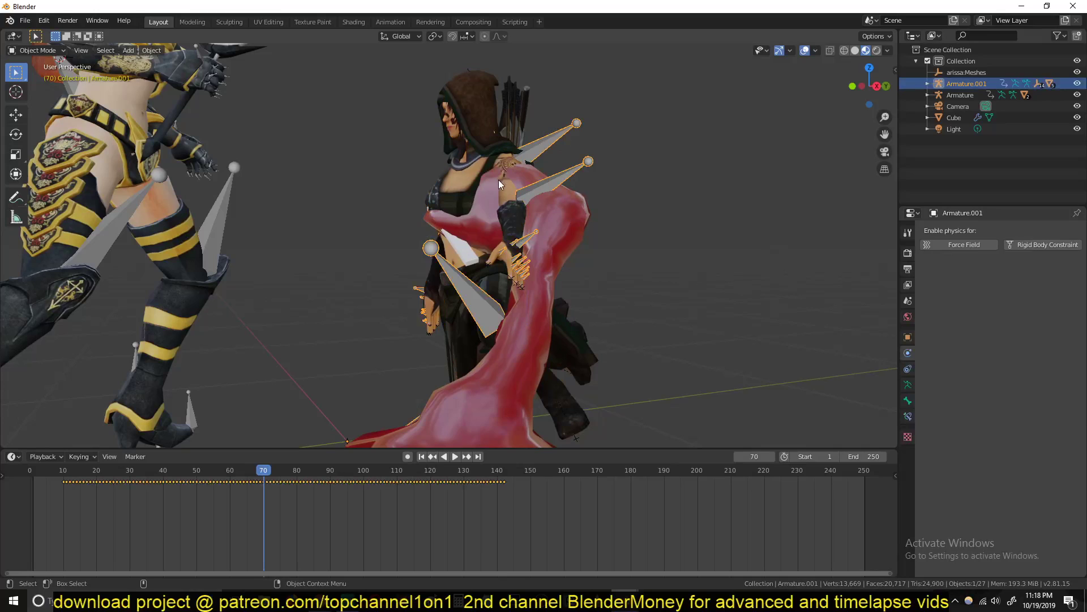
{"action": "left_click", "coordinate": [465, 198]}
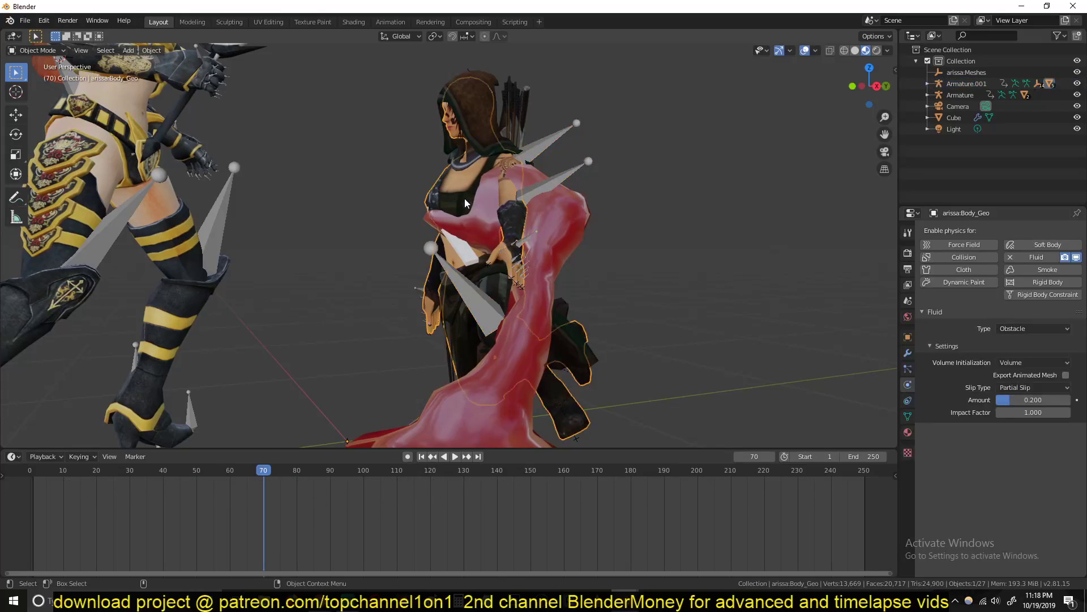
{"action": "left_click", "coordinate": [1066, 376]}
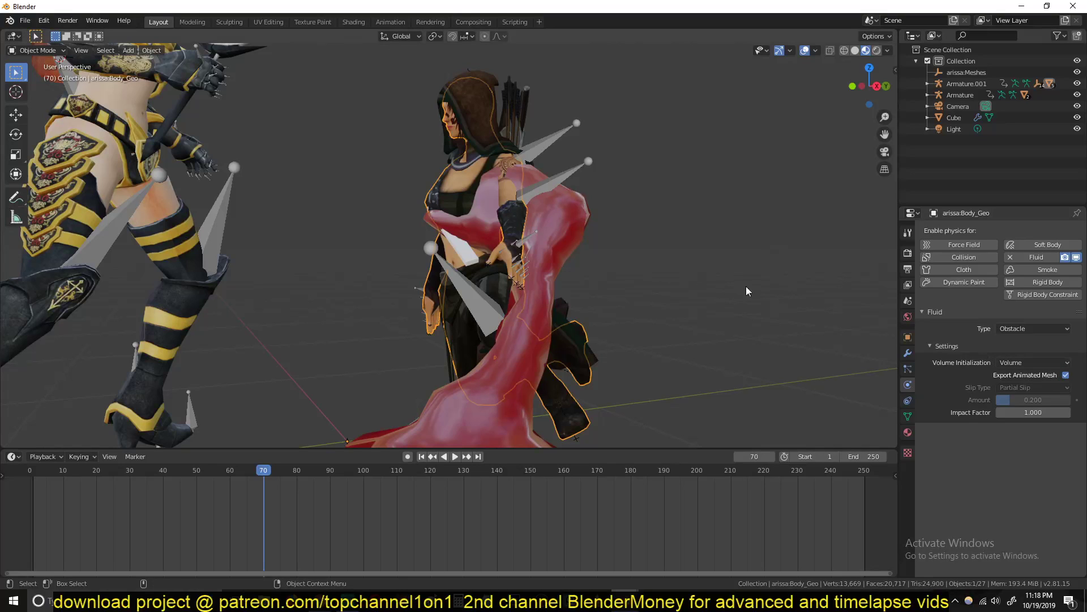
{"action": "scroll", "coordinate": [456, 167], "scroll_direction": "up", "scroll_amount": 3}
{"action": "scroll", "coordinate": [456, 167], "scroll_direction": "down", "scroll_amount": 6}
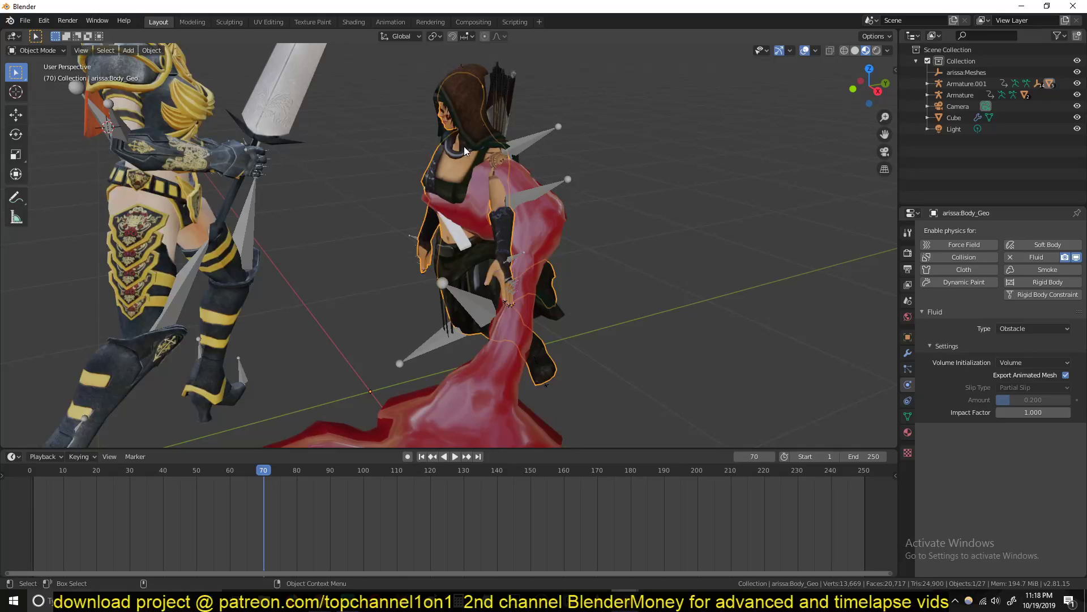
Turn off animated mesh export and remove fluid physics from the arissa:Body_Geo character.
{"action": "left_click", "coordinate": [1065, 376]}
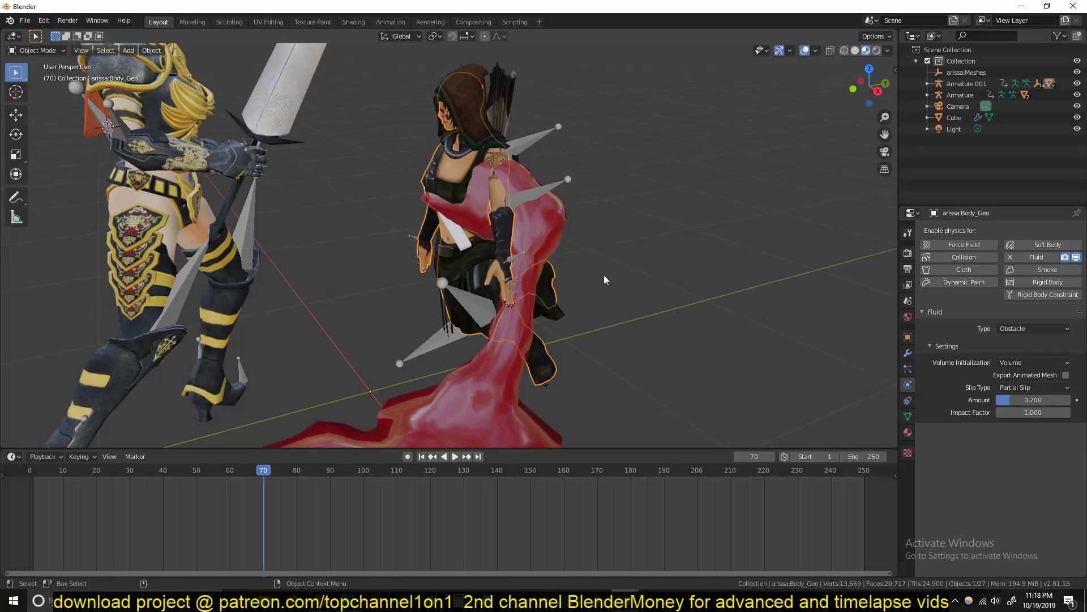
{"action": "left_click", "coordinate": [506, 199]}
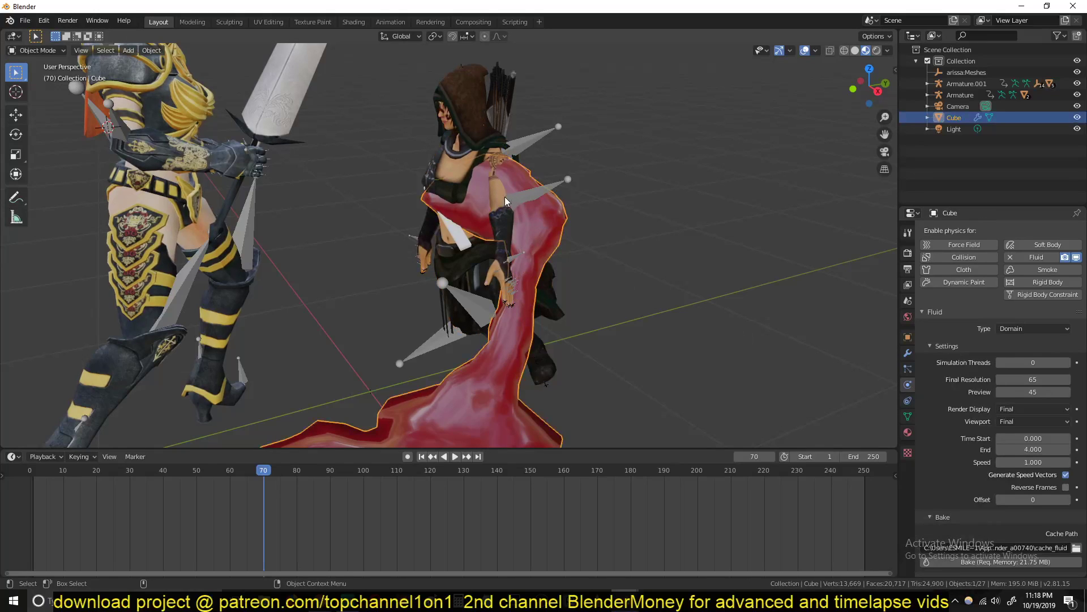
{"action": "left_click", "coordinate": [465, 178]}
{"action": "left_click", "coordinate": [519, 215]}
{"action": "left_click", "coordinate": [460, 188]}
{"action": "left_click", "coordinate": [440, 181]}
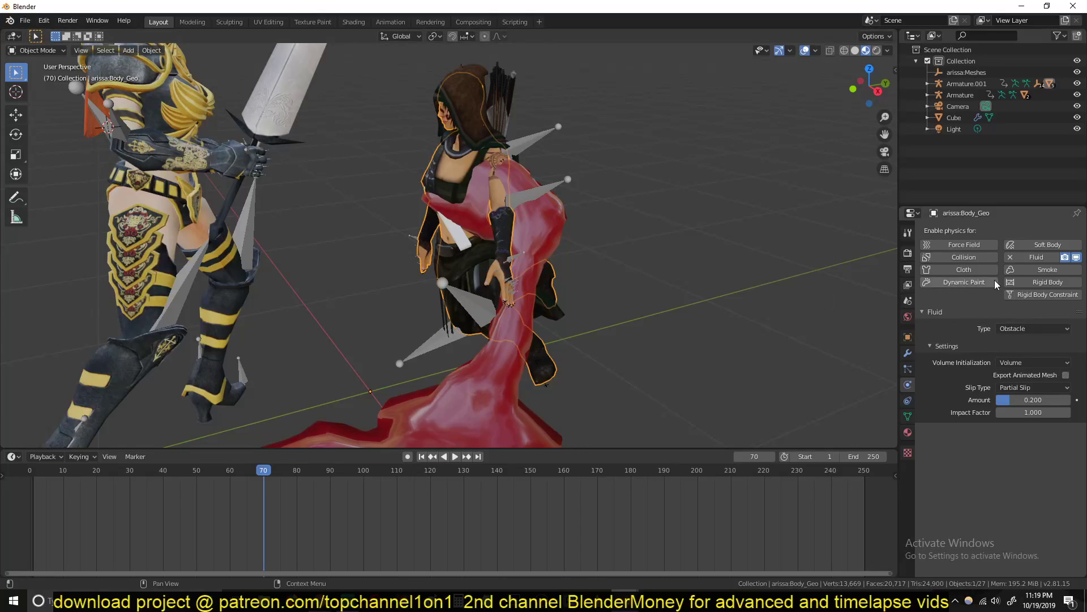
{"action": "left_click", "coordinate": [1019, 262]}
{"action": "left_click", "coordinate": [1017, 261]}
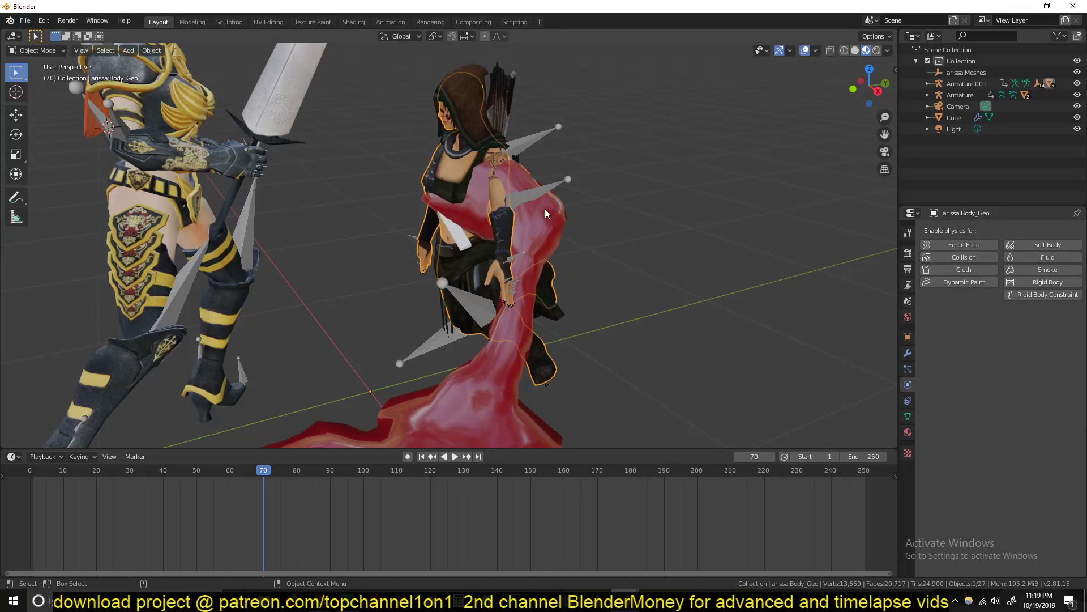
Orbit around the characters and scrub through frames 70 to 100 to inspect the splash.
{"action": "scroll", "coordinate": [546, 221], "scroll_direction": "down", "scroll_amount": 4}
{"action": "middle_click_drag", "start_coordinate": [468, 219], "coordinate": [430, 220]}
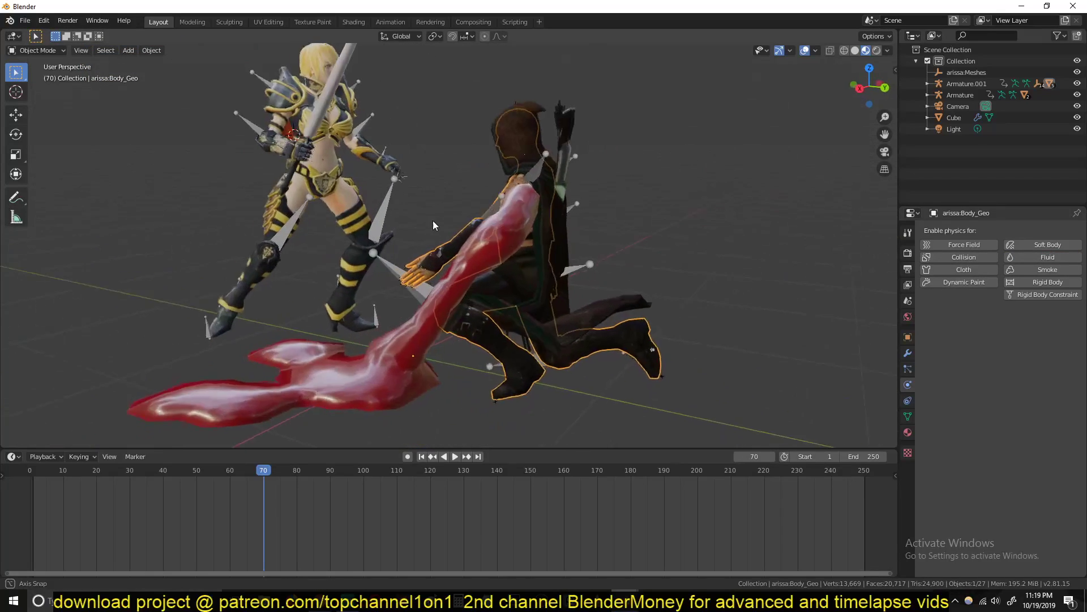
{"action": "scroll", "coordinate": [525, 231], "scroll_direction": "up", "scroll_amount": 5}
{"action": "middle_click_drag", "start_coordinate": [524, 231], "coordinate": [453, 331]}
{"action": "scroll", "coordinate": [510, 274], "scroll_direction": "down", "scroll_amount": 5}
{"action": "left_click_drag", "start_coordinate": [277, 519], "coordinate": [143, 515]}
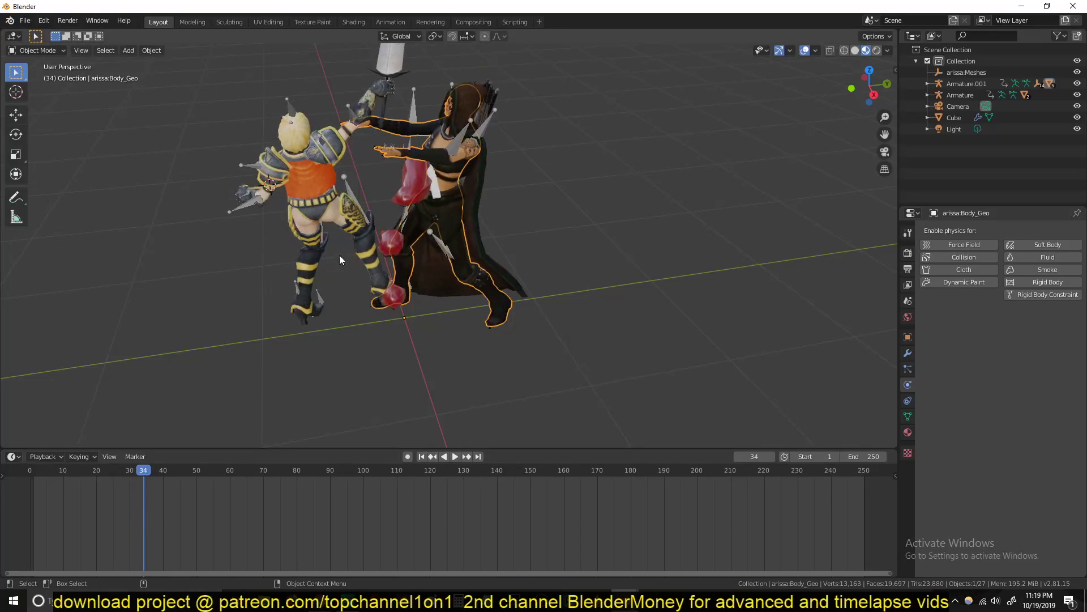
Select Cube.001, stop at frame 32 and untick its Flow checkbox.
{"action": "left_click", "coordinate": [433, 189]}
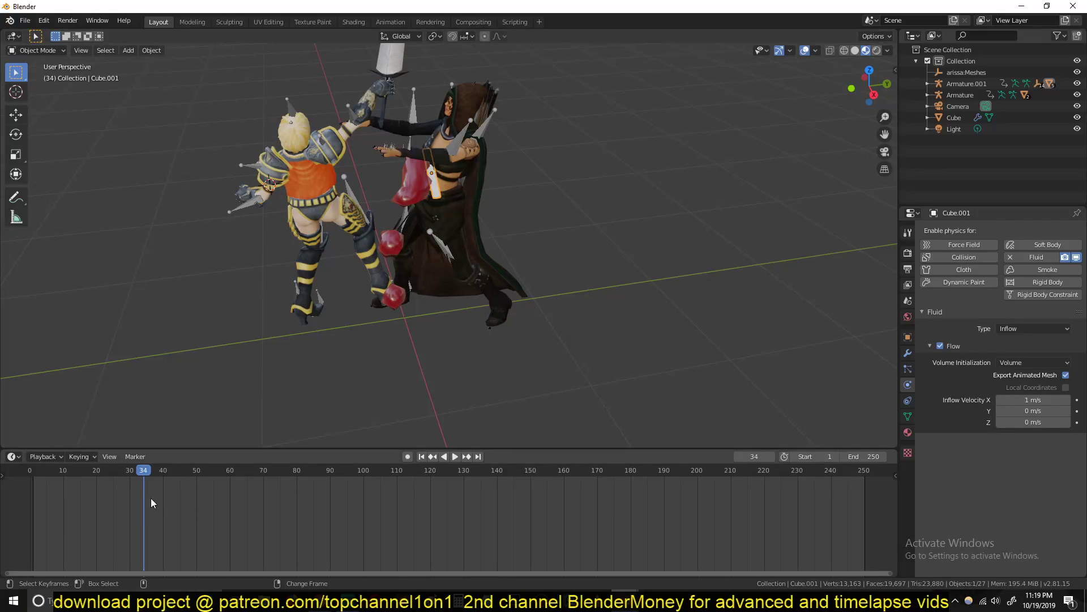
{"action": "key", "text": "space"}
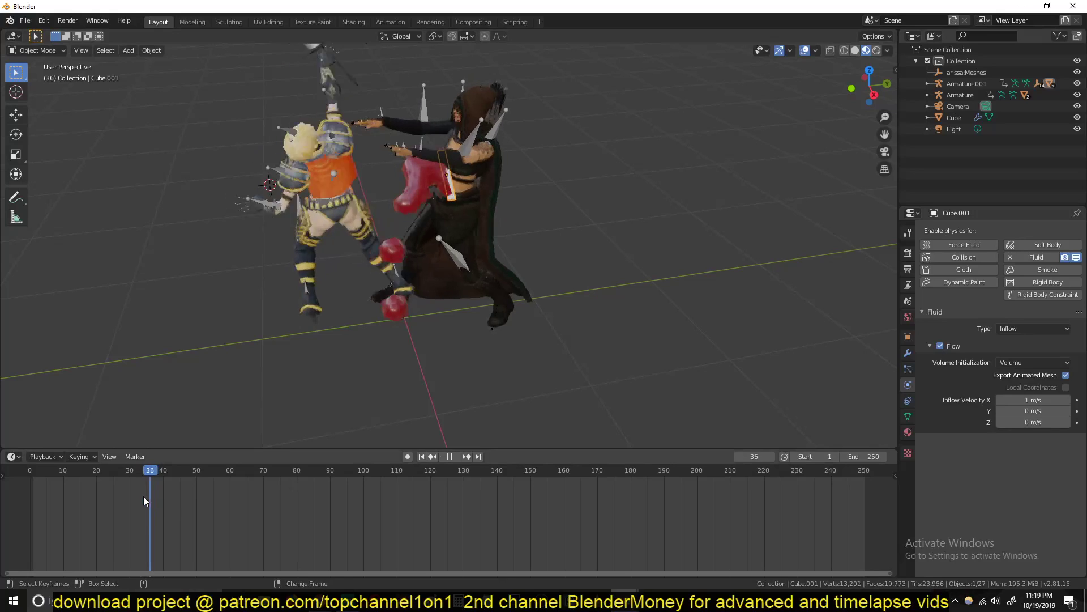
{"action": "left_click", "coordinate": [132, 492]}
{"action": "key", "text": "space"}
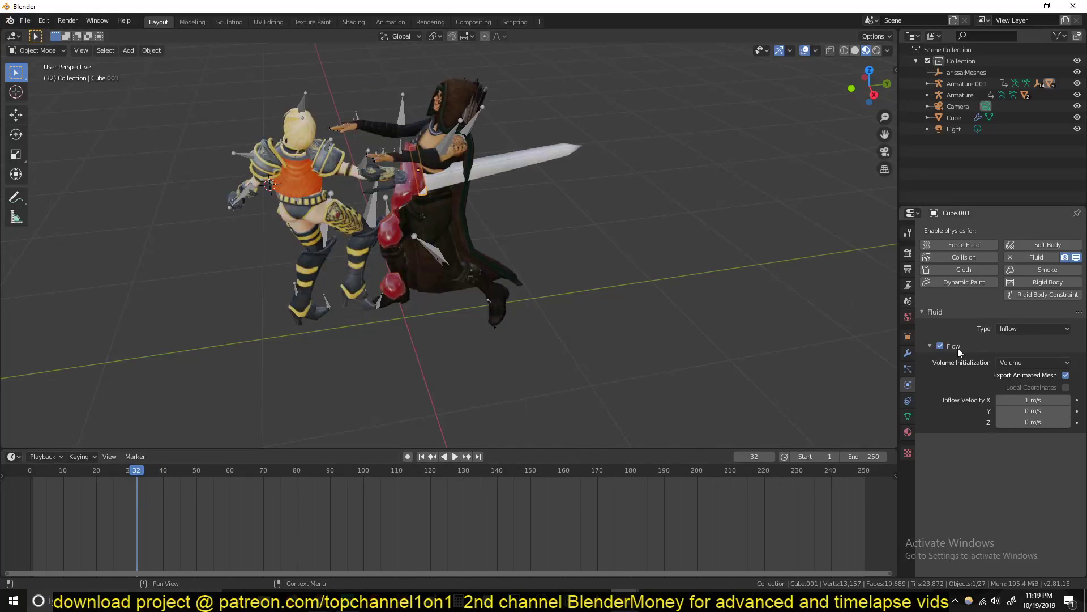
{"action": "left_click", "coordinate": [943, 345]}
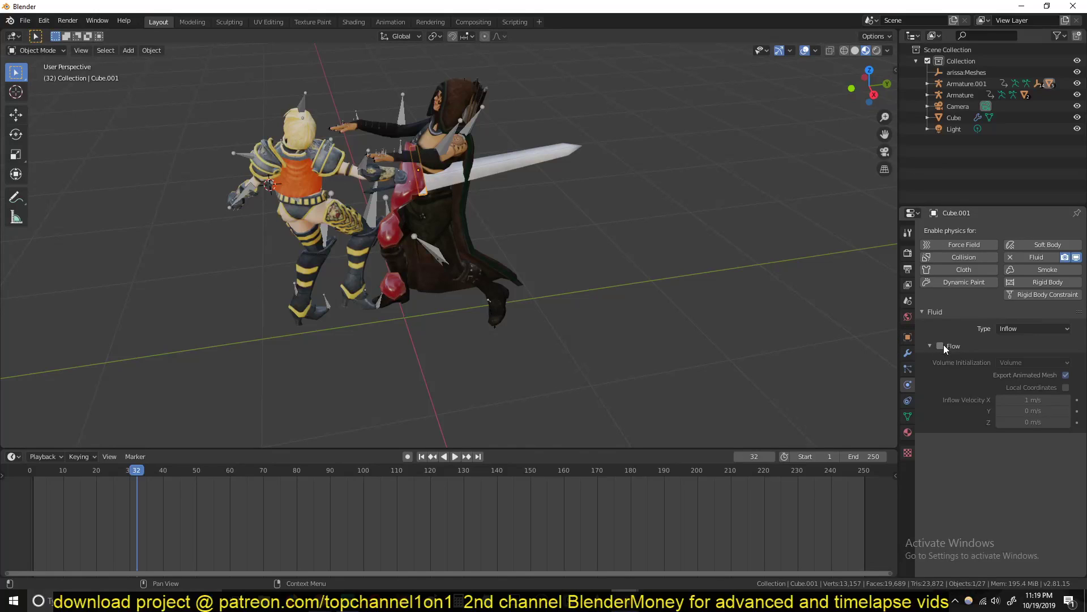
Keyframe Flow off at frame 32 and back on at frame 33.
{"action": "key", "text": "i"}
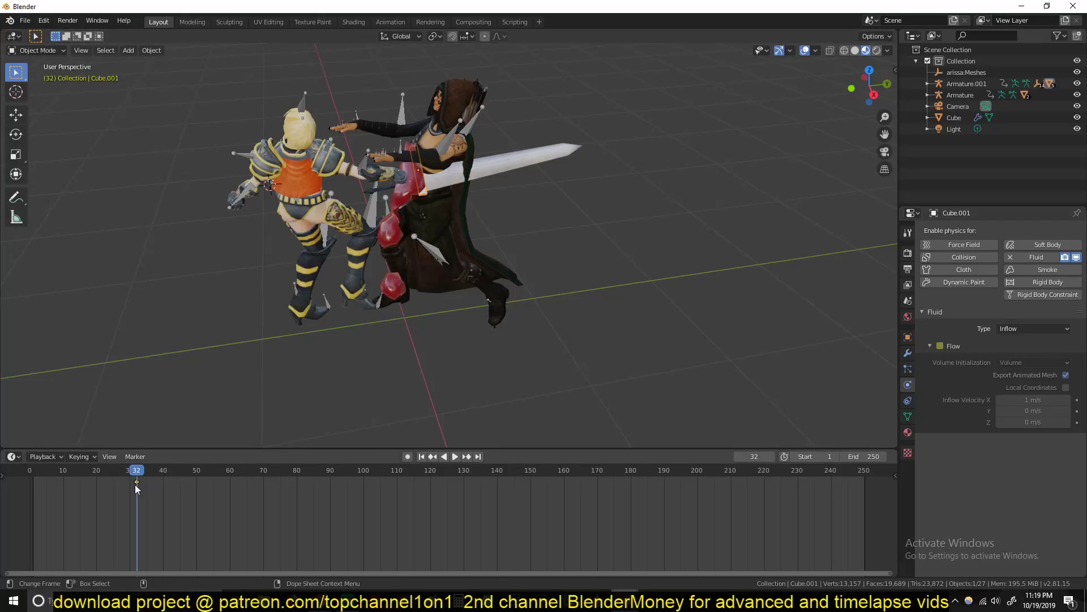
{"action": "key", "text": "Right"}
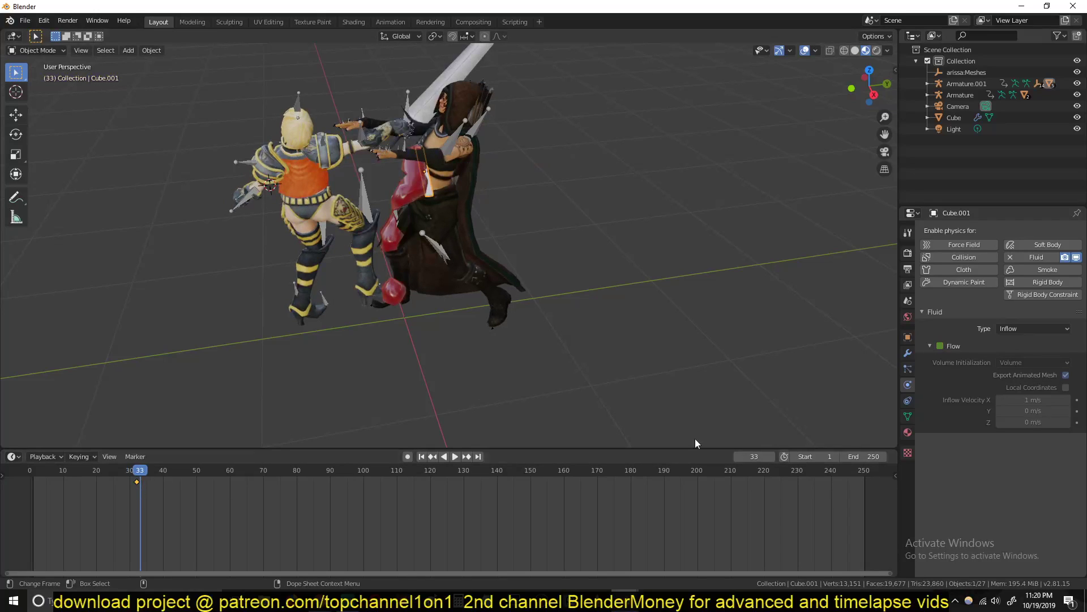
{"action": "left_click", "coordinate": [940, 345]}
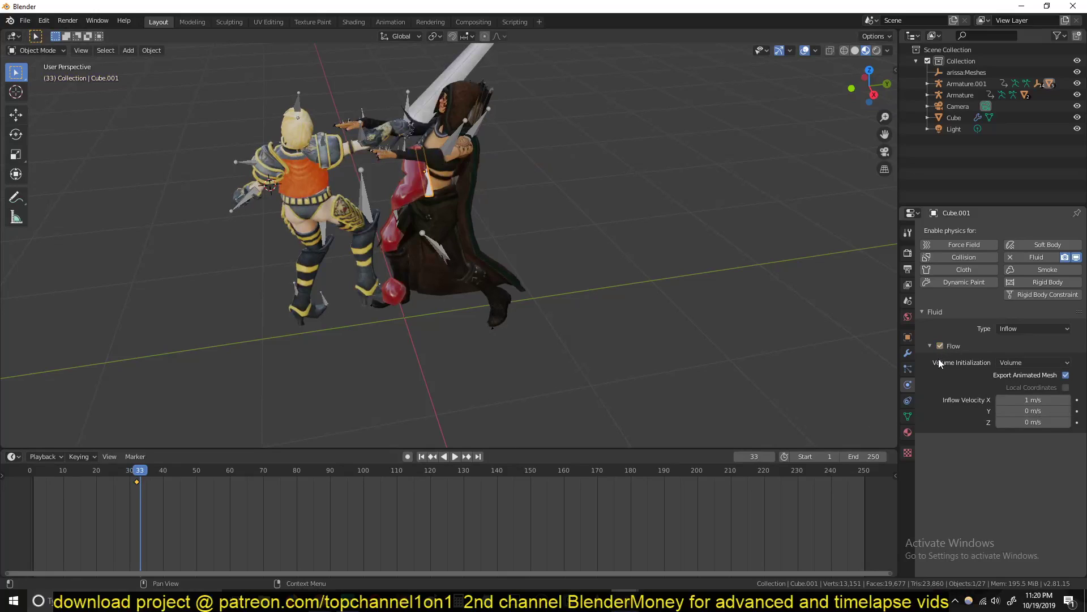
{"action": "key", "text": "i"}
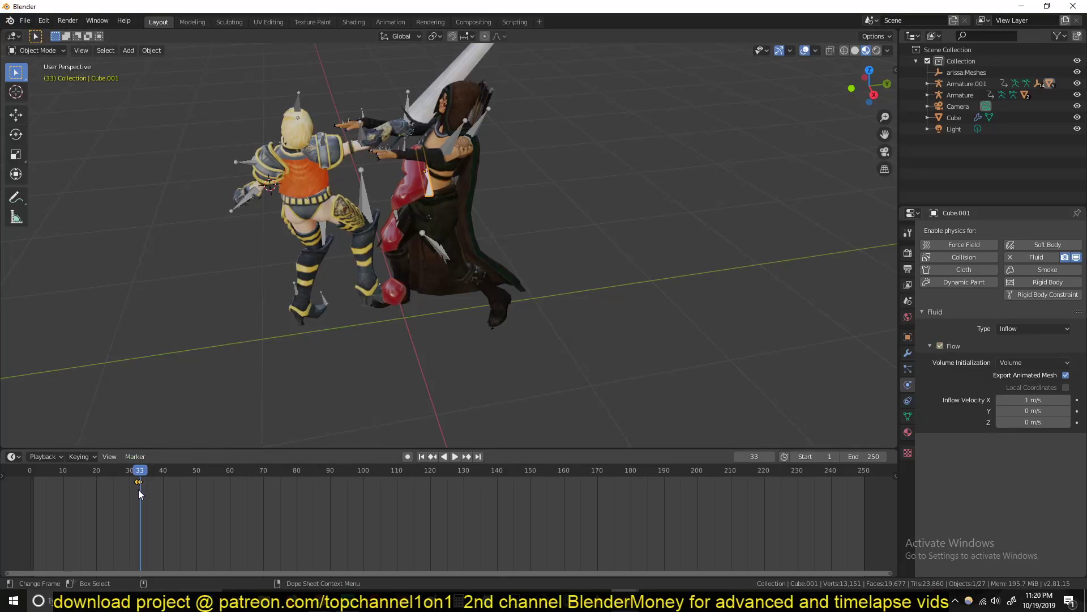
Move to frame 150 and keyframe Flow still on there.
{"action": "key", "text": "shift+ctrl+space"}
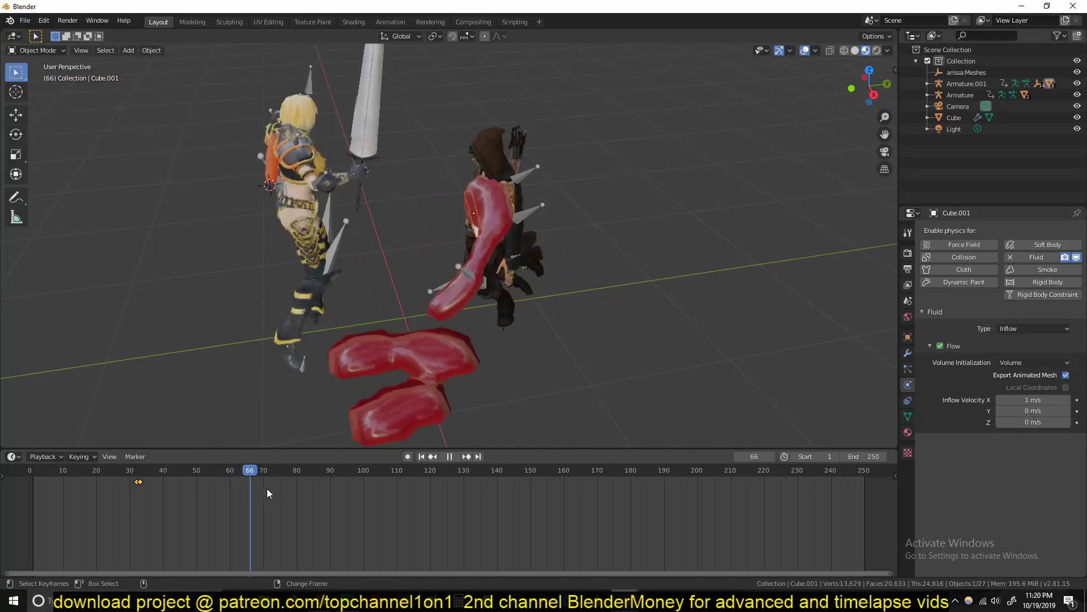
{"action": "right_click_drag", "start_coordinate": [451, 488], "coordinate": [560, 488]}
{"action": "left_click_drag", "start_coordinate": [559, 487], "coordinate": [531, 488]}
{"action": "key", "text": "space"}
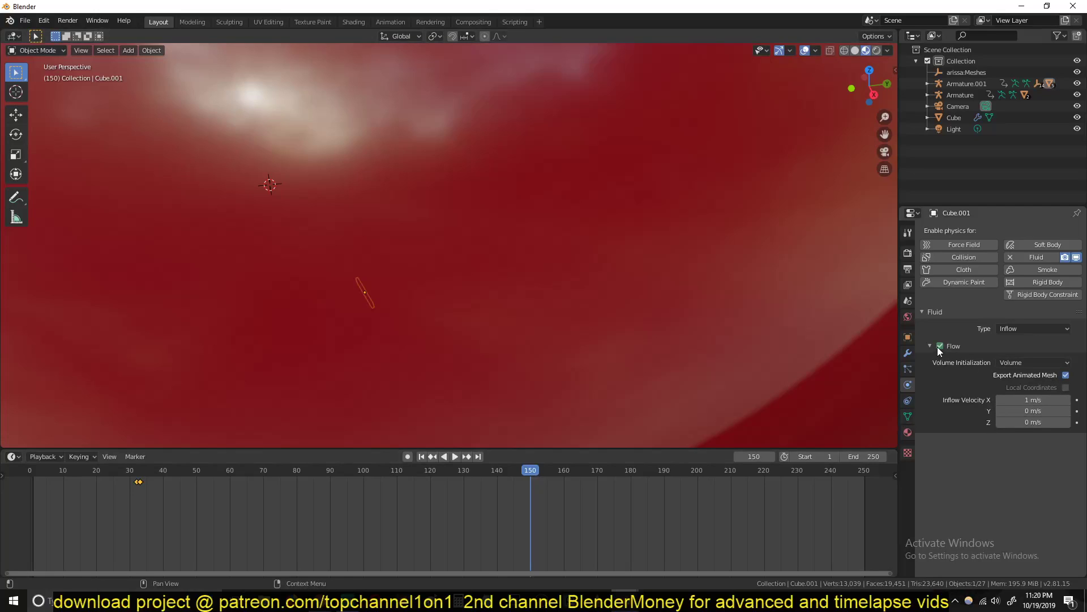
{"action": "key", "text": "i"}
Keyframe Flow off at frame 151, then play to frame 213 and return to frame 21.
{"action": "key", "text": "Right"}
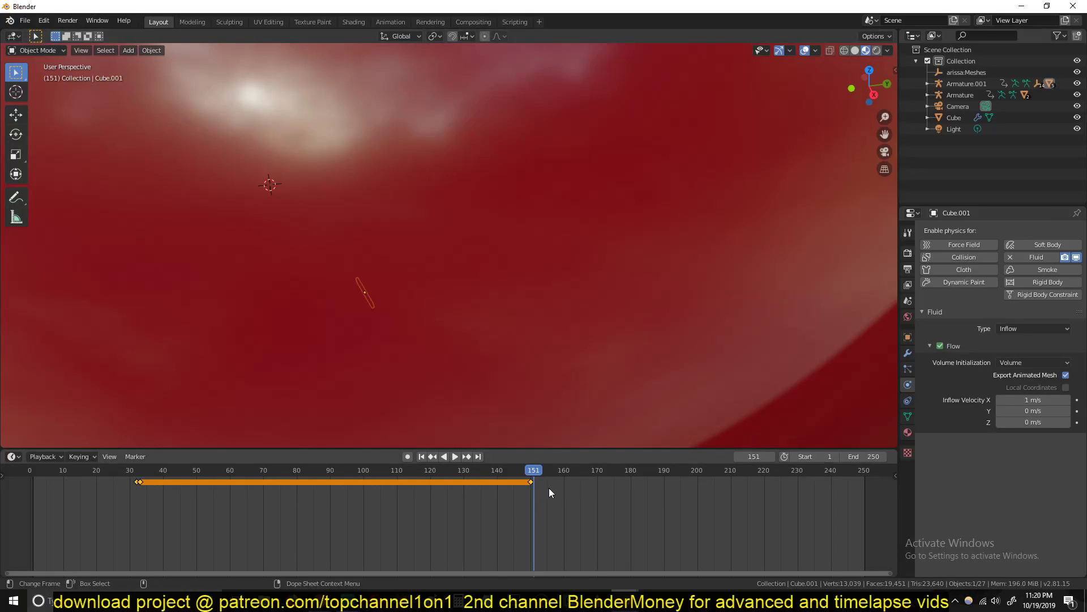
{"action": "left_click", "coordinate": [139, 505]}
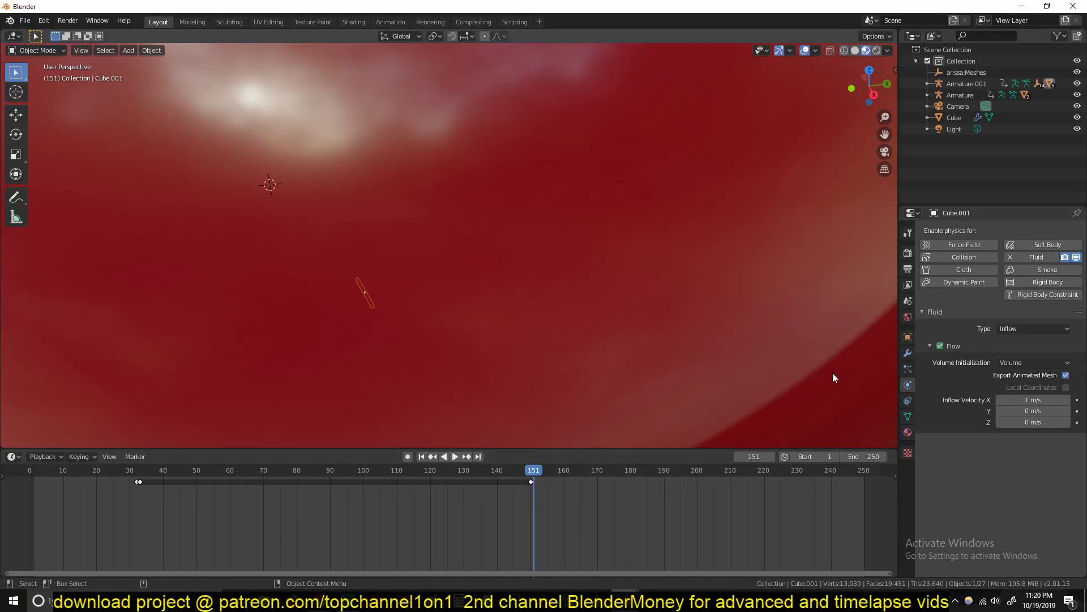
{"action": "left_click", "coordinate": [941, 345]}
{"action": "key", "text": "i"}
{"action": "key", "text": "space"}
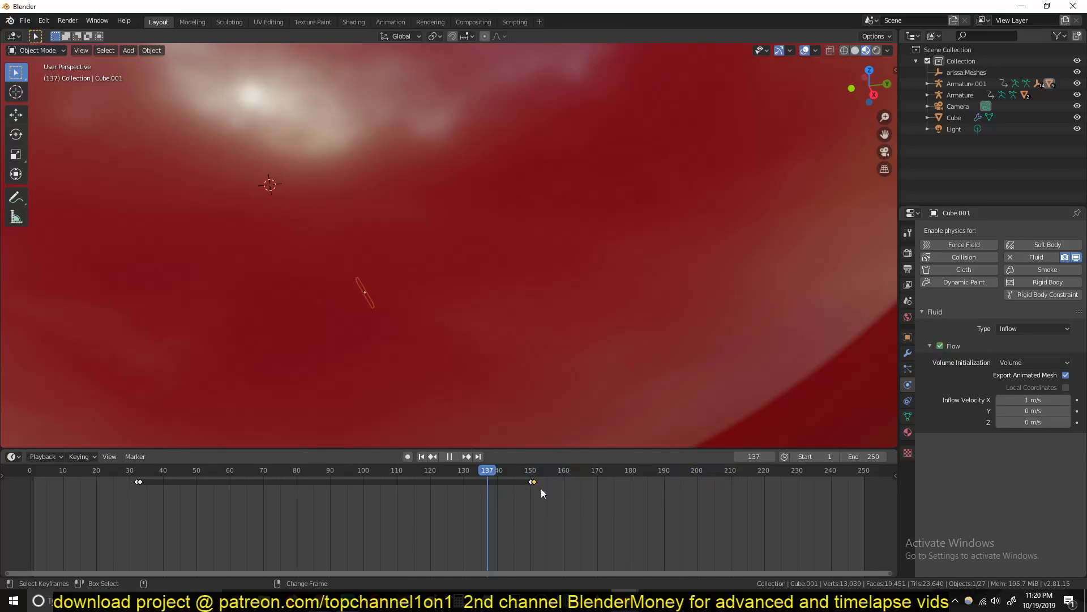
{"action": "right_click_drag", "start_coordinate": [559, 481], "coordinate": [740, 476], "text": "shift"}
{"action": "key", "text": "space"}
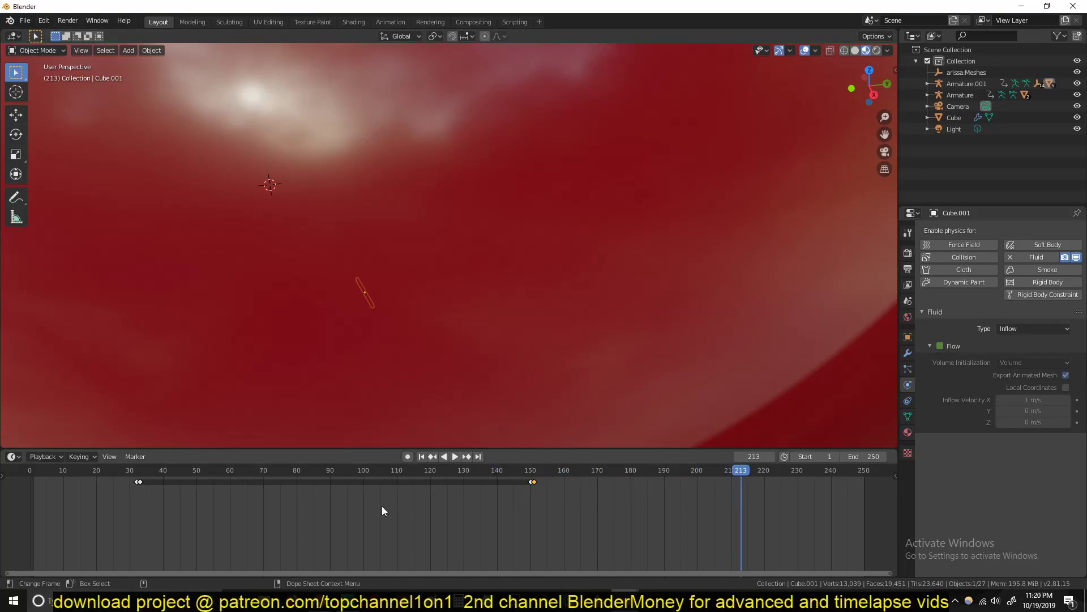
{"action": "left_click", "coordinate": [101, 522]}
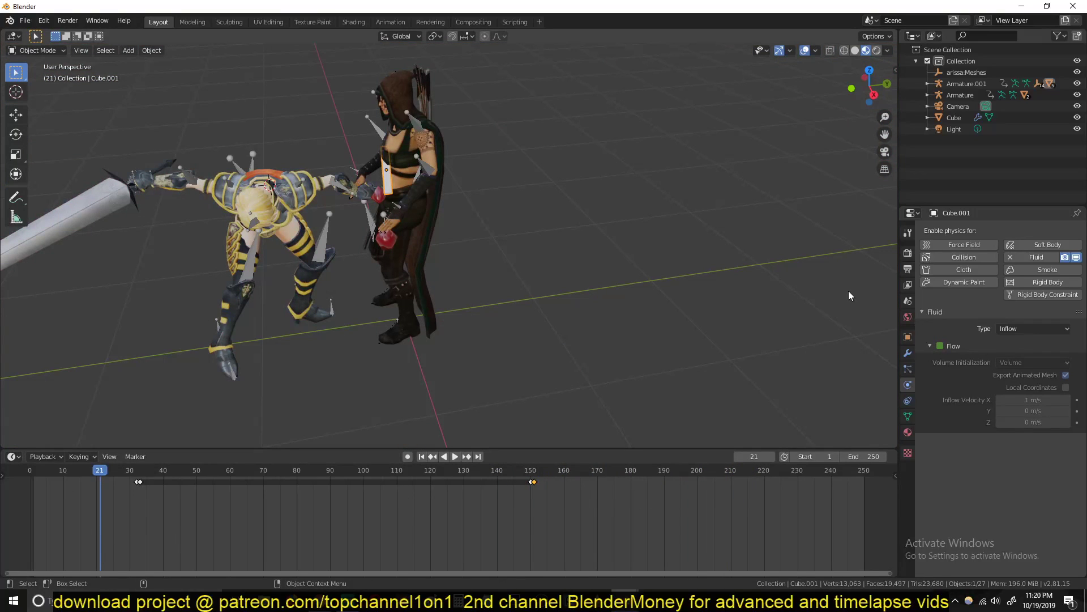
Select the Cube fluid domain and bake its fluid simulation.
{"action": "left_click", "coordinate": [392, 244]}
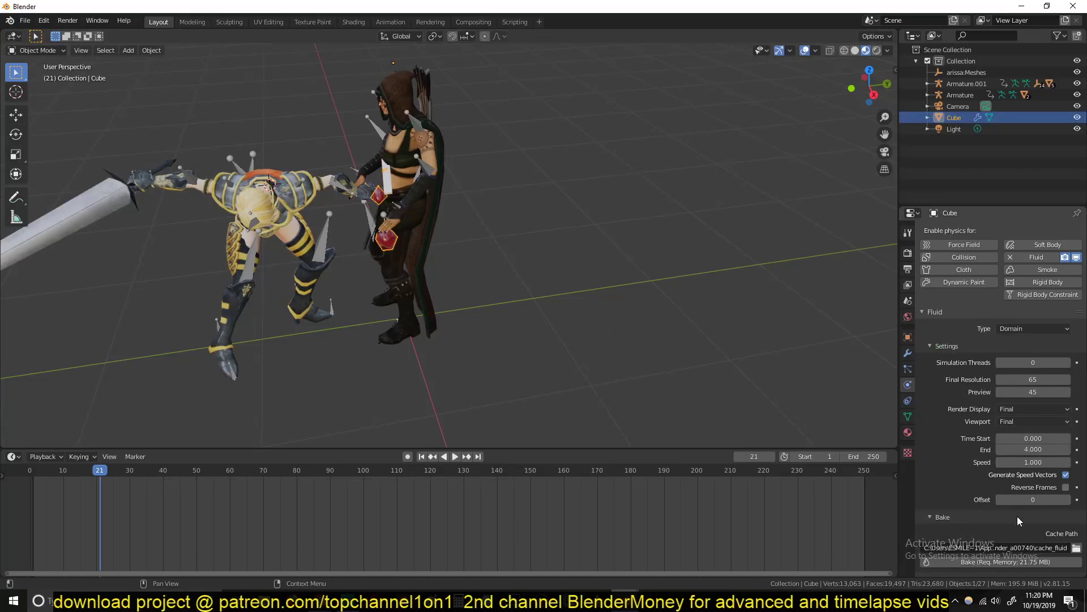
{"action": "scroll", "coordinate": [1019, 511], "scroll_direction": "down", "scroll_amount": 1}
{"action": "left_click", "coordinate": [1018, 542]}
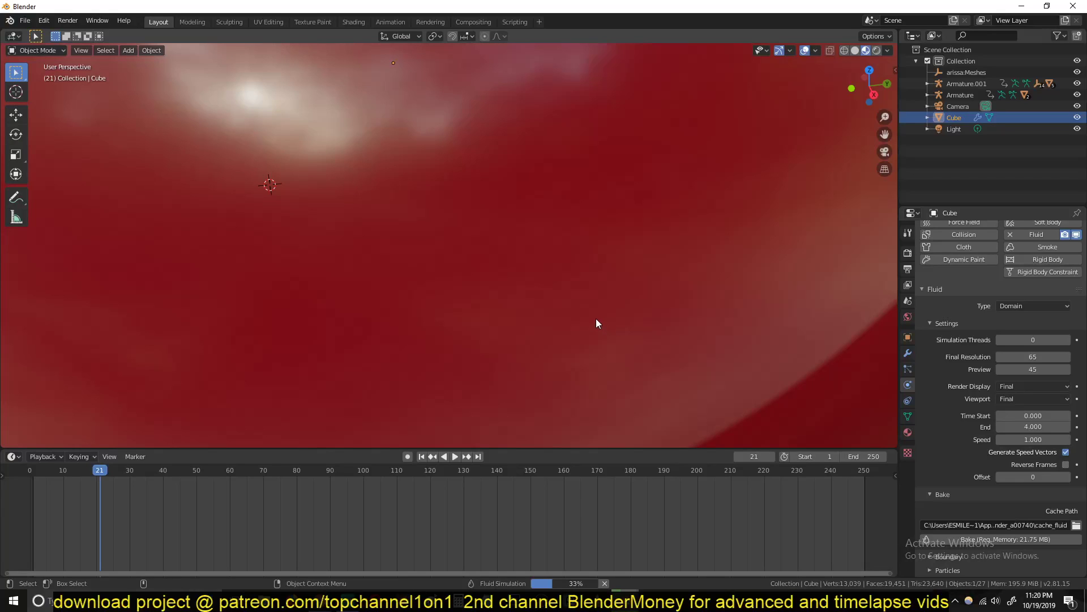
{"action": "scroll", "coordinate": [614, 330], "scroll_direction": "down", "scroll_amount": 8}
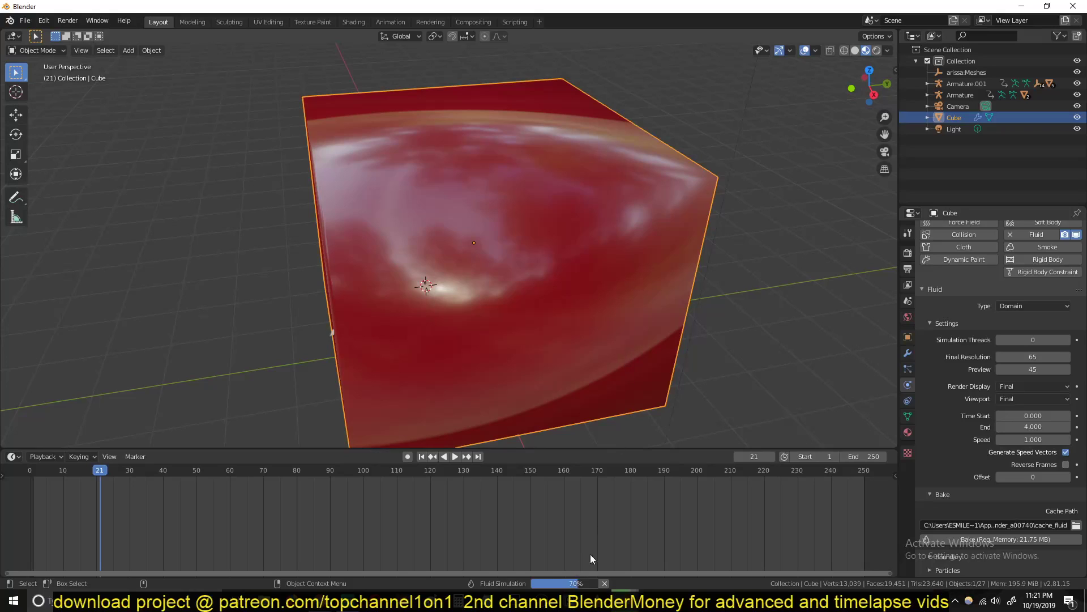
Play and scrub the baked animation, stopping at frame 31 to view the red Cube.
{"action": "key", "text": "Escape"}
{"action": "middle_click_drag", "start_coordinate": [627, 331], "coordinate": [616, 303]}
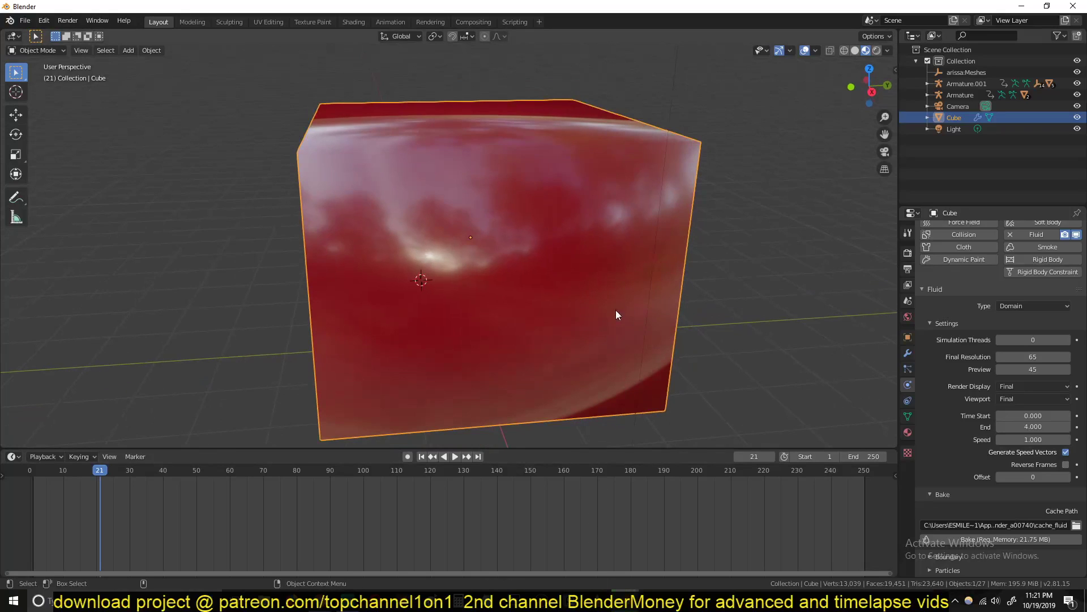
{"action": "key", "text": "space"}
{"action": "right_click_drag", "start_coordinate": [195, 517], "coordinate": [667, 518]}
{"action": "right_click_drag", "start_coordinate": [376, 503], "coordinate": [333, 506]}
{"action": "right_click", "coordinate": [733, 516]}
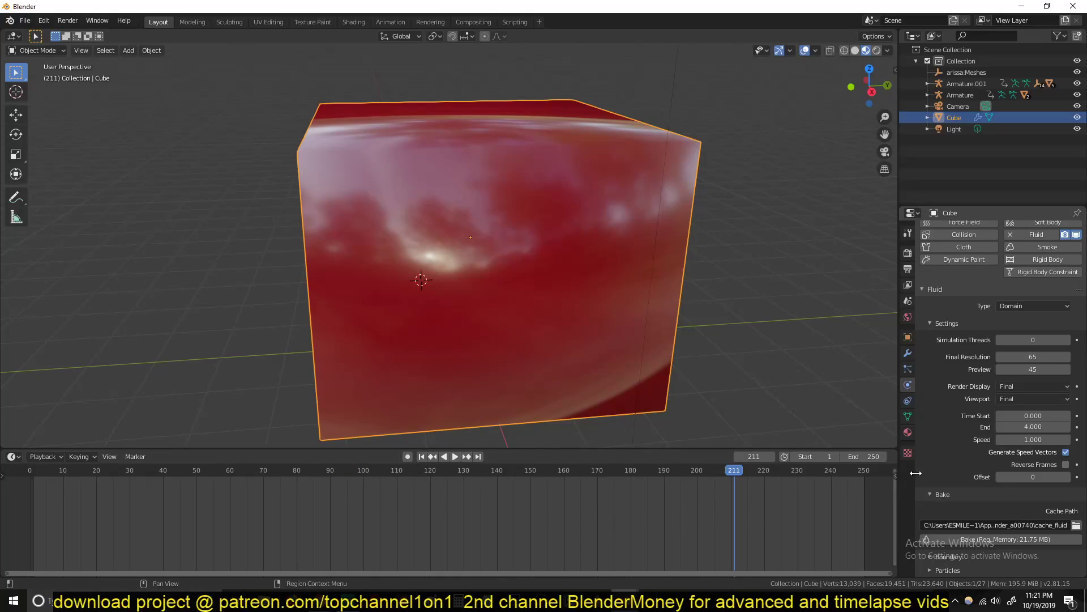
{"action": "left_click_drag", "start_coordinate": [43, 515], "coordinate": [104, 509]}
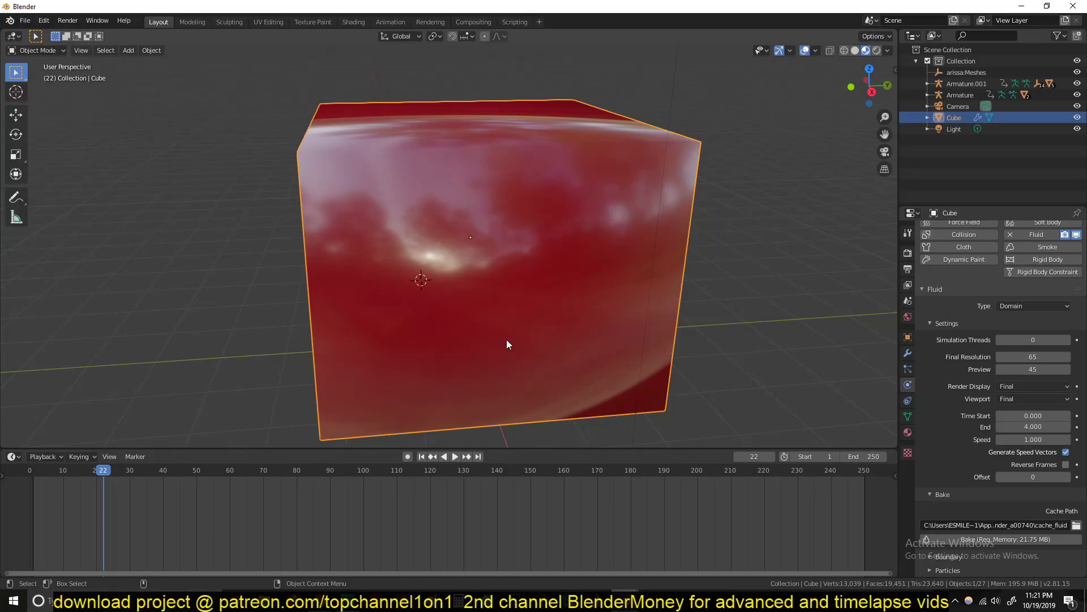
{"action": "key", "text": "space"}
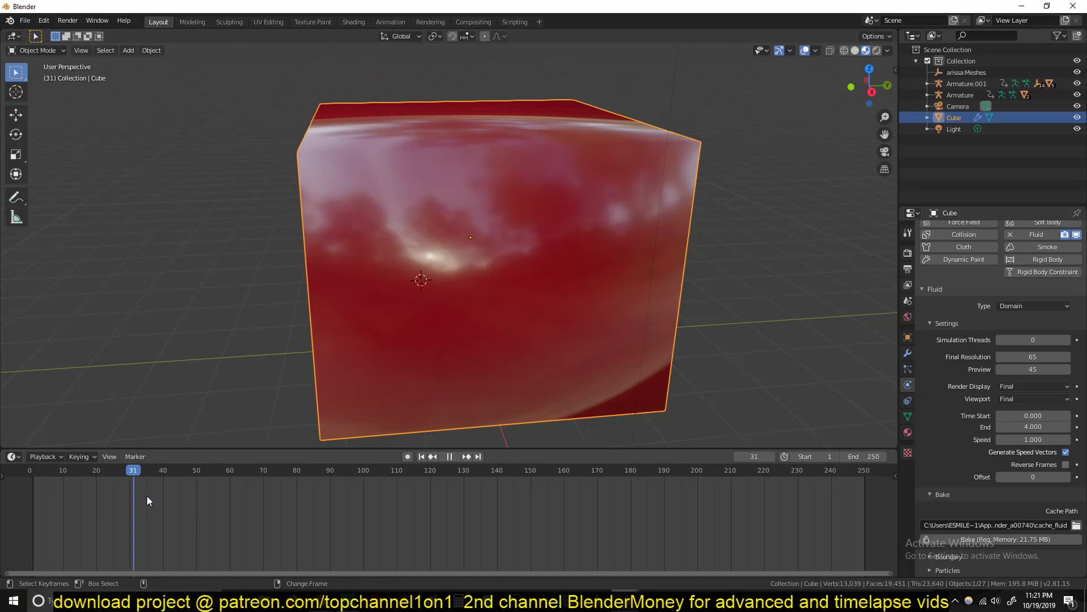
{"action": "right_click_drag", "start_coordinate": [161, 494], "coordinate": [134, 491]}
{"action": "key", "text": "space"}
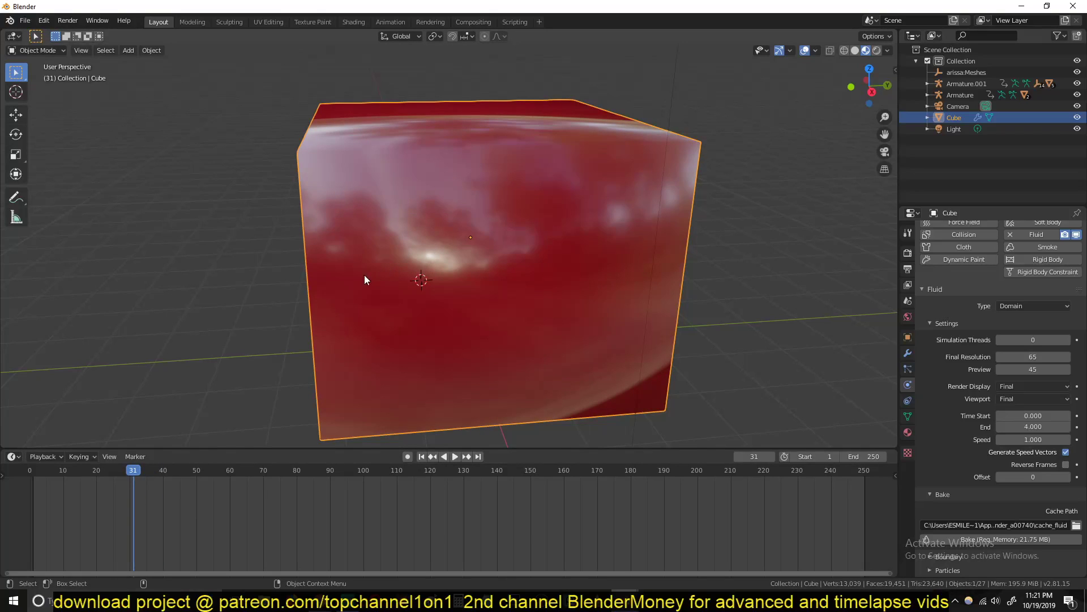
{"action": "middle_click_drag", "start_coordinate": [440, 306], "coordinate": [486, 276]}
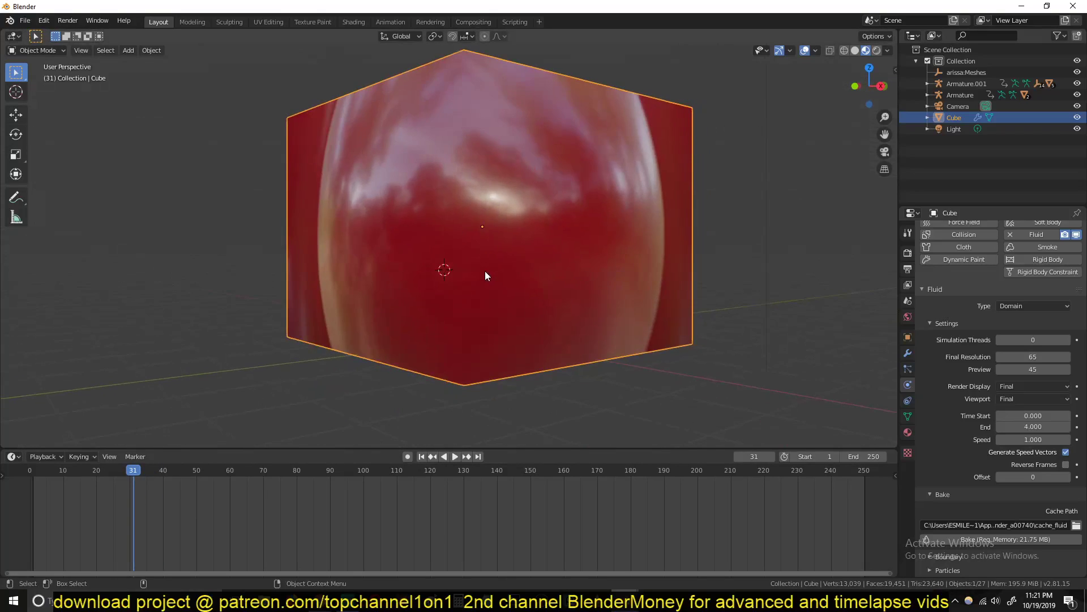
Scrub and play the timeline around frames 30–34, settling on frame 33.
{"action": "left_click", "coordinate": [138, 497]}
{"action": "key", "text": "space"}
{"action": "key", "text": "space"}
{"action": "scroll", "coordinate": [456, 349], "scroll_direction": "up", "scroll_amount": 8}
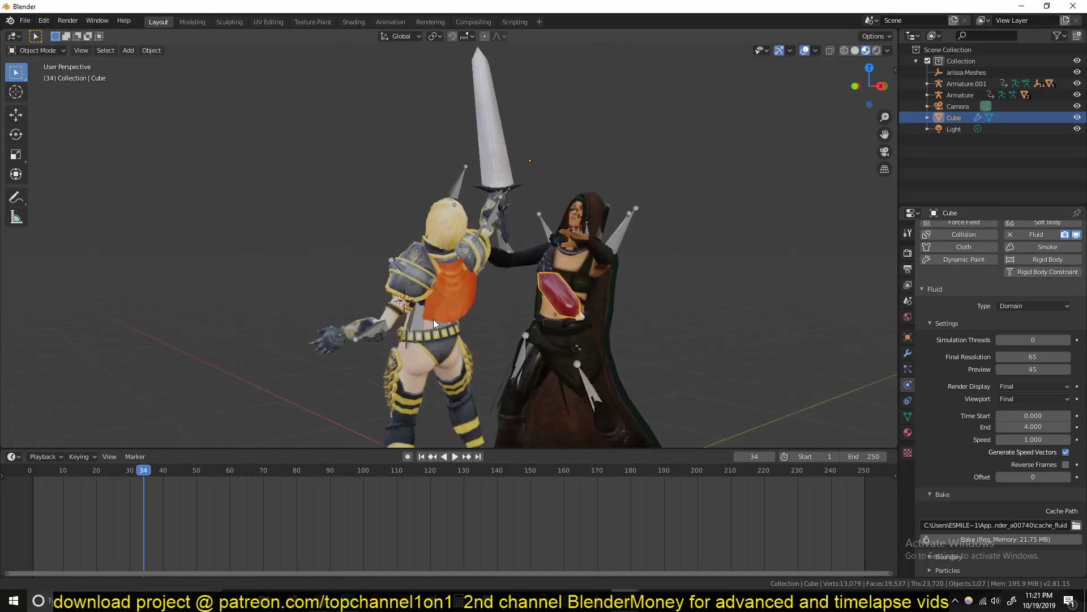
{"action": "left_click", "coordinate": [131, 508]}
{"action": "key", "text": "space"}
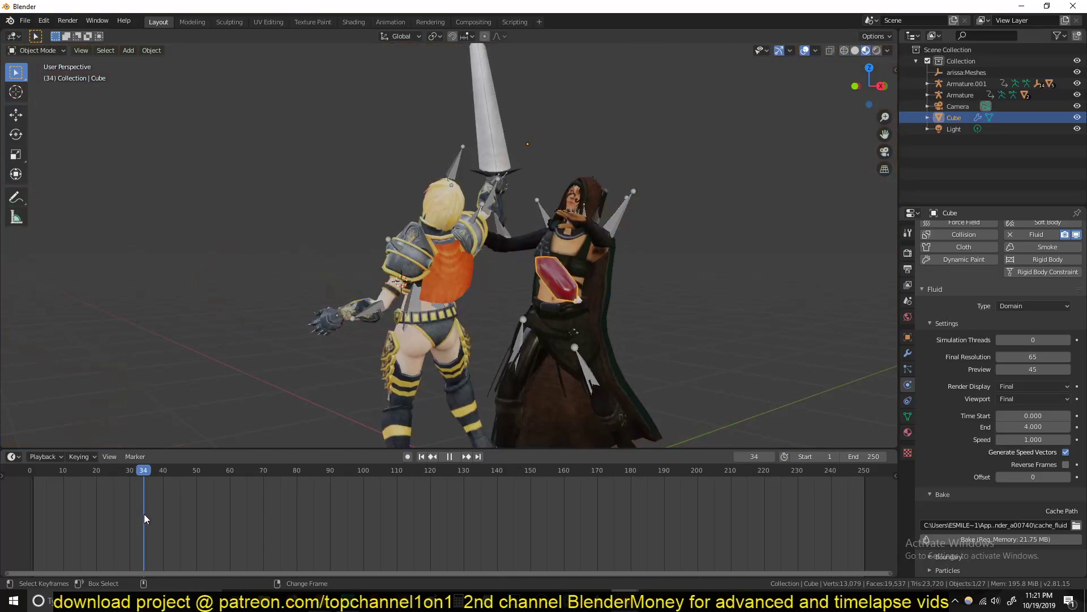
{"action": "key", "text": "space"}
{"action": "right_click_drag", "start_coordinate": [144, 515], "coordinate": [137, 513]}
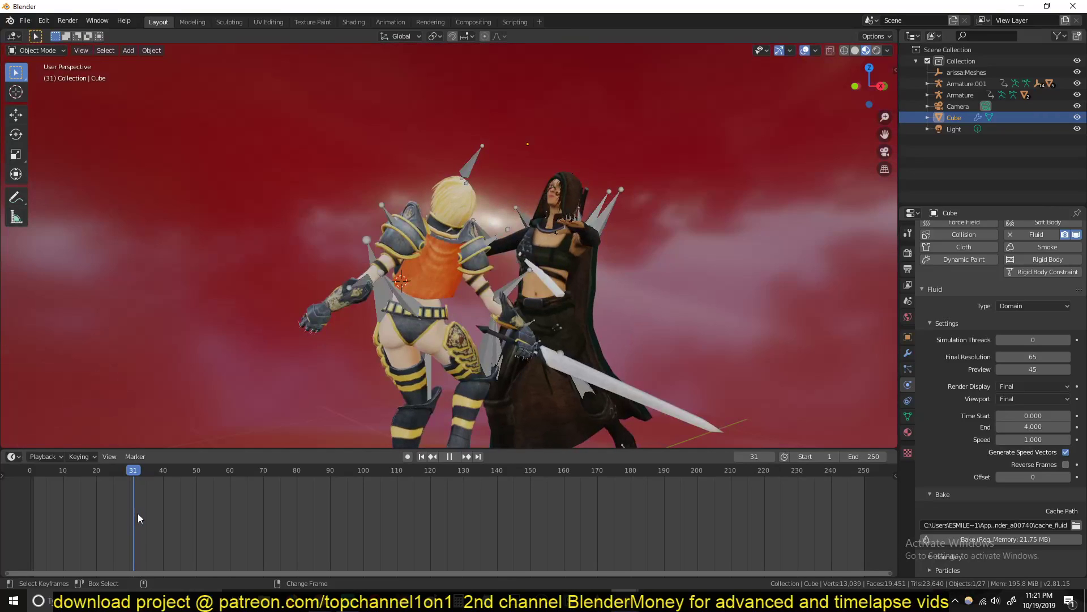
{"action": "left_click", "coordinate": [139, 514]}
{"action": "key", "text": "space"}
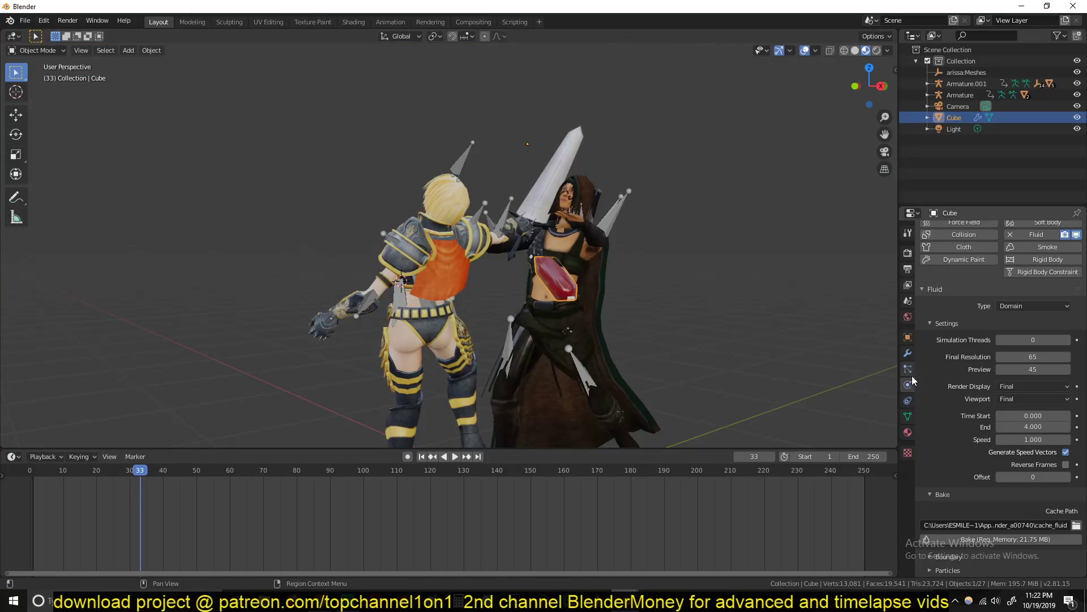
Keyframe the Cube visible at frame 33 and hidden in viewport and renders at frame 32.
{"action": "left_click", "coordinate": [904, 335]}
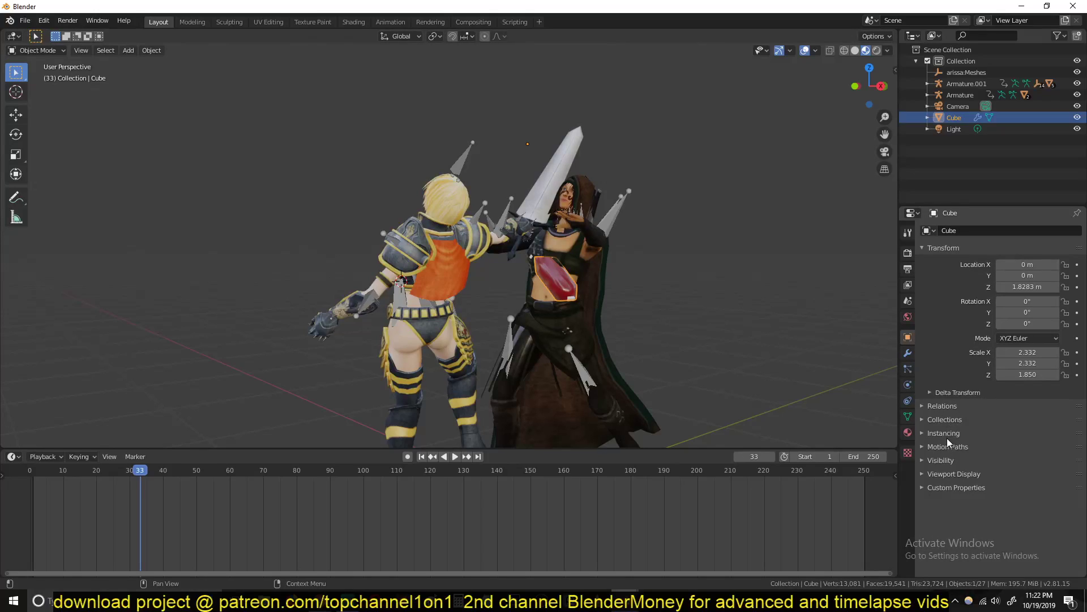
{"action": "left_click", "coordinate": [950, 460]}
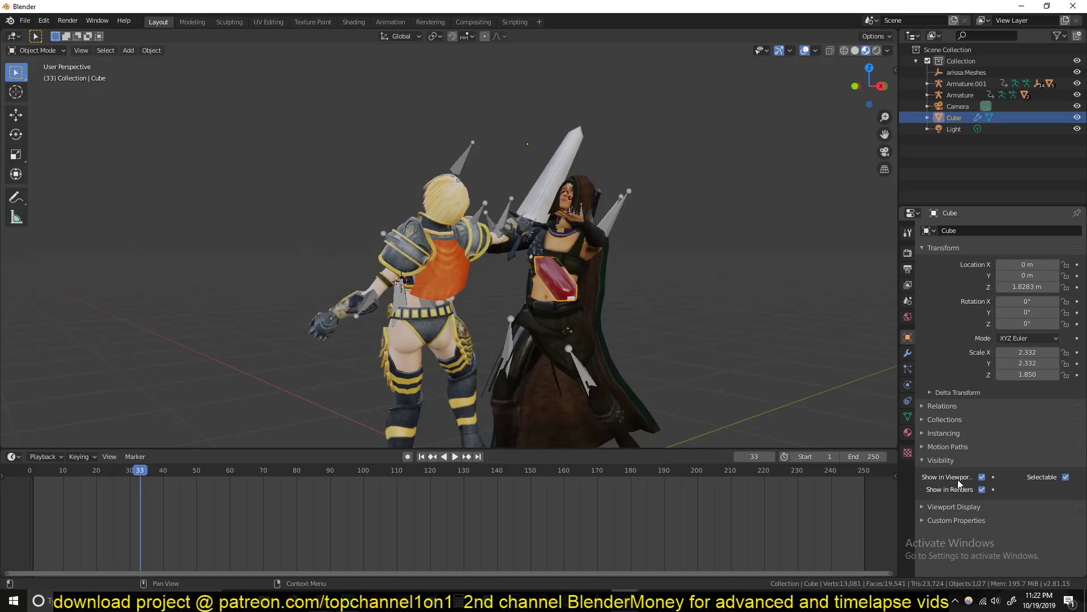
{"action": "left_click", "coordinate": [993, 476]}
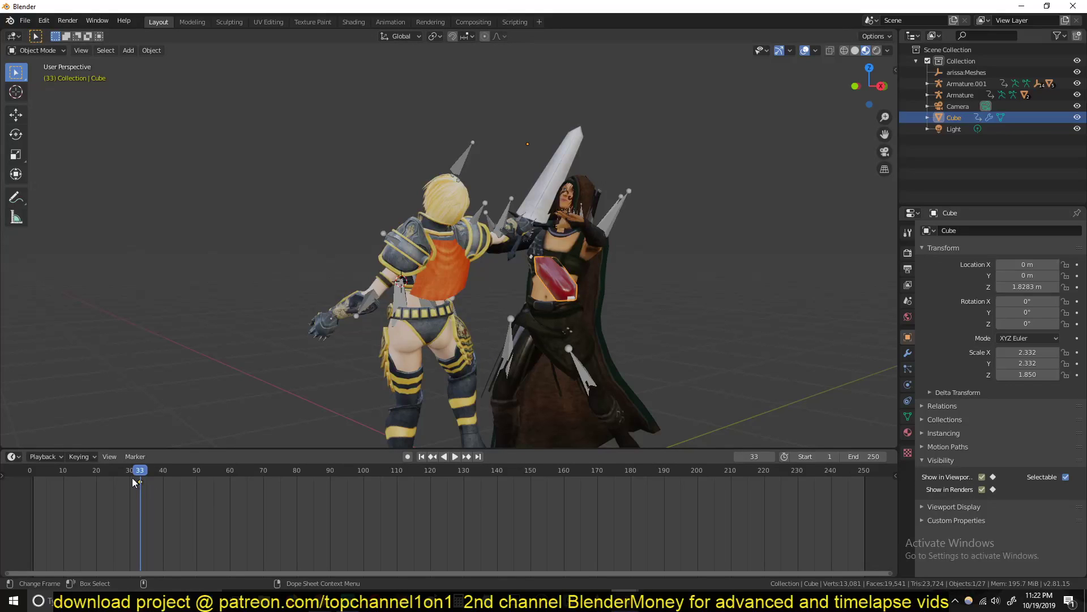
{"action": "left_click_drag", "start_coordinate": [137, 472], "coordinate": [137, 471]}
{"action": "key", "text": "space"}
{"action": "left_click", "coordinate": [982, 477]}
{"action": "left_click", "coordinate": [982, 489]}
{"action": "left_click", "coordinate": [993, 477]}
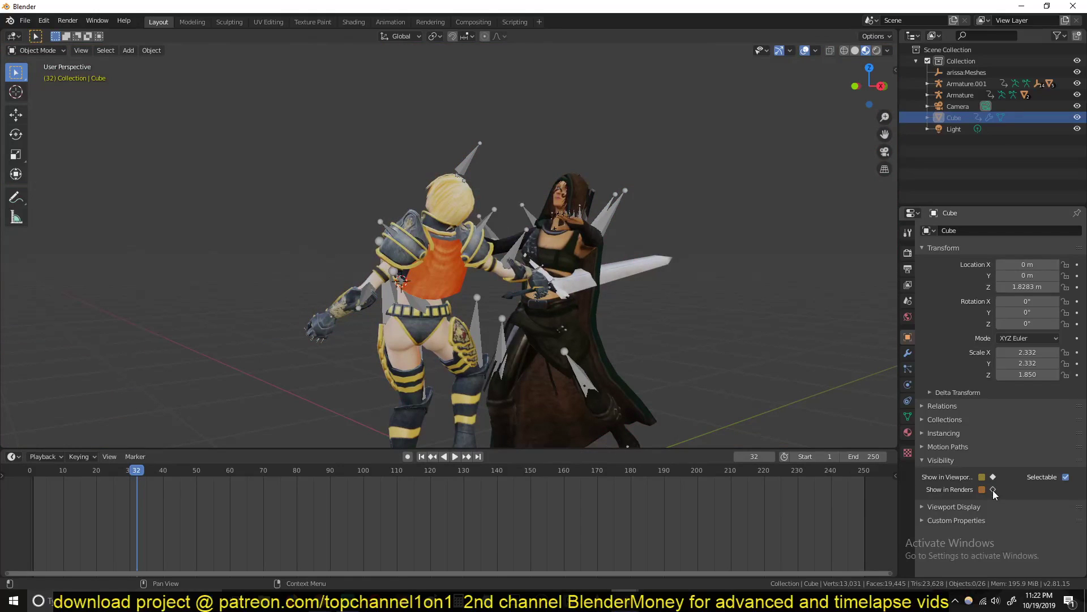
{"action": "left_click", "coordinate": [993, 490]}
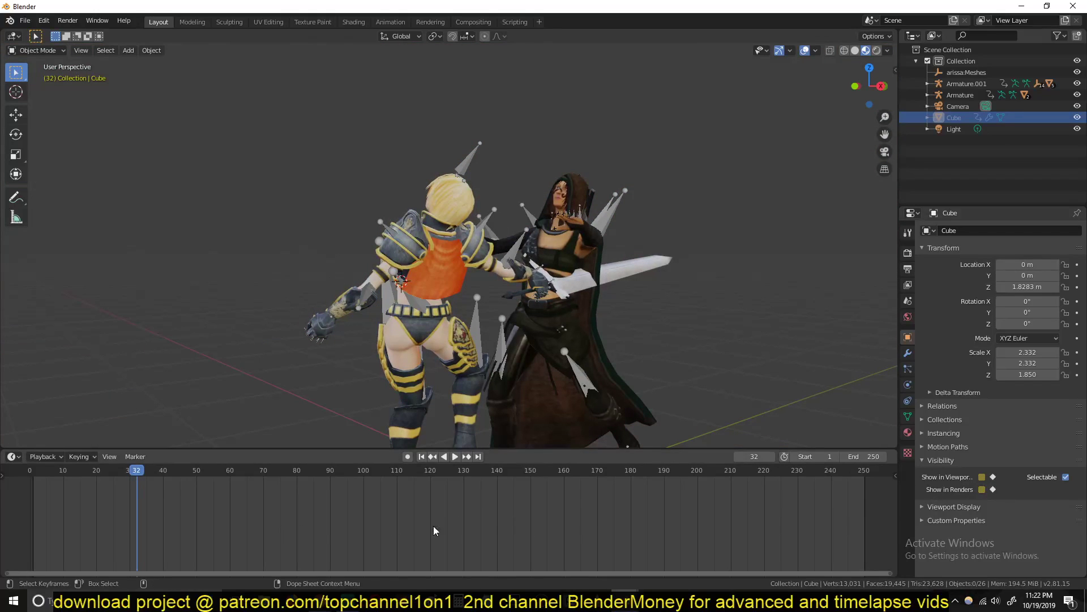
Play from the start to frame 91 to check the Cube appearing, then switch to wer.blend.
{"action": "key", "text": "Right"}
{"action": "key", "text": "Left"}
{"action": "key", "text": "Left"}
{"action": "key", "text": "Right"}
{"action": "key", "text": "Right"}
{"action": "key", "text": "Right"}
{"action": "key", "text": "space"}
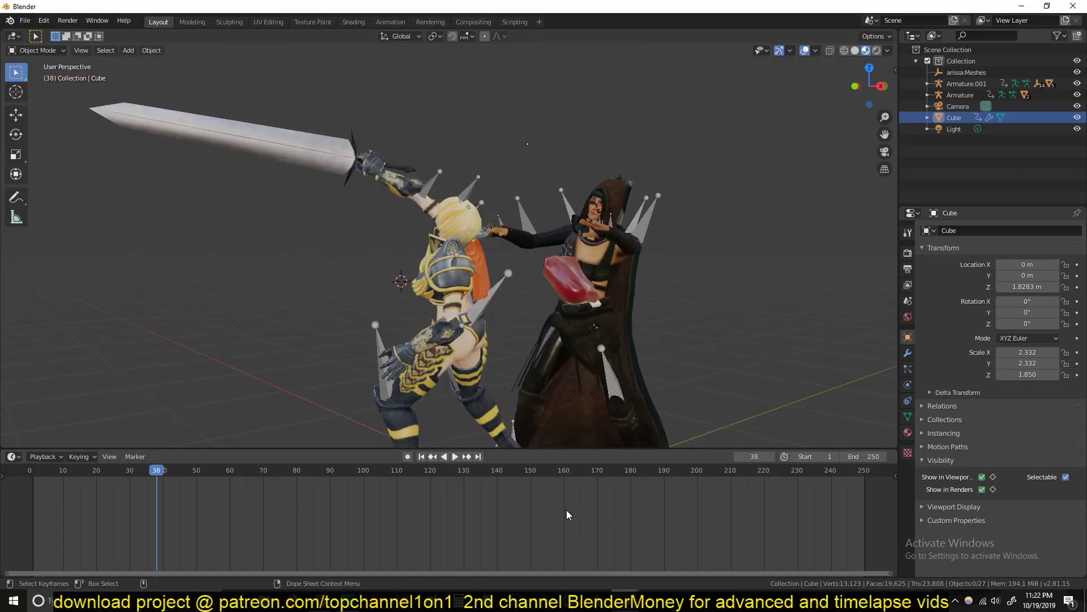
{"action": "left_click", "coordinate": [27, 471]}
{"action": "scroll", "coordinate": [306, 266], "scroll_direction": "down", "scroll_amount": 2}
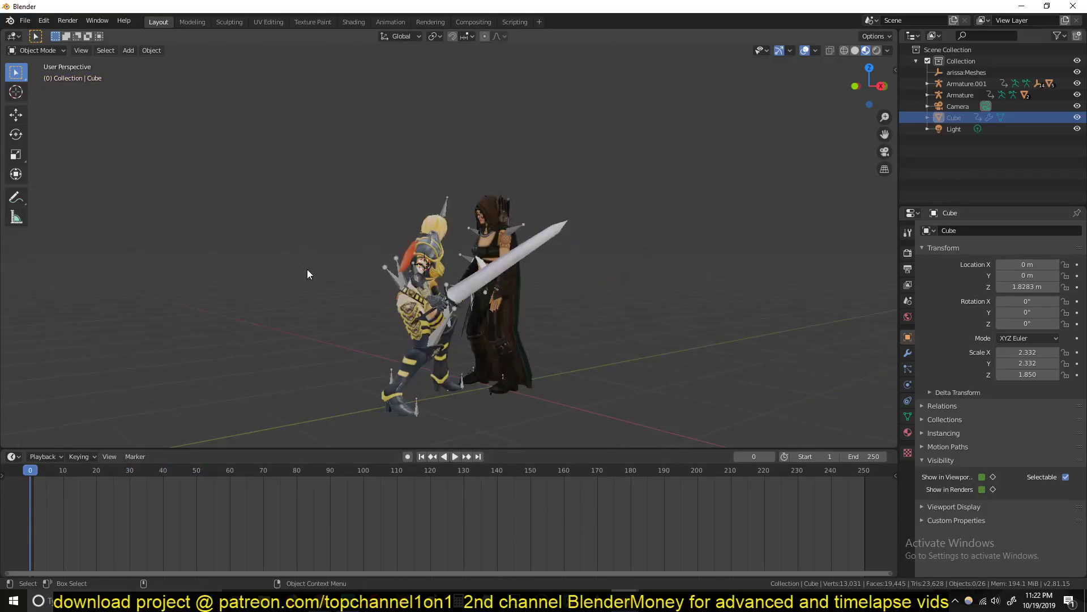
{"action": "middle_click_drag", "start_coordinate": [306, 266], "coordinate": [332, 296]}
{"action": "key", "text": "space"}
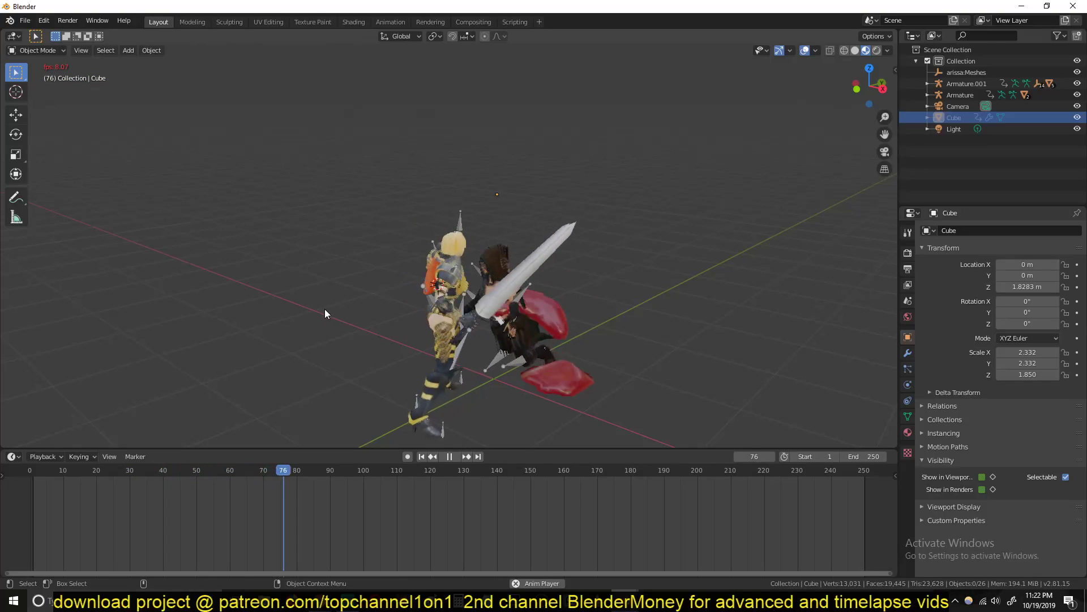
{"action": "key", "text": "space"}
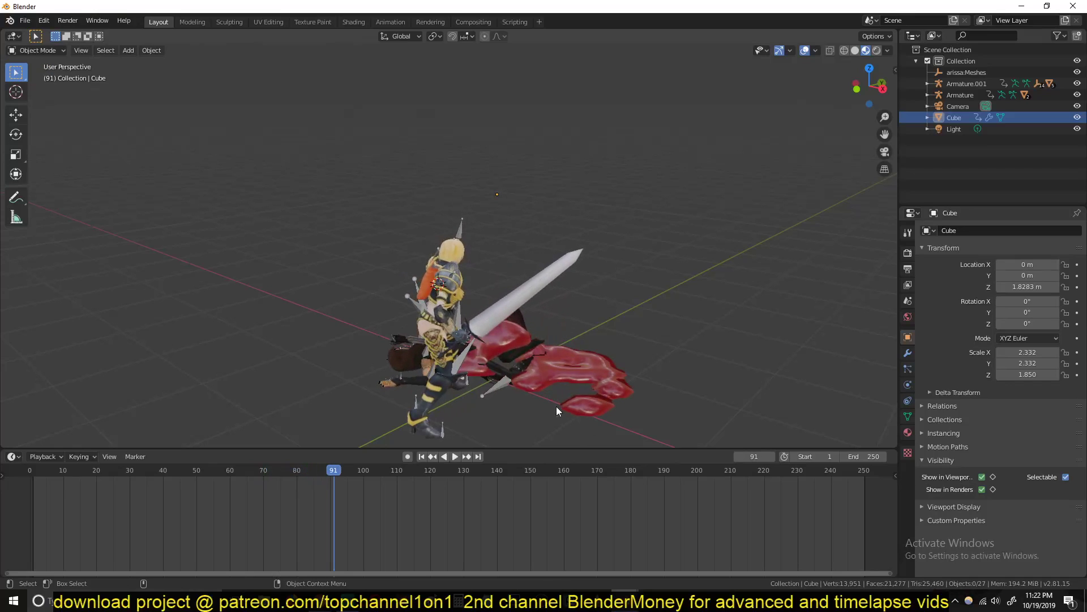
{"action": "left_click", "coordinate": [625, 600]}
{"action": "left_click", "coordinate": [599, 549]}
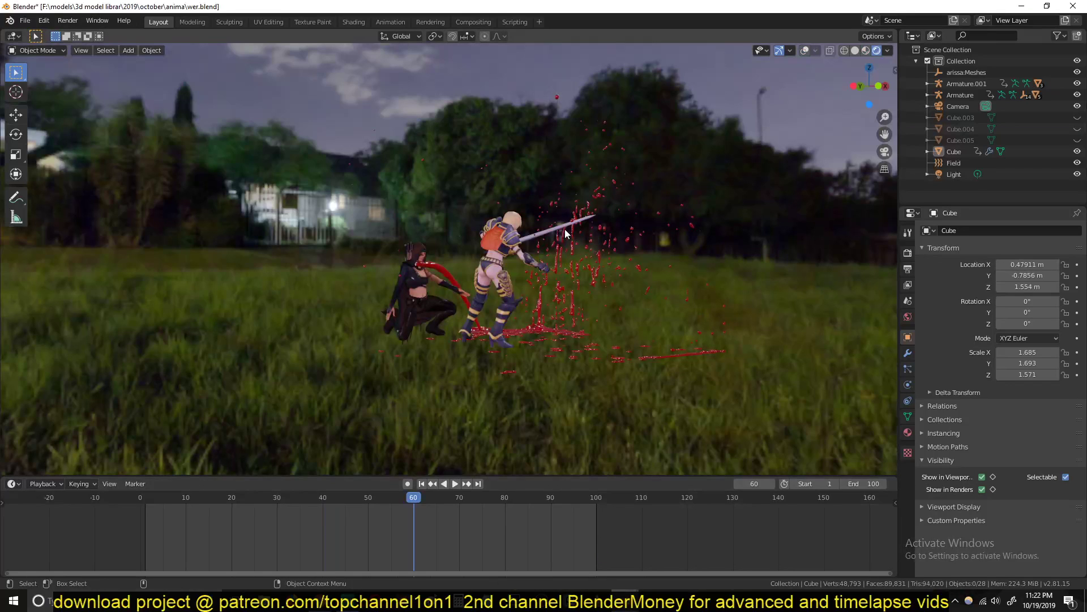
Play the wer.blend fight from around frame 24, briefly switching to the other project and back.
{"action": "middle_click_drag", "start_coordinate": [566, 234], "coordinate": [605, 276]}
{"action": "scroll", "coordinate": [605, 276], "scroll_direction": "up", "scroll_amount": 4}
{"action": "right_click_drag", "start_coordinate": [267, 521], "coordinate": [257, 518]}
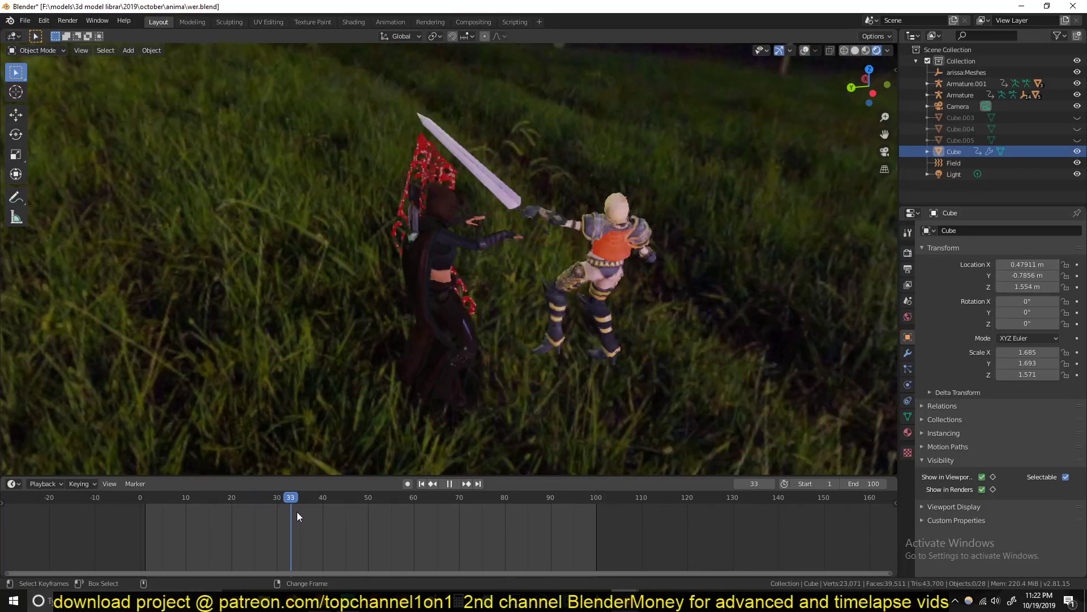
{"action": "key", "text": "space"}
{"action": "mouse_move", "coordinate": [625, 600]}
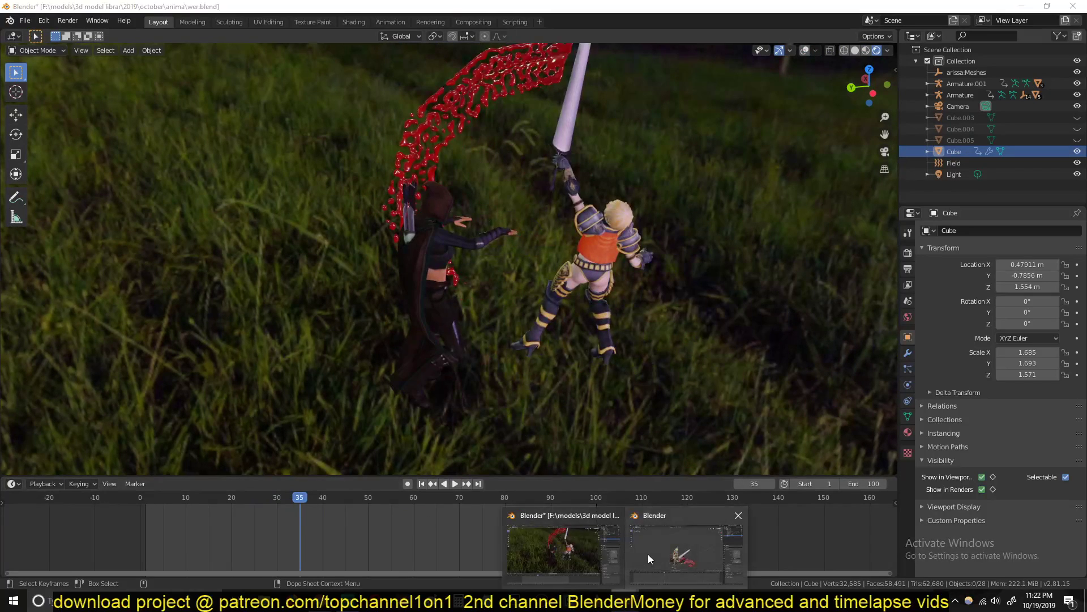
{"action": "left_click", "coordinate": [648, 554]}
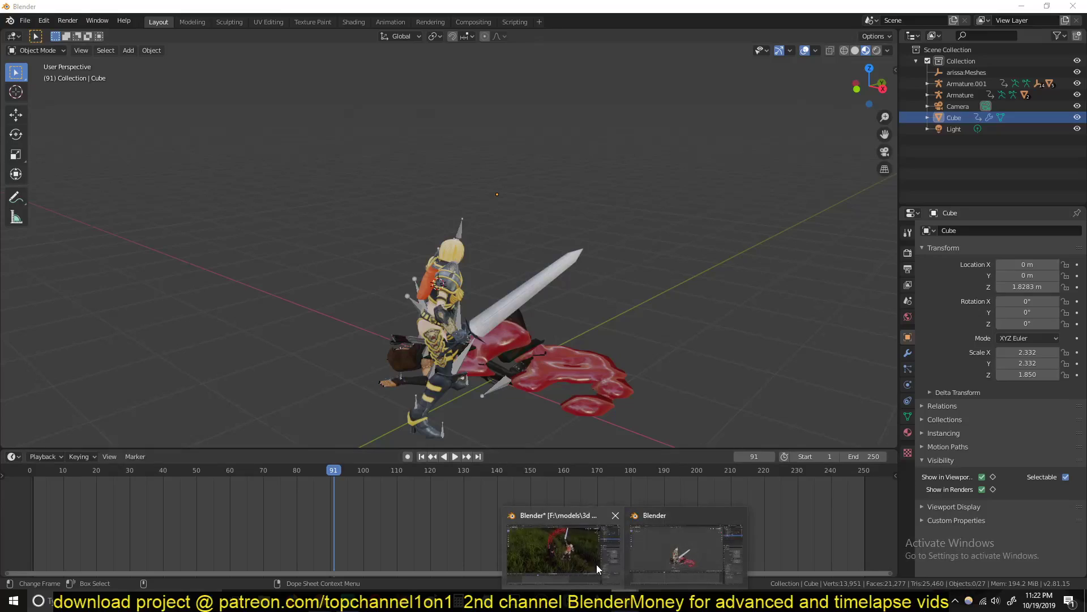
{"action": "left_click", "coordinate": [597, 565]}
{"action": "middle_click_drag", "start_coordinate": [485, 245], "coordinate": [253, 357]}
{"action": "mouse_move", "coordinate": [278, 525]}
{"action": "right_mouse_down"}
{"action": "mouse_move", "coordinate": [249, 525]}
{"action": "mouse_move", "coordinate": [289, 529]}
{"action": "right_mouse_up"}
{"action": "key", "text": "space"}
{"action": "scroll", "coordinate": [842, 190], "scroll_direction": "up", "scroll_amount": 4}
{"action": "middle_click_drag", "start_coordinate": [841, 189], "coordinate": [819, 117]}
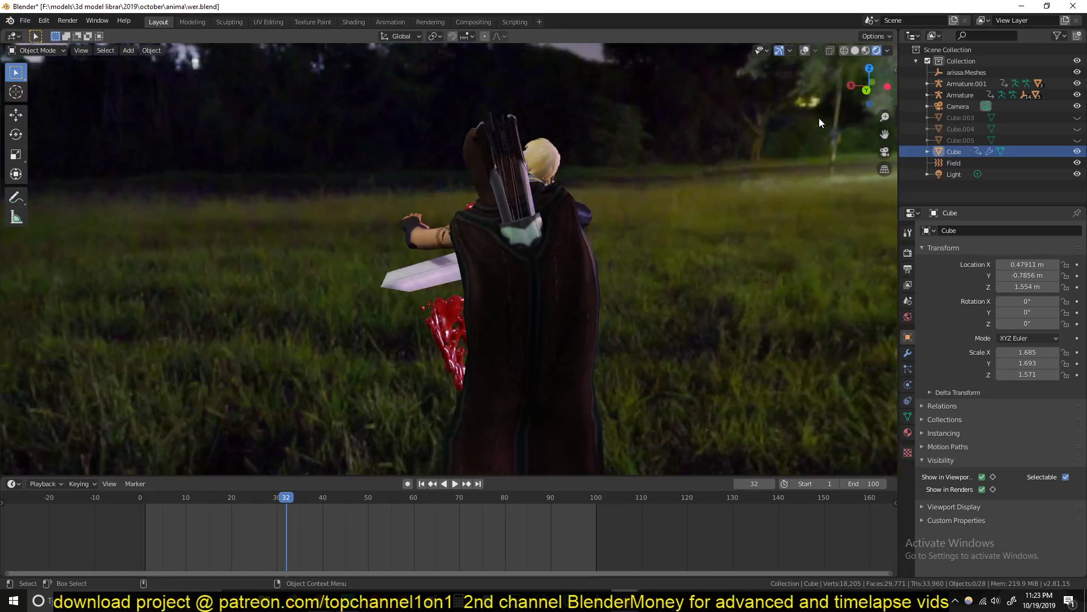
Unhide the box walls Cube.003, Cube.004 and Cube.005 and select all three.
{"action": "left_click_drag", "start_coordinate": [1077, 118], "coordinate": [1075, 140]}
{"action": "left_click", "coordinate": [1062, 139]}
{"action": "middle_click_drag", "start_coordinate": [783, 170], "coordinate": [478, 308]}
{"action": "scroll", "coordinate": [478, 308], "scroll_direction": "up", "scroll_amount": 8}
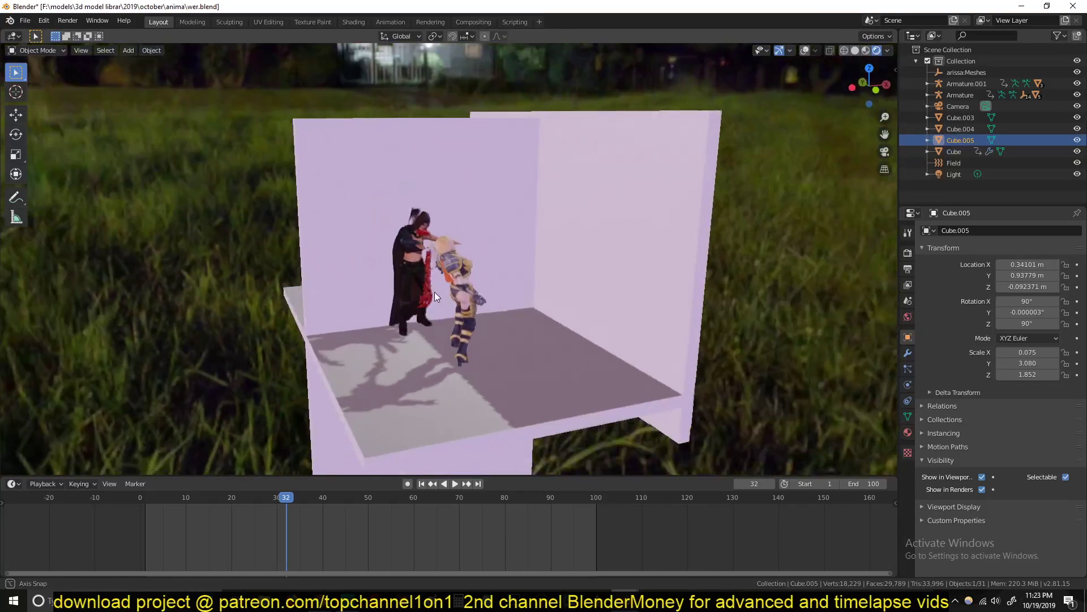
{"action": "scroll", "coordinate": [500, 260], "scroll_direction": "down", "scroll_amount": 8}
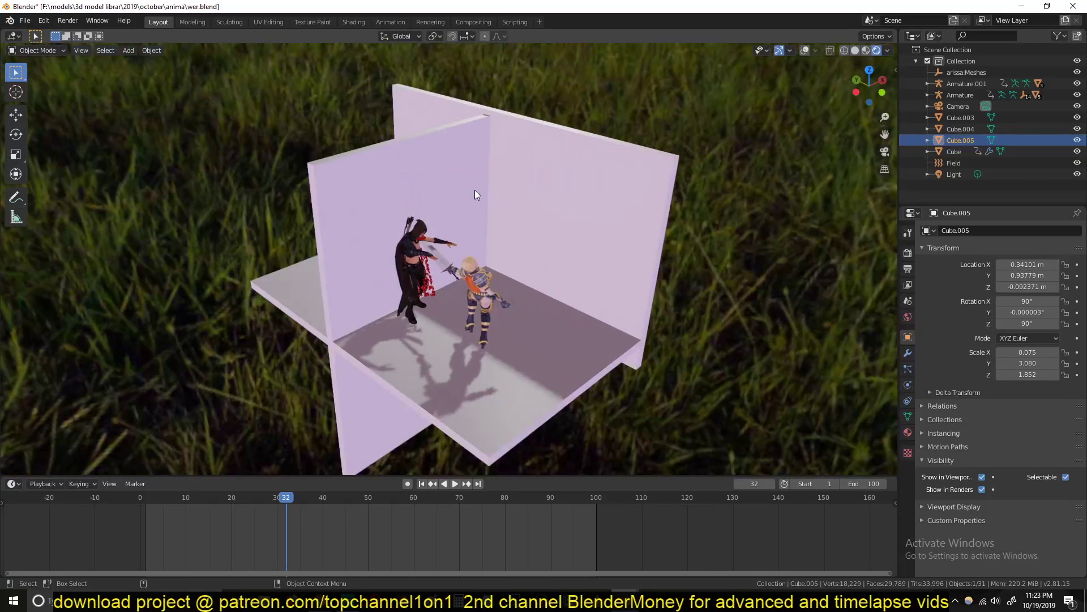
{"action": "left_click", "coordinate": [530, 188], "text": "shift"}
{"action": "left_click", "coordinate": [805, 50]}
{"action": "left_click", "coordinate": [604, 238]}
{"action": "left_click", "coordinate": [555, 312], "text": "shift"}
{"action": "left_click", "coordinate": [349, 156], "text": "shift"}
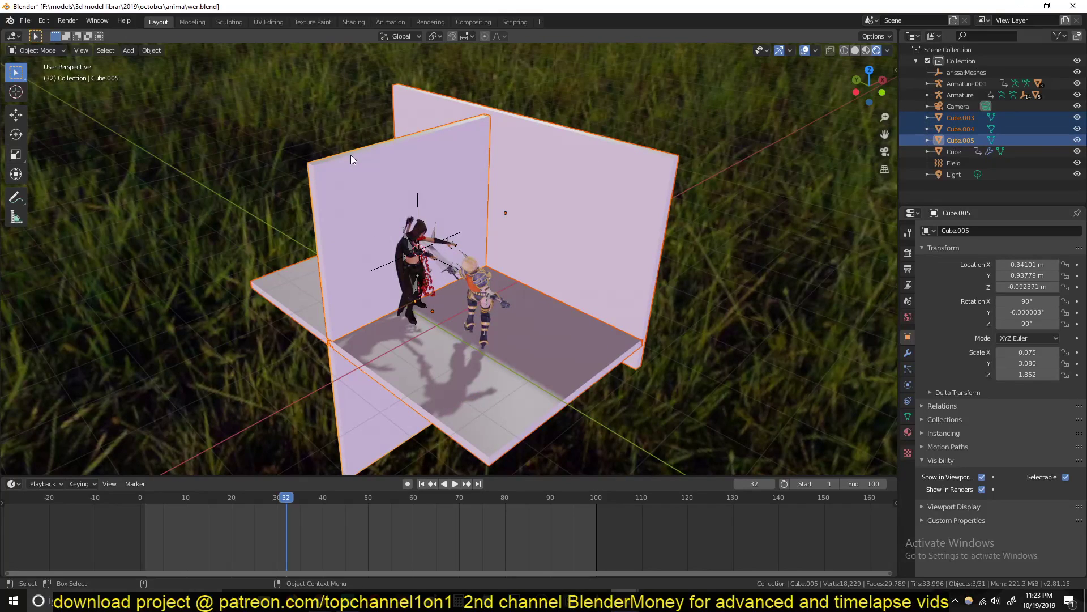
Check the splash against the walls at frame 74, then delete the three selected walls.
{"action": "key", "text": "space"}
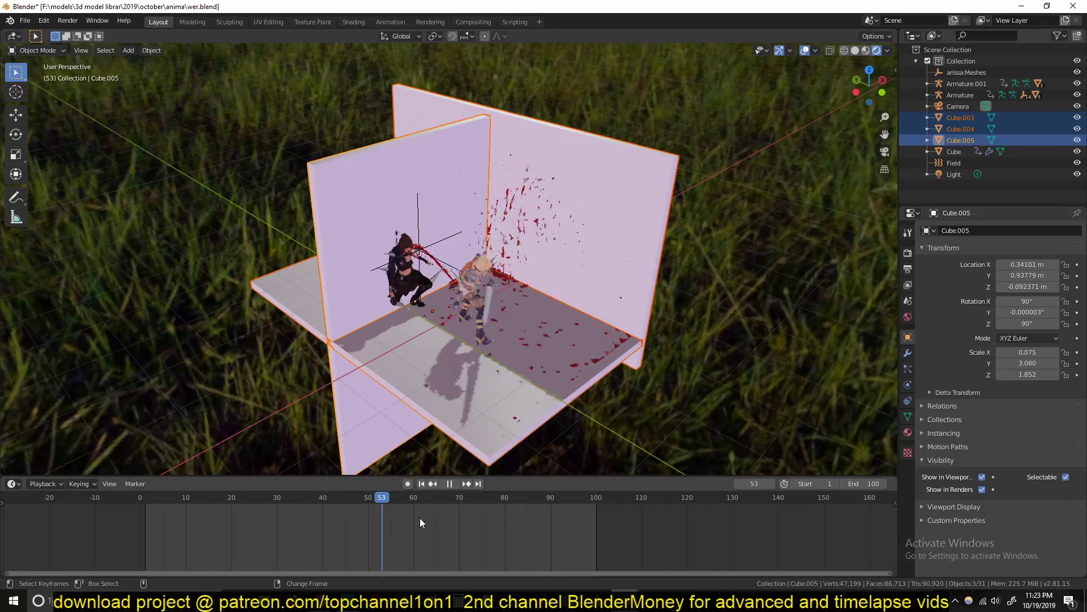
{"action": "key", "text": "space"}
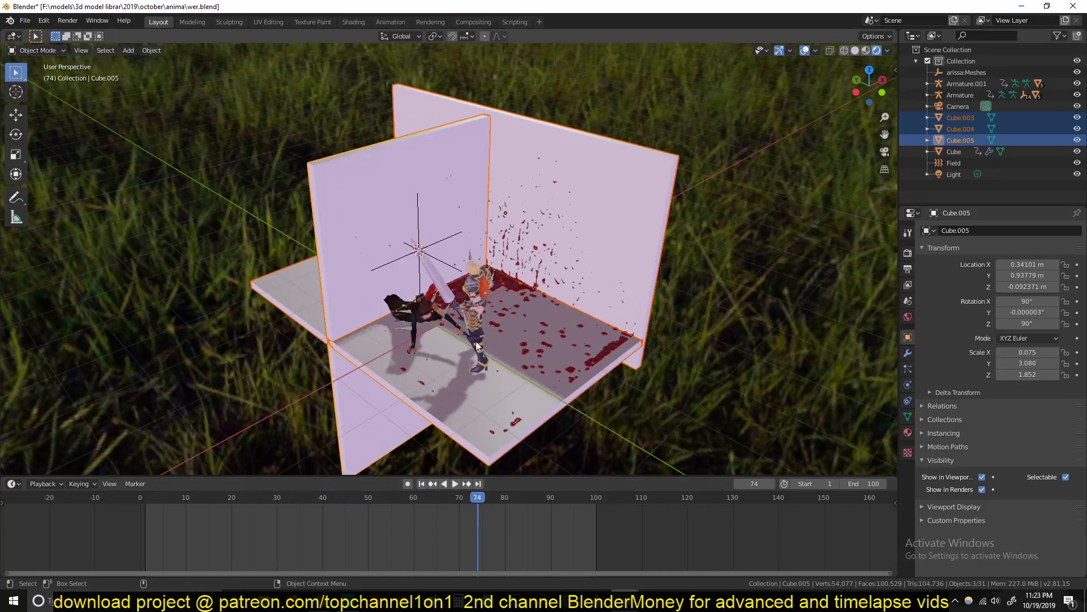
{"action": "key", "text": "x"}
{"action": "left_click", "coordinate": [491, 308]}
{"action": "scroll", "coordinate": [491, 308], "scroll_direction": "up", "scroll_amount": 7}
{"action": "middle_click_drag", "start_coordinate": [492, 323], "coordinate": [691, 233]}
{"action": "scroll", "coordinate": [571, 310], "scroll_direction": "down", "scroll_amount": 5}
{"action": "scroll", "coordinate": [450, 291], "scroll_direction": "up", "scroll_amount": 6}
{"action": "middle_click_drag", "start_coordinate": [571, 310], "coordinate": [403, 243]}
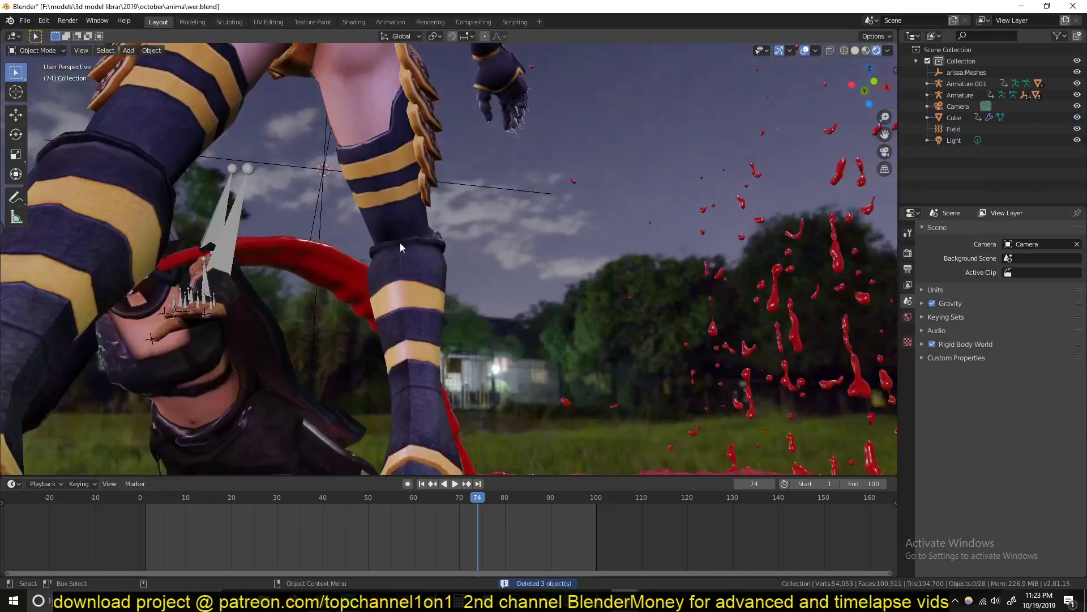
{"action": "middle_click_drag", "start_coordinate": [200, 276], "coordinate": [349, 278]}
{"action": "scroll", "coordinate": [349, 278], "scroll_direction": "down", "scroll_amount": 6}
{"action": "middle_click_drag", "start_coordinate": [436, 235], "coordinate": [409, 292]}
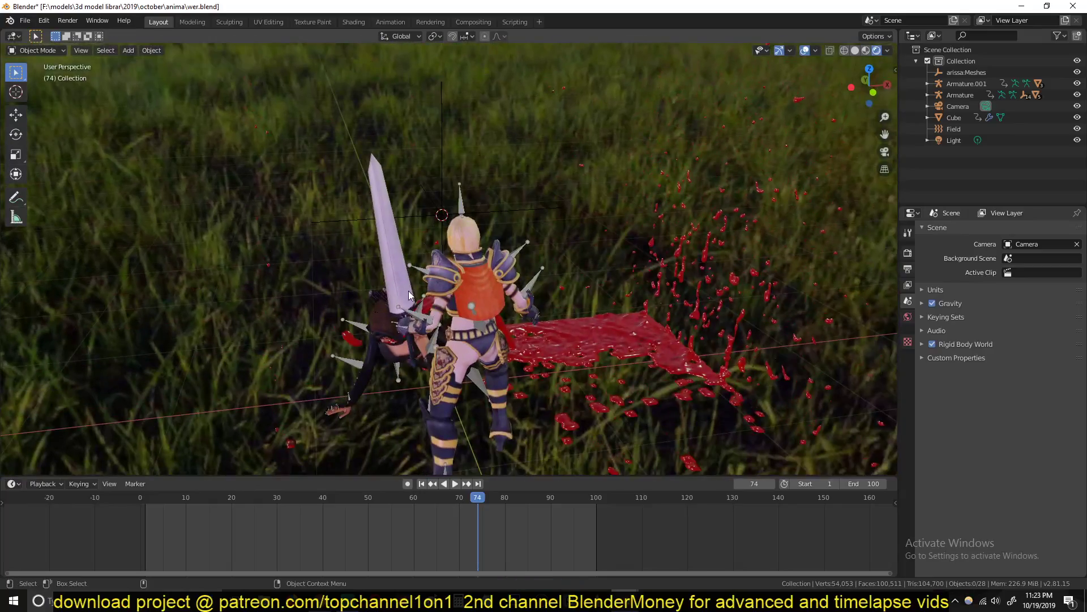
{"action": "middle_click_drag", "start_coordinate": [417, 334], "coordinate": [509, 313]}
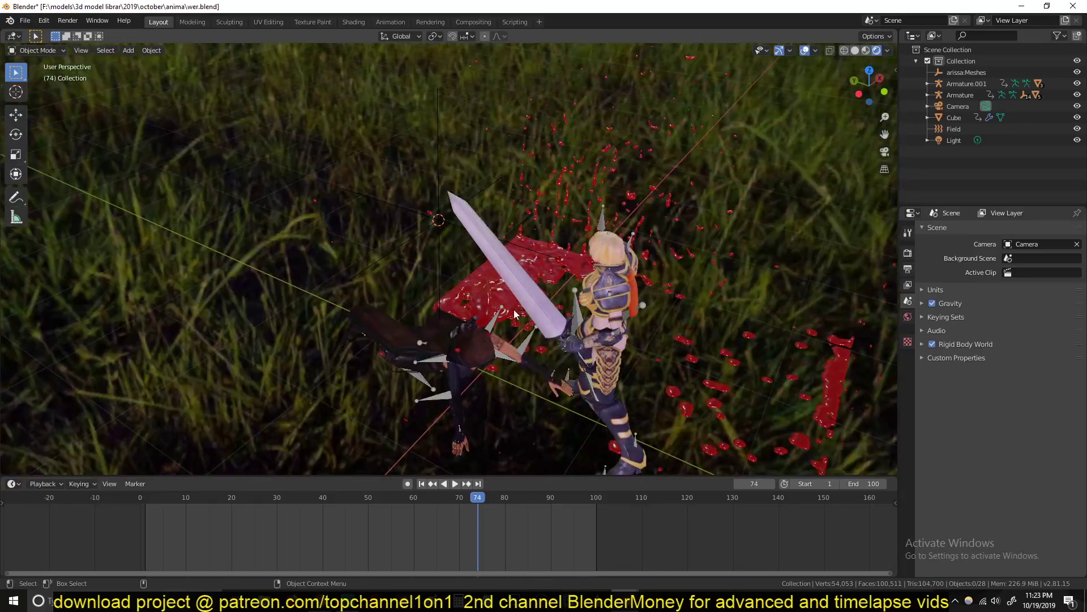
{"action": "left_click_drag", "start_coordinate": [422, 542], "coordinate": [400, 504]}
{"action": "middle_click_drag", "start_coordinate": [674, 286], "coordinate": [523, 266]}
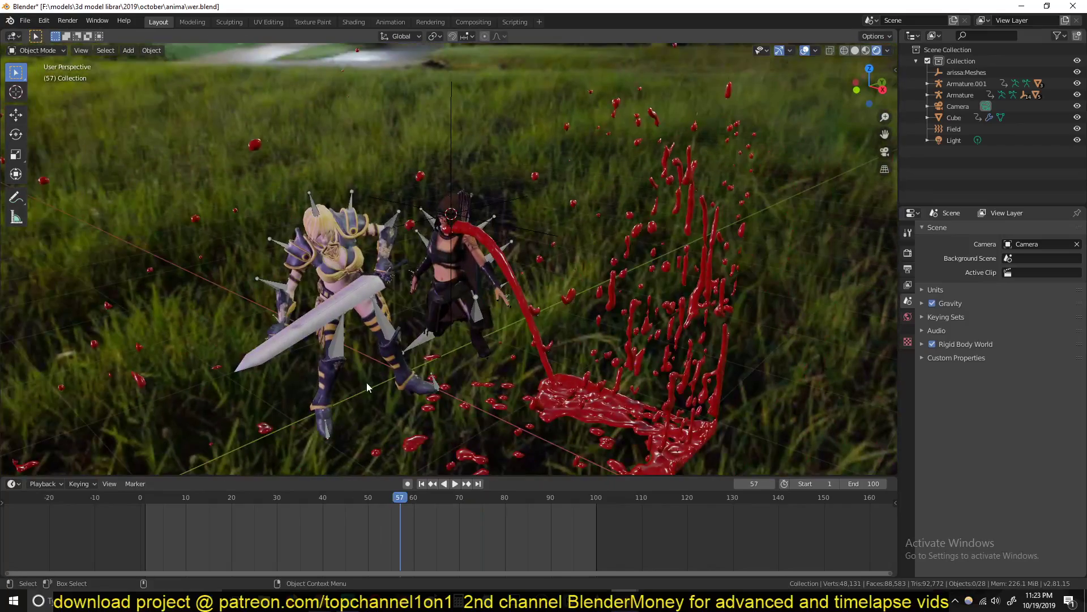
{"action": "right_click_drag", "start_coordinate": [327, 528], "coordinate": [306, 523]}
{"action": "left_click_drag", "start_coordinate": [306, 524], "coordinate": [289, 518]}
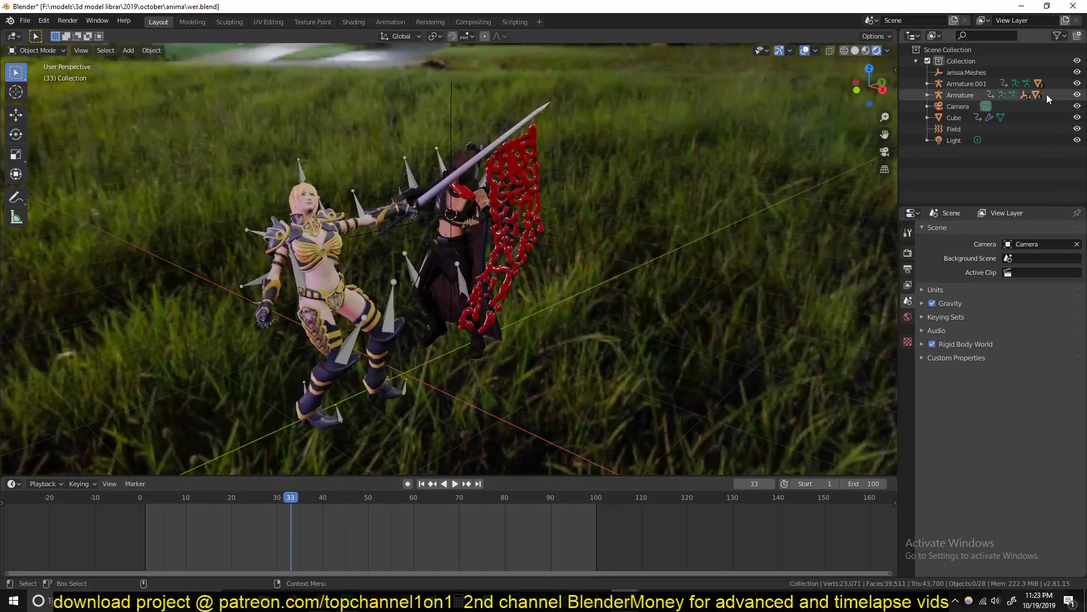
{"action": "mouse_move", "coordinate": [374, 215]}
{"action": "middle_mouse_down"}
{"action": "mouse_move", "coordinate": [325, 230]}
{"action": "mouse_move", "coordinate": [273, 198]}
{"action": "mouse_move", "coordinate": [315, 351]}
{"action": "mouse_move", "coordinate": [432, 292]}
{"action": "mouse_move", "coordinate": [662, 352]}
{"action": "middle_mouse_up"}
{"action": "scroll", "coordinate": [329, 340], "scroll_direction": "up", "scroll_amount": 5}
Switch to wireframe shading, select the blood fluid Cube, and toggle between Solid and Wireframe.
{"action": "key", "text": "z"}
{"action": "left_click", "coordinate": [548, 352]}
{"action": "left_click", "coordinate": [633, 335]}
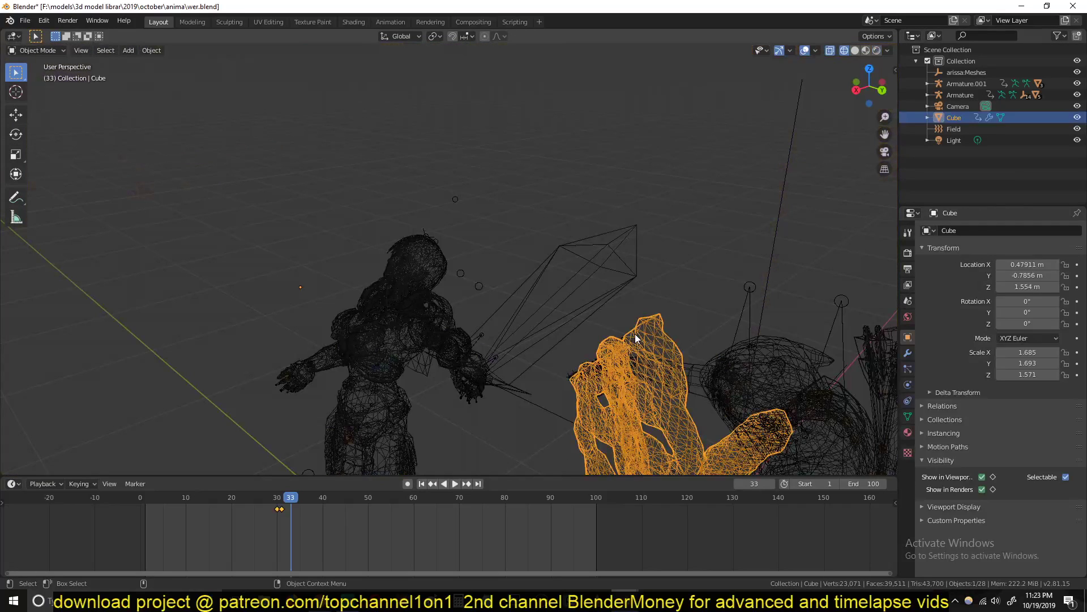
{"action": "key", "text": "z"}
{"action": "left_click", "coordinate": [729, 315]}
{"action": "middle_click_drag", "start_coordinate": [581, 373], "coordinate": [384, 378]}
{"action": "key", "text": "z"}
{"action": "left_click", "coordinate": [136, 360]}
Reselect the fluid Cube, pan the view upward, and return to wireframe shading.
{"action": "left_click", "coordinate": [187, 246]}
{"action": "left_click", "coordinate": [258, 346]}
{"action": "key", "text": "z"}
{"action": "left_click", "coordinate": [595, 375]}
{"action": "middle_click_drag", "start_coordinate": [595, 374], "coordinate": [620, 284], "text": "shift"}
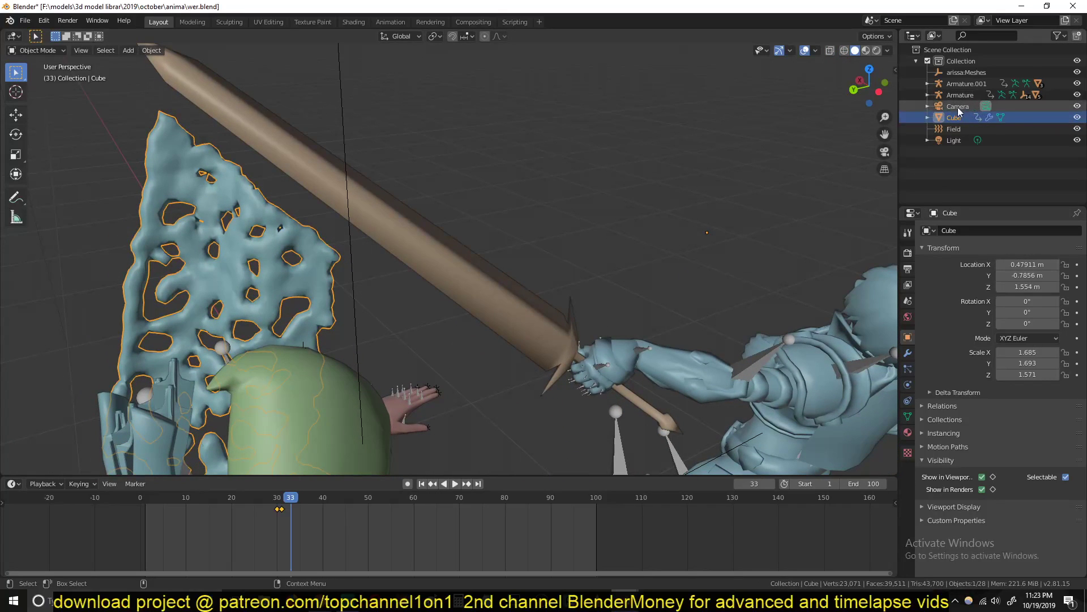
{"action": "left_click", "coordinate": [928, 118]}
{"action": "left_click", "coordinate": [927, 118]}
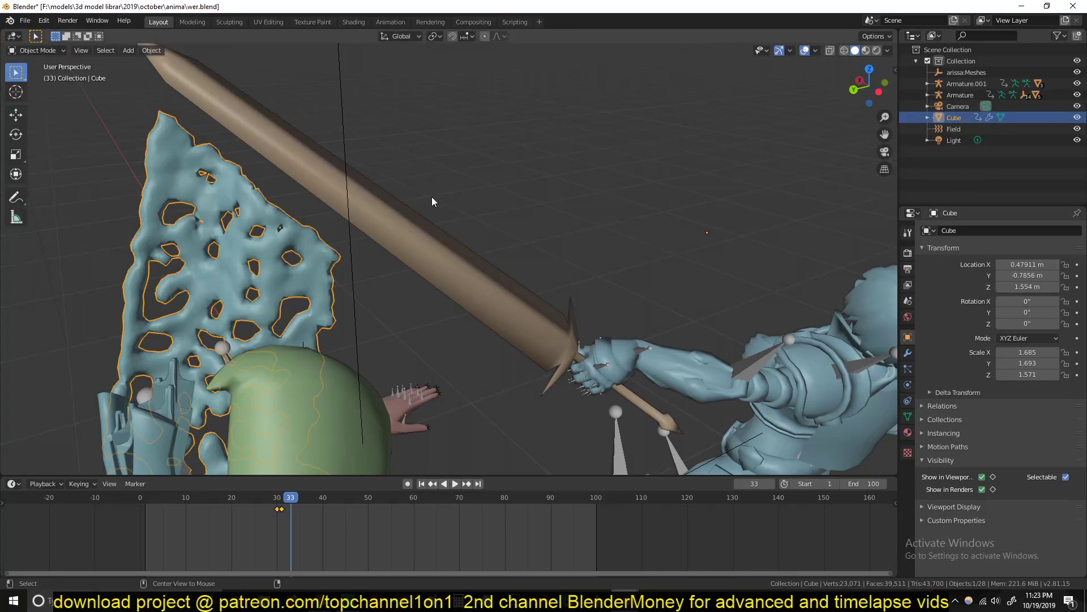
{"action": "scroll", "coordinate": [430, 198], "scroll_direction": "down", "scroll_amount": 3}
{"action": "key", "text": "shift+z"}
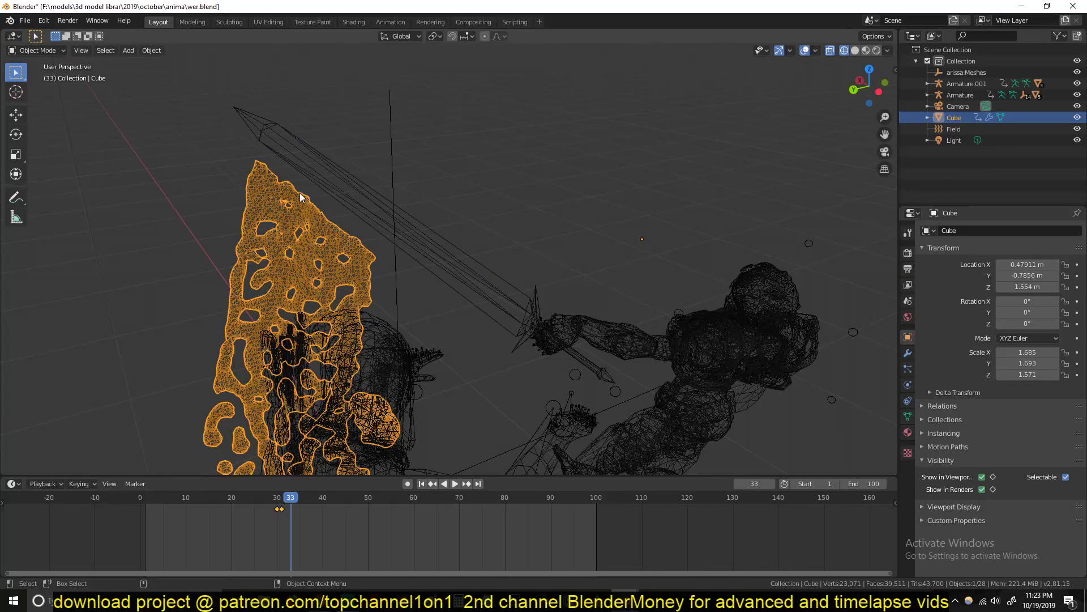
Expand Armature.001 in the Outliner and select its child Cube.002.
{"action": "left_click", "coordinate": [928, 83]}
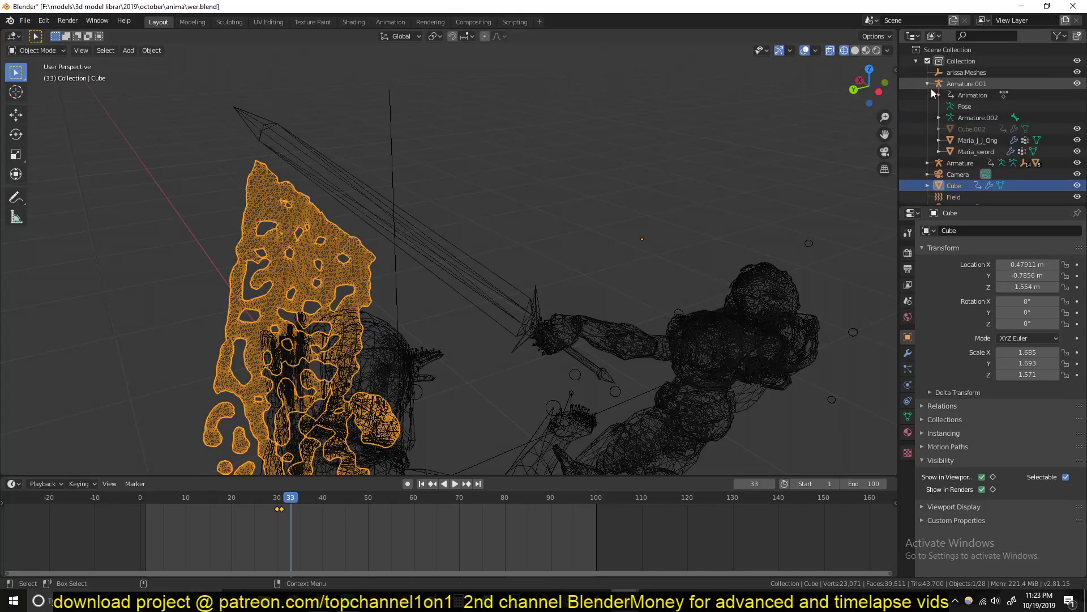
{"action": "double_click", "coordinate": [970, 129]}
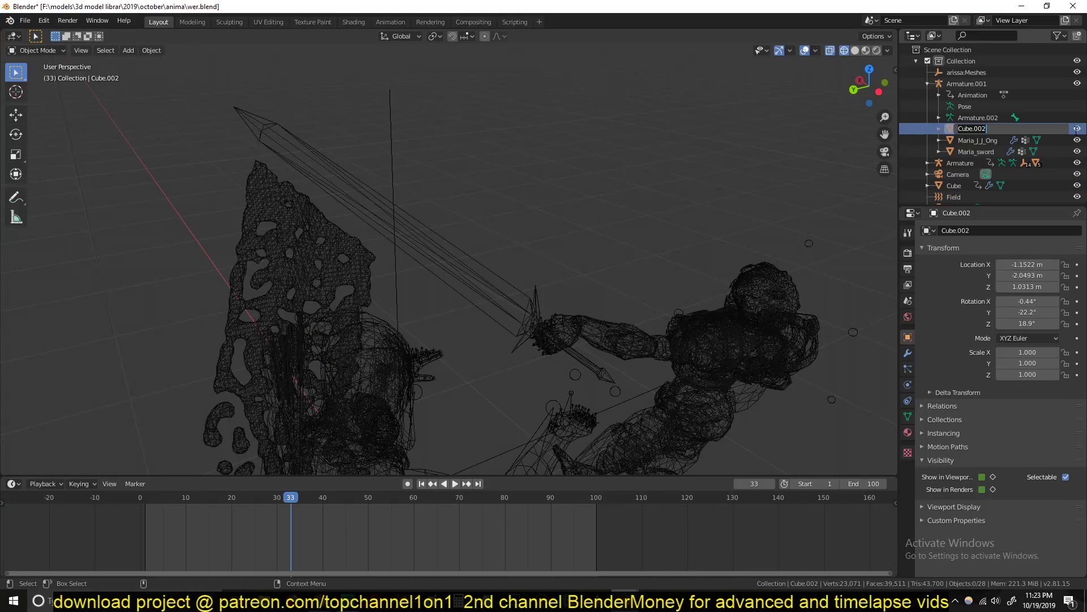
{"action": "left_click", "coordinate": [927, 125]}
{"action": "left_click", "coordinate": [958, 139]}
{"action": "left_click", "coordinate": [963, 128]}
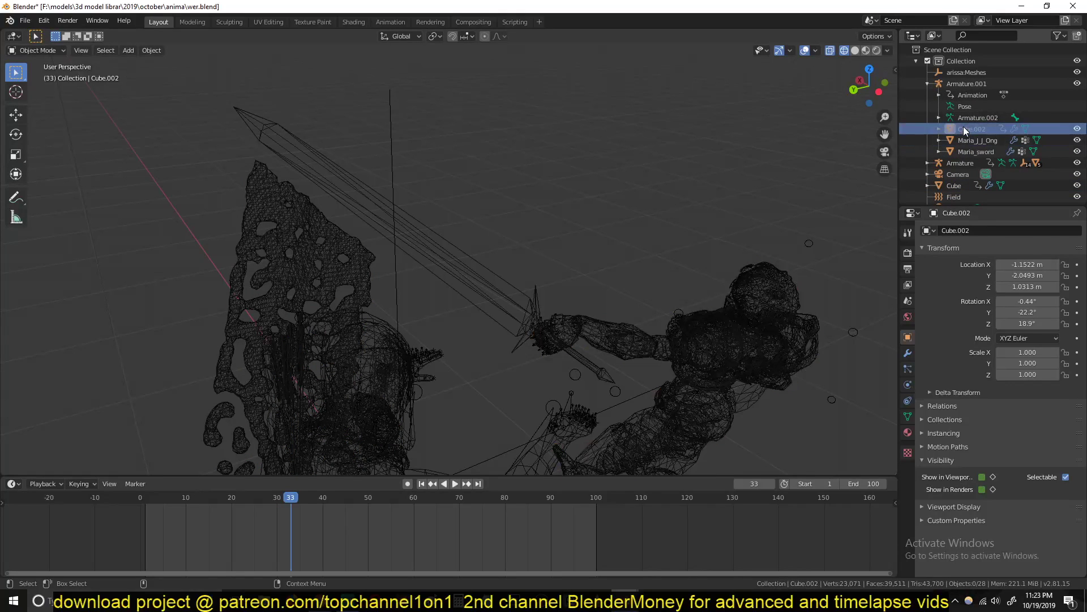
{"action": "scroll", "coordinate": [433, 255], "scroll_direction": "down", "scroll_amount": 5}
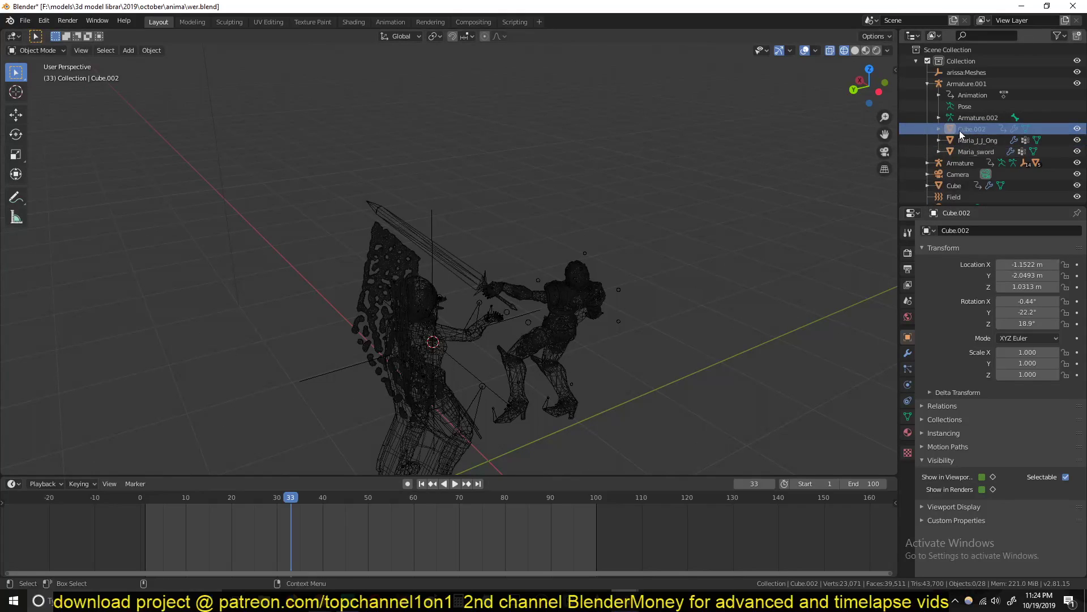
Inspect Cube.002's contents including Cube.003, reselect Cube.002, and switch to solid shading.
{"action": "left_click", "coordinate": [939, 128]}
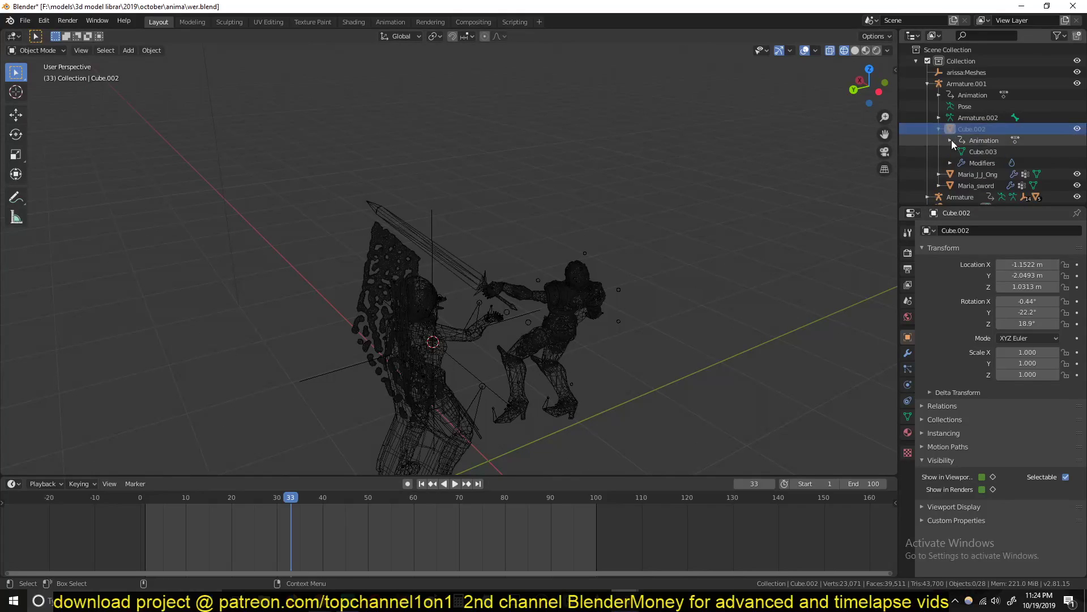
{"action": "left_click", "coordinate": [966, 152]}
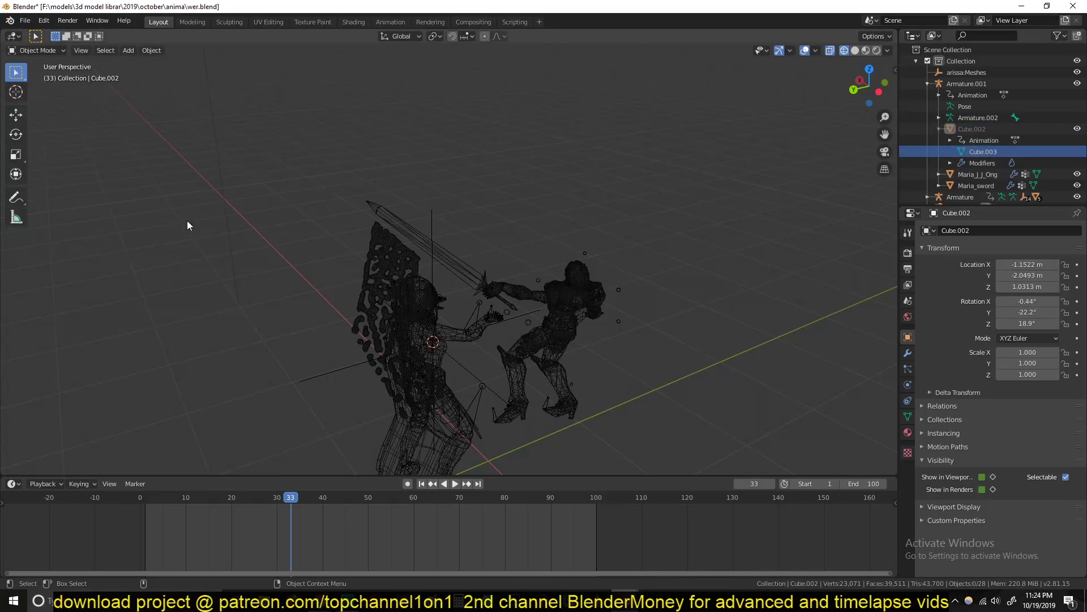
{"action": "left_click", "coordinate": [939, 129]}
{"action": "left_click", "coordinate": [964, 130]}
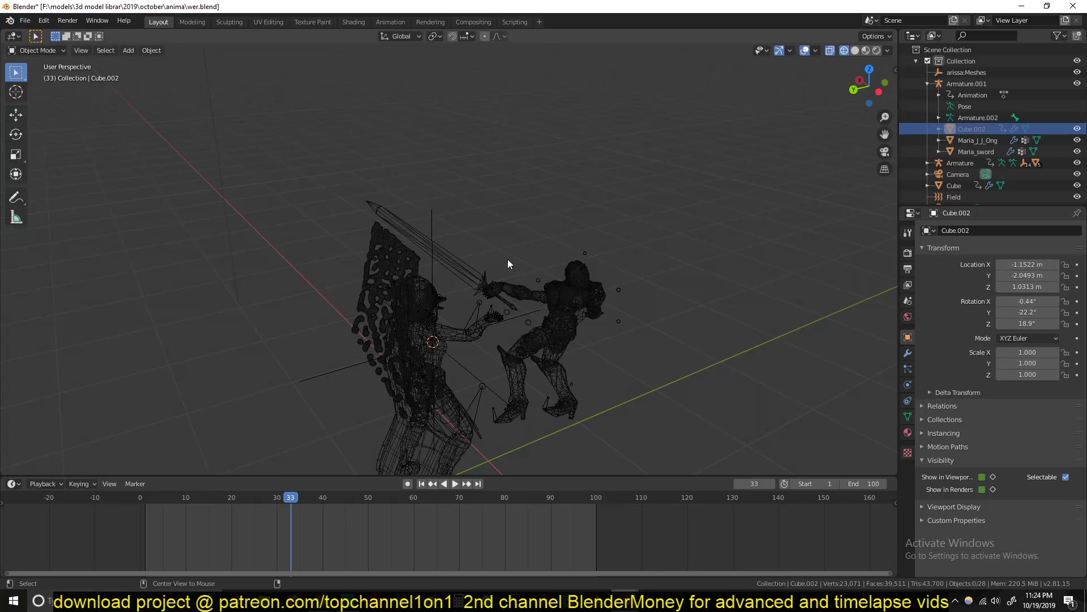
{"action": "left_click", "coordinate": [998, 130]}
{"action": "left_click", "coordinate": [1022, 132]}
{"action": "key", "text": "shift+z"}
Select the Maria_sword object and view it from several sides.
{"action": "middle_click_drag", "start_coordinate": [494, 234], "coordinate": [416, 262]}
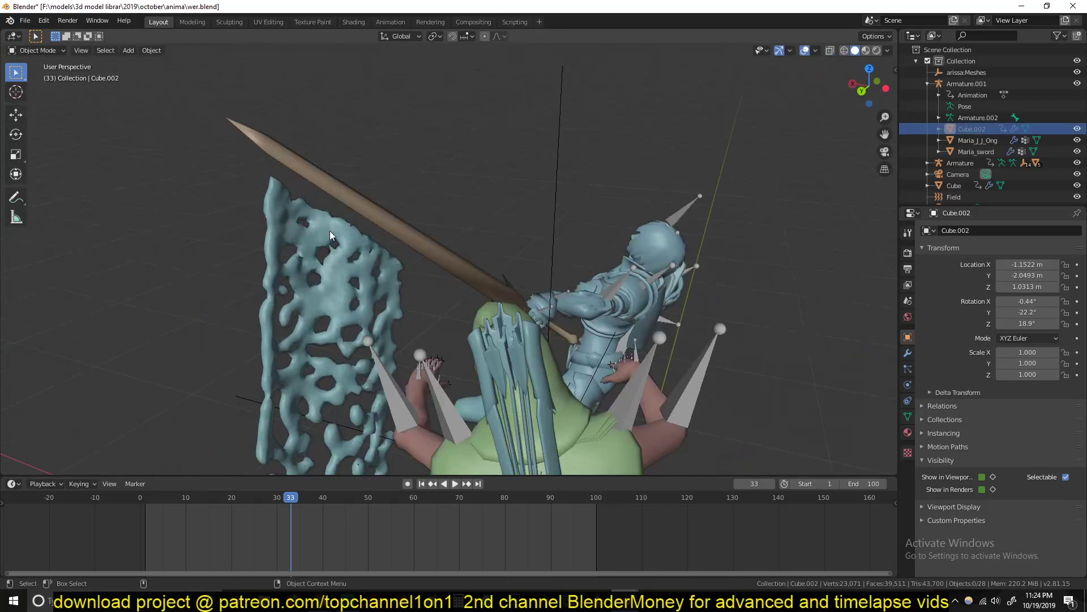
{"action": "middle_click_drag", "start_coordinate": [328, 230], "coordinate": [359, 216]}
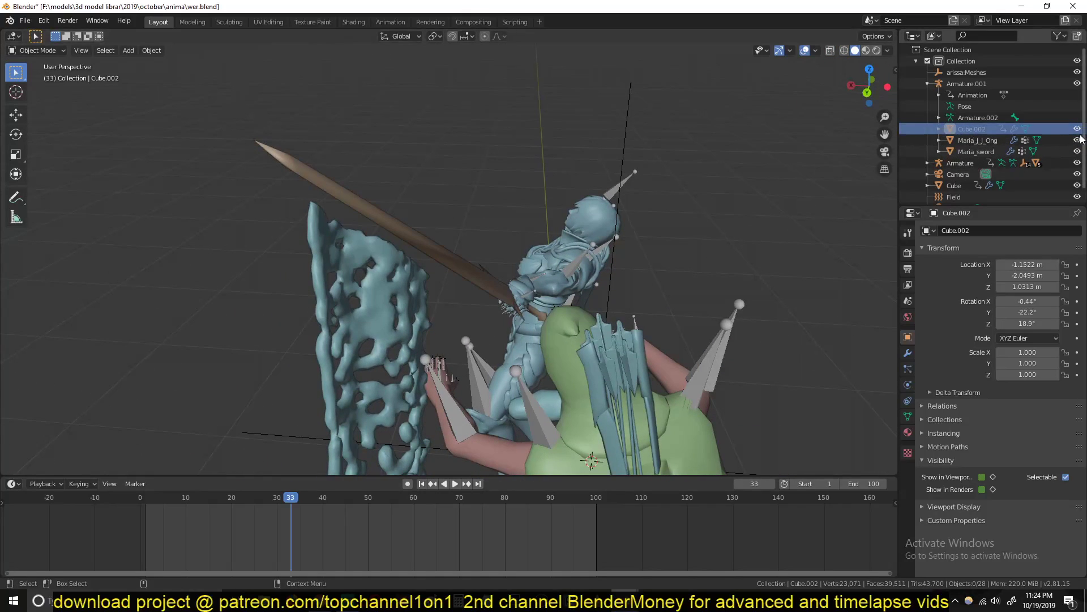
{"action": "middle_click_drag", "start_coordinate": [686, 164], "coordinate": [282, 152]}
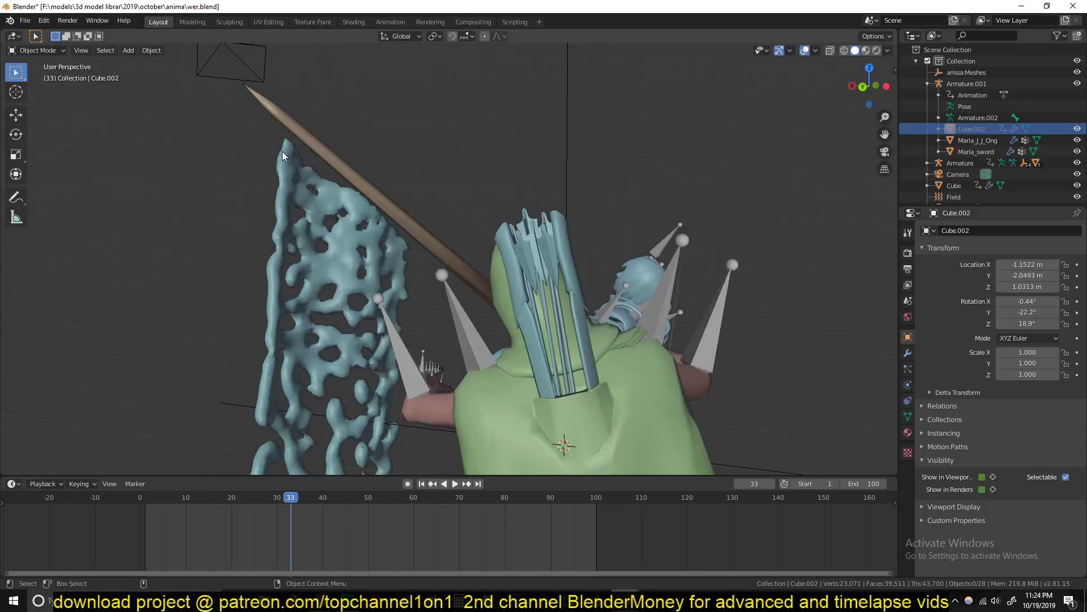
{"action": "left_click", "coordinate": [278, 131]}
{"action": "middle_click_drag", "start_coordinate": [535, 302], "coordinate": [672, 301]}
{"action": "middle_click_drag", "start_coordinate": [590, 307], "coordinate": [497, 287]}
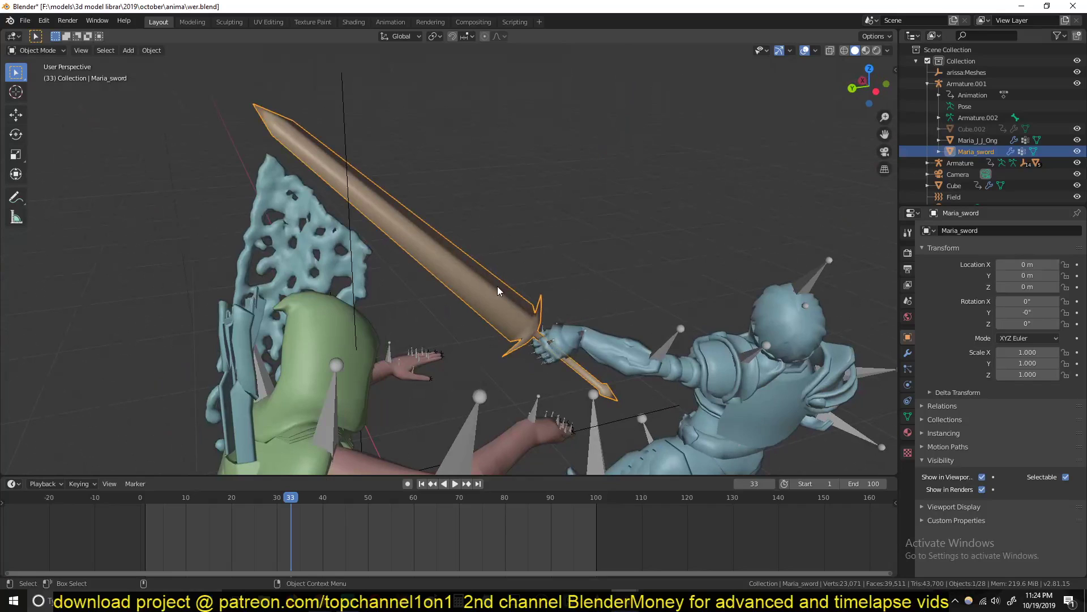
Inspect the sword's armature in Pose and Edit Mode, return to Object Mode, and rewind toward frame 0.
{"action": "left_click", "coordinate": [673, 344]}
{"action": "key", "text": "ctrl+Tab"}
{"action": "key", "text": "z"}
{"action": "left_click", "coordinate": [517, 353]}
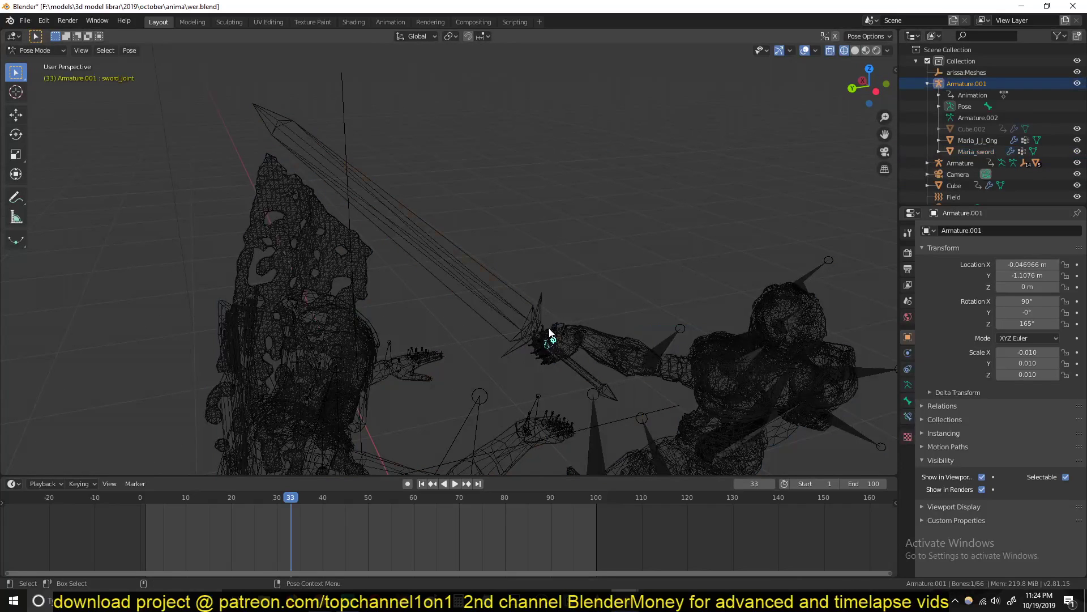
{"action": "key", "text": "Tab"}
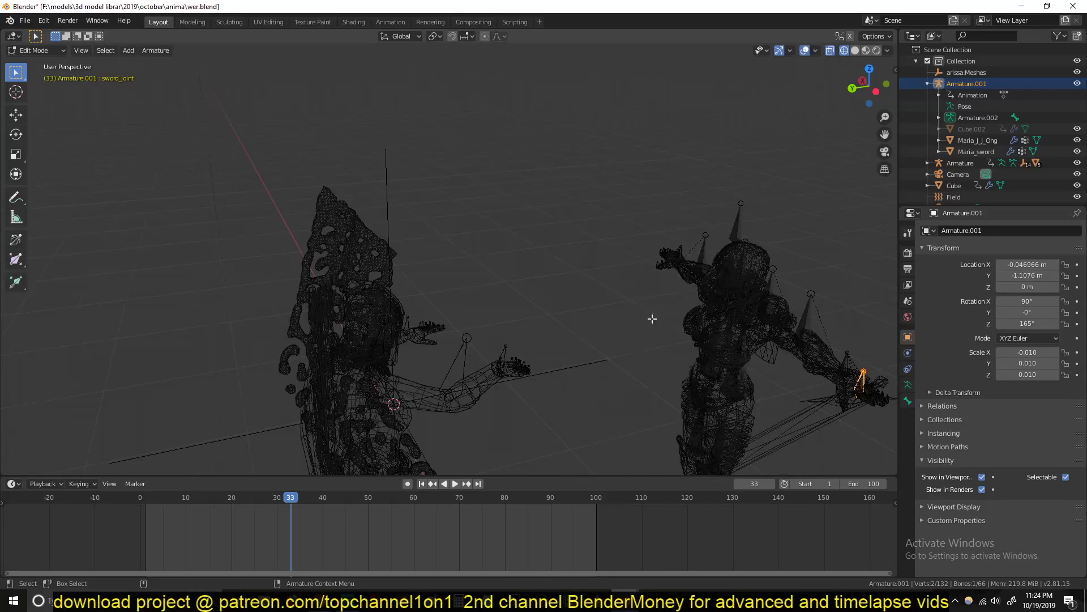
{"action": "key", "text": "Tab"}
{"action": "key", "text": "shift+z"}
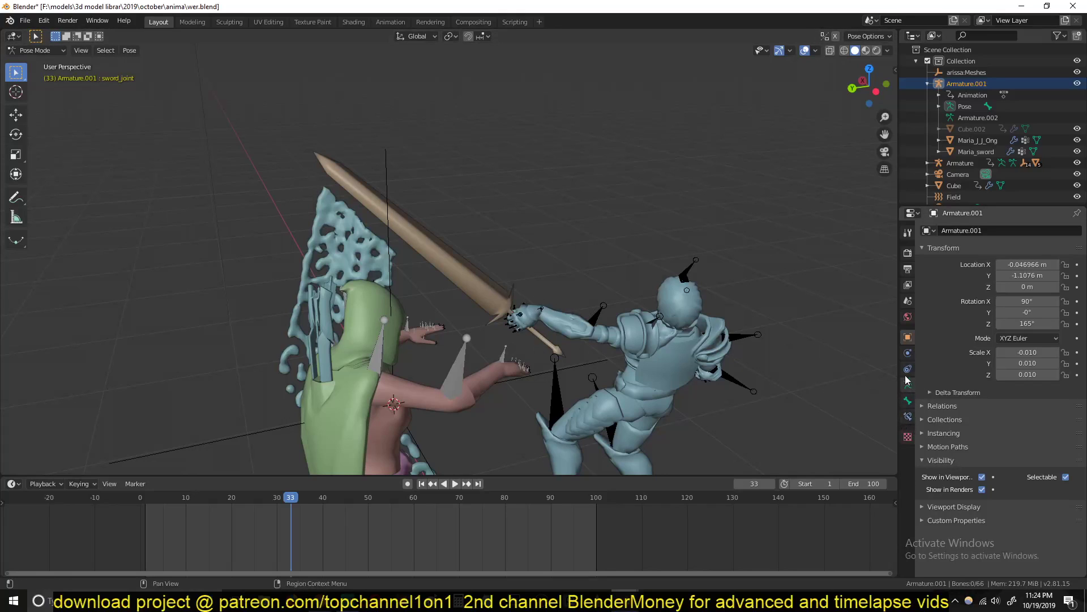
{"action": "key", "text": "ctrl+Tab"}
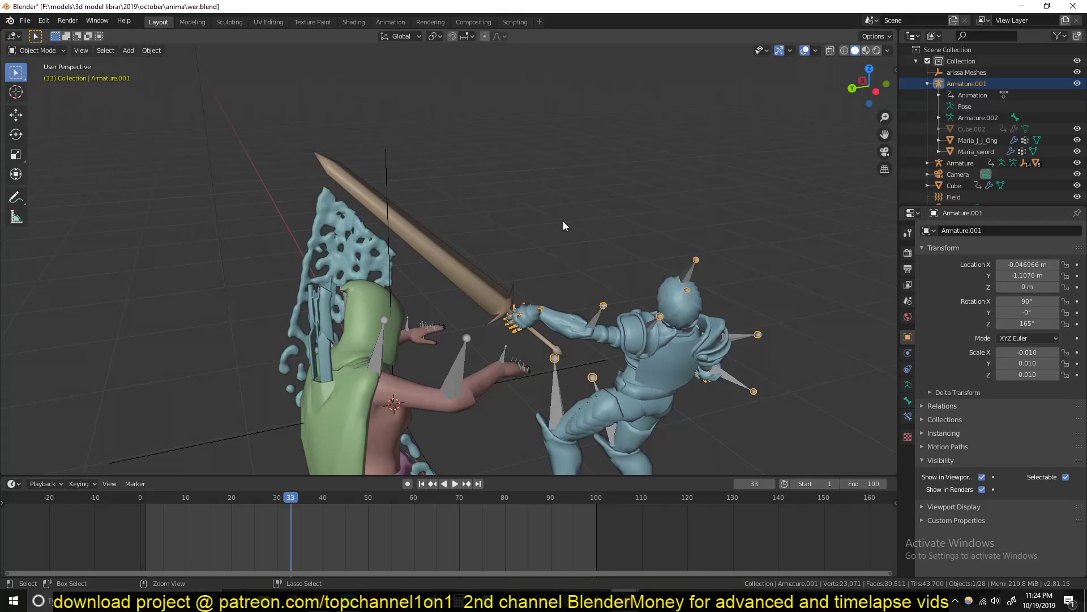
{"action": "right_click_drag", "start_coordinate": [169, 531], "coordinate": [140, 525], "text": "shift"}
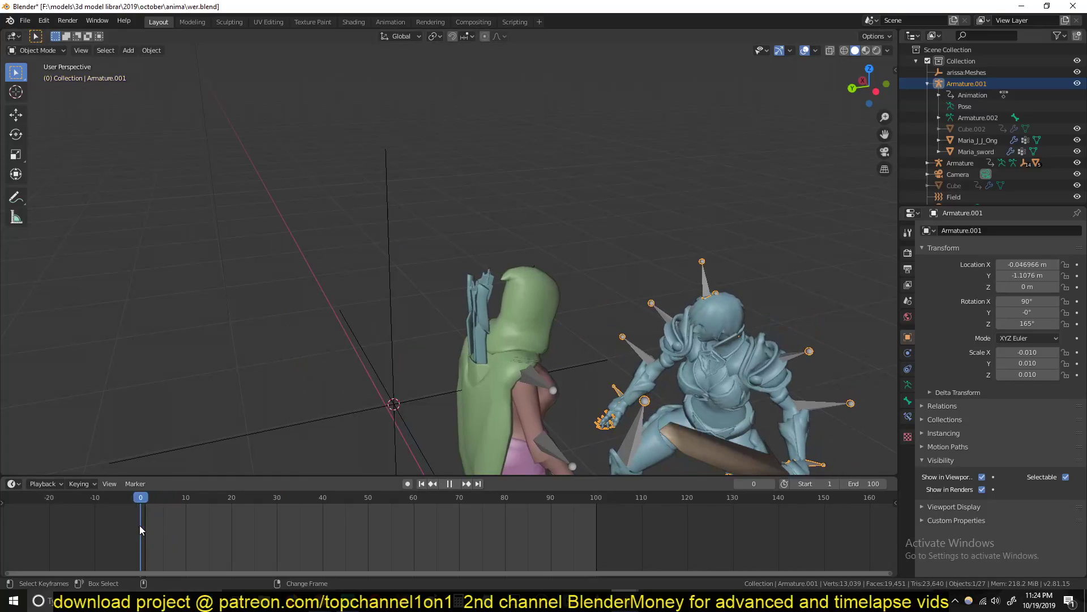
Browse Maria_J_J_Ong, Maria_sword and Armature.002 in the Outliner and select the fluid flow Cube.002.
{"action": "middle_click_drag", "start_coordinate": [500, 376], "coordinate": [424, 302], "text": "shift"}
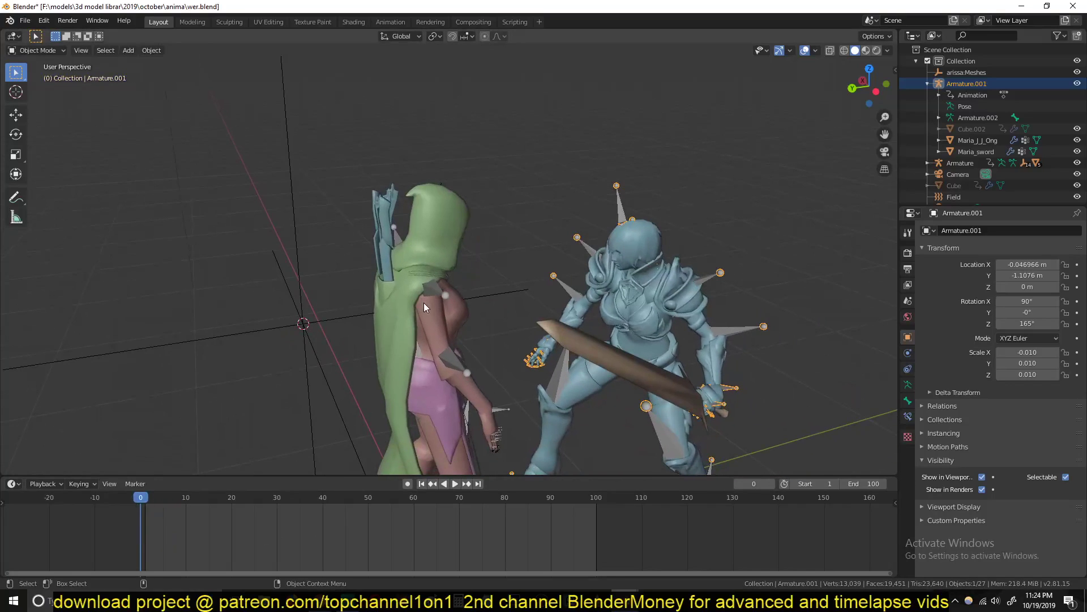
{"action": "left_click", "coordinate": [938, 141]}
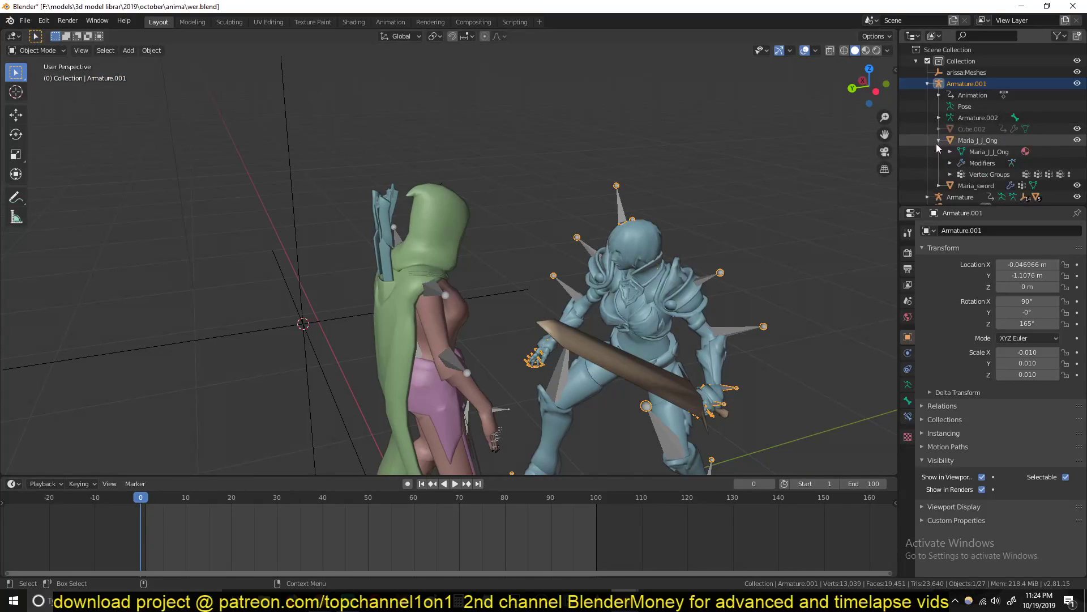
{"action": "left_click", "coordinate": [937, 142]}
{"action": "left_click", "coordinate": [938, 150]}
{"action": "scroll", "coordinate": [943, 170], "scroll_direction": "down", "scroll_amount": 1}
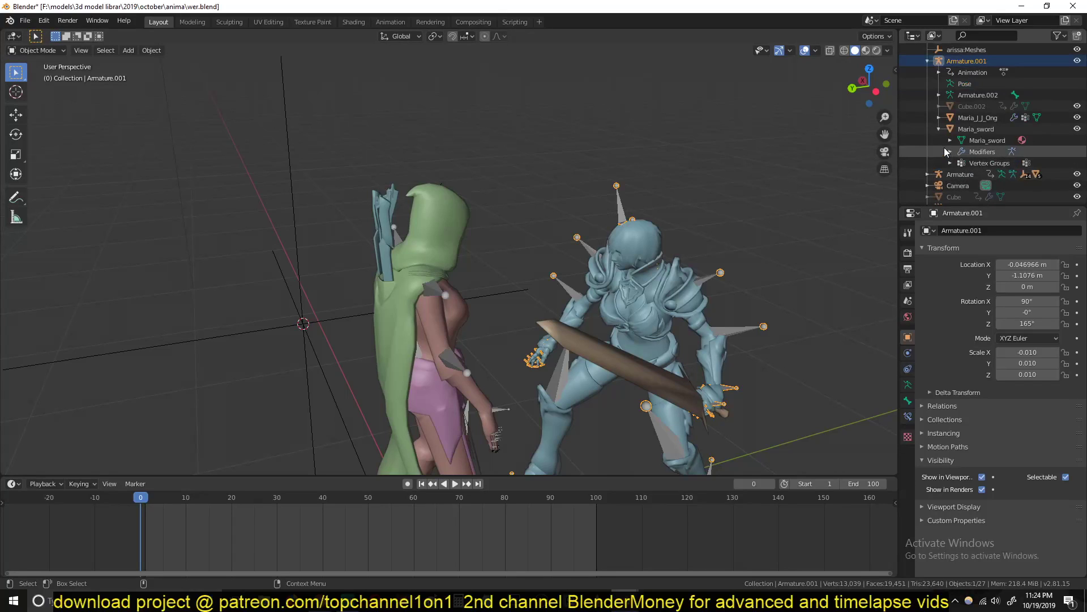
{"action": "left_click", "coordinate": [939, 95]}
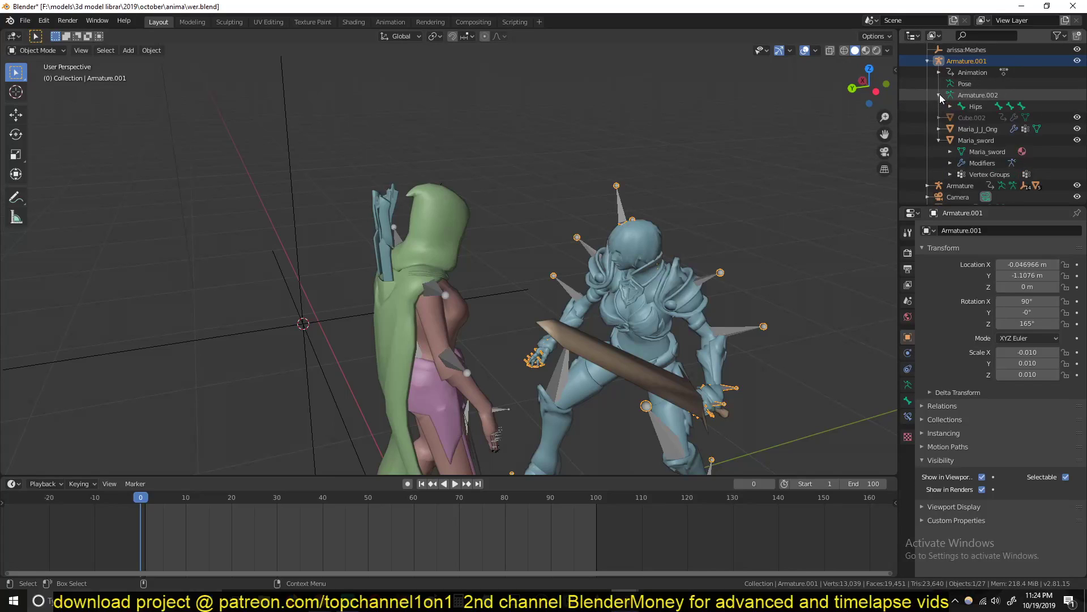
{"action": "left_click", "coordinate": [958, 118]}
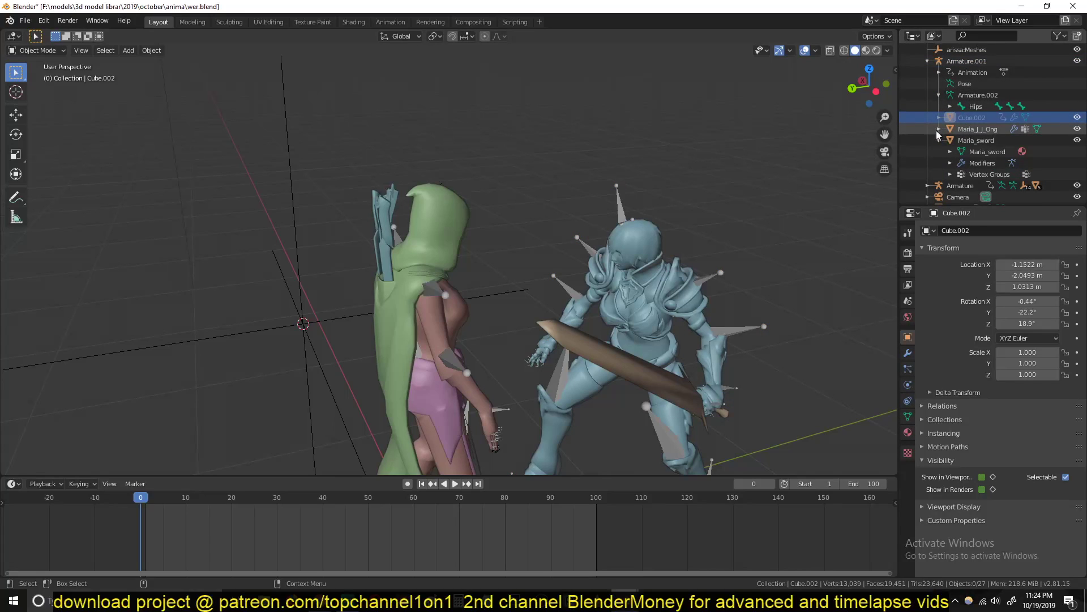
{"action": "left_click", "coordinate": [938, 72]}
{"action": "scroll", "coordinate": [542, 324], "scroll_direction": "down", "scroll_amount": 2}
Play the fight and stop at frame 37 with blood streaming from the sword.
{"action": "middle_click_drag", "start_coordinate": [541, 325], "coordinate": [508, 255]}
{"action": "scroll", "coordinate": [508, 255], "scroll_direction": "up", "scroll_amount": 1}
{"action": "key", "text": "space"}
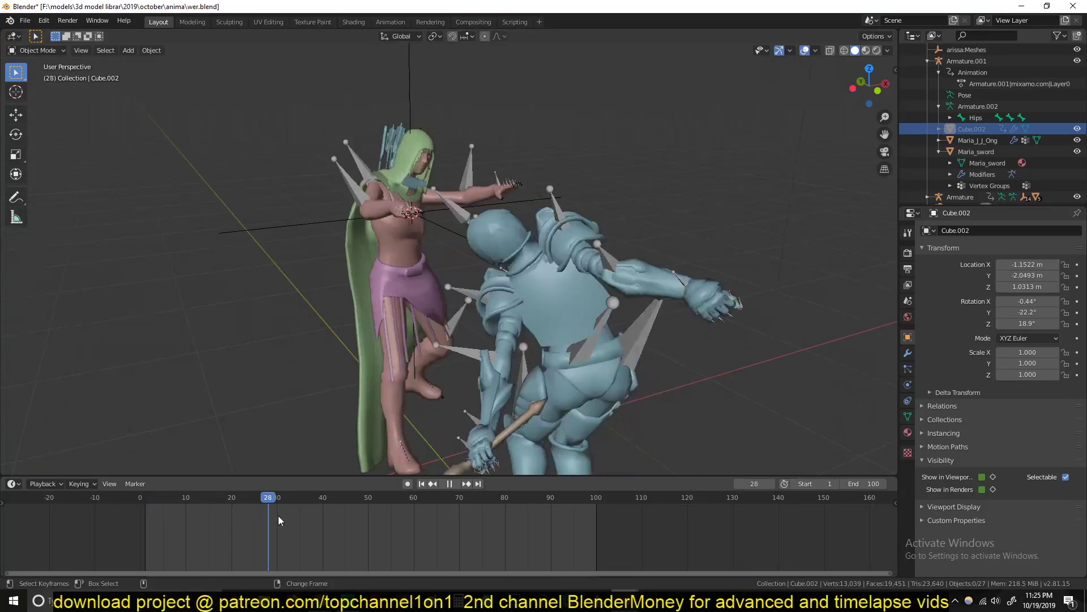
{"action": "left_click_drag", "start_coordinate": [331, 508], "coordinate": [309, 499]}
{"action": "key", "text": "space"}
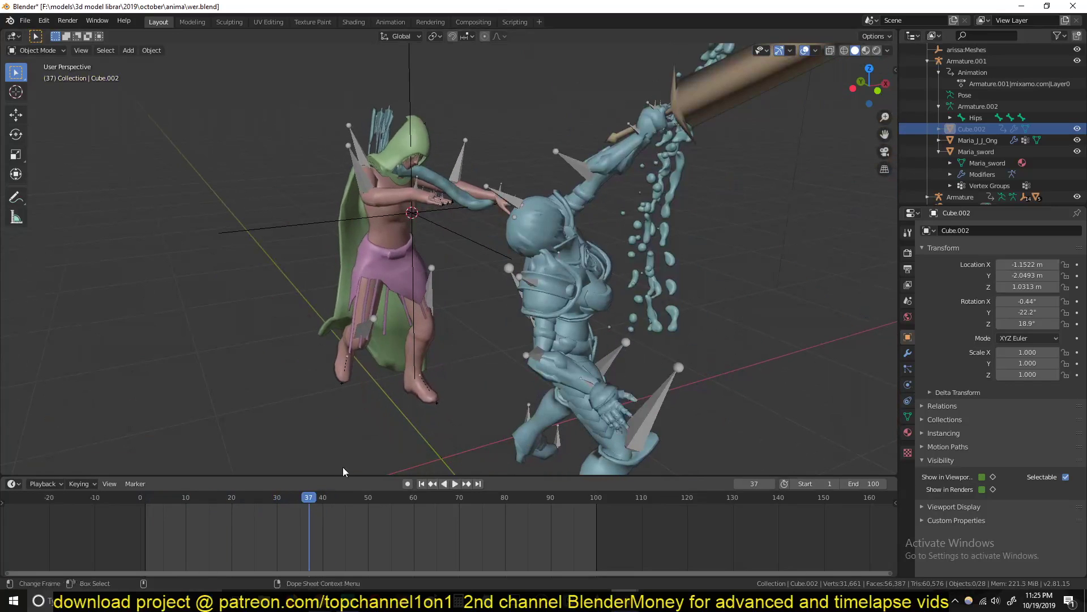
Show Cube.002's Fluid Inflow settings, check the scene in wireframe, and toggle its Flow emission.
{"action": "left_click", "coordinate": [907, 385]}
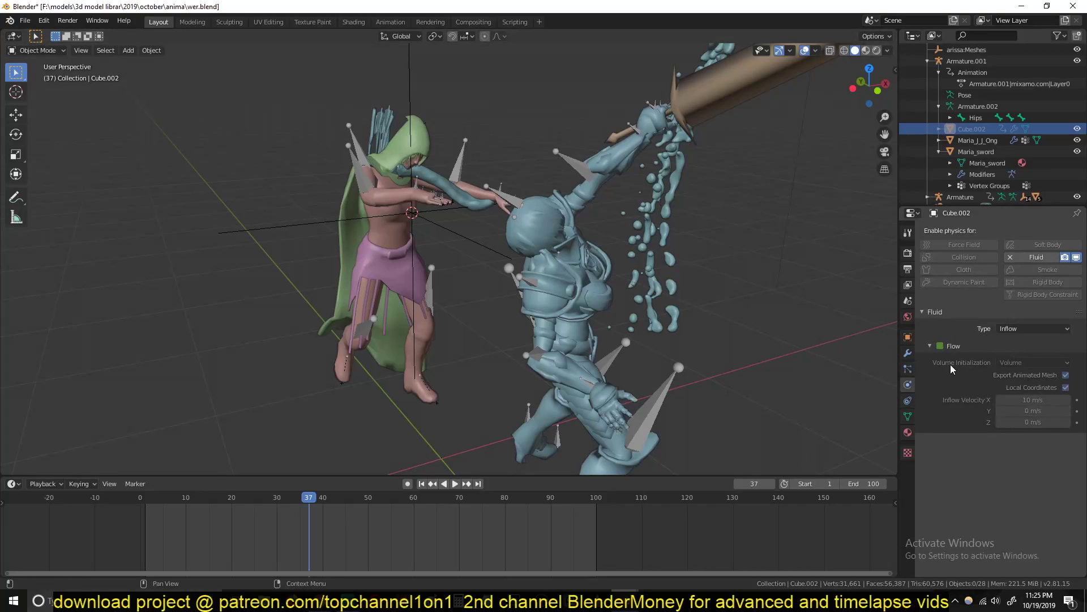
{"action": "key", "text": "shift+z"}
{"action": "key", "text": "shift+z"}
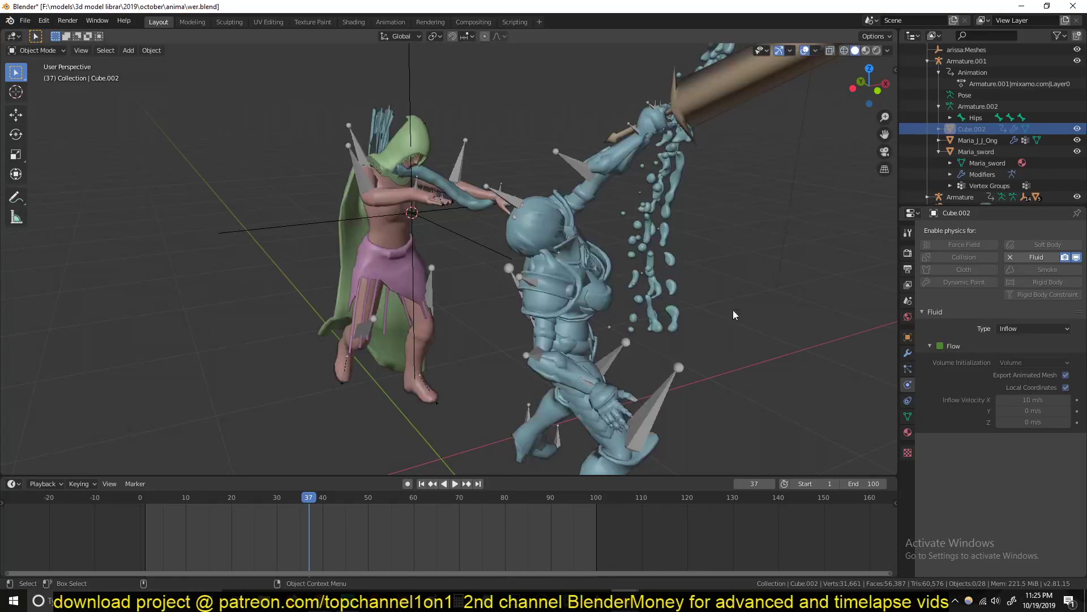
{"action": "mouse_move", "coordinate": [310, 531]}
{"action": "left_mouse_down"}
{"action": "mouse_move", "coordinate": [290, 526]}
{"action": "mouse_move", "coordinate": [300, 524]}
{"action": "left_mouse_up"}
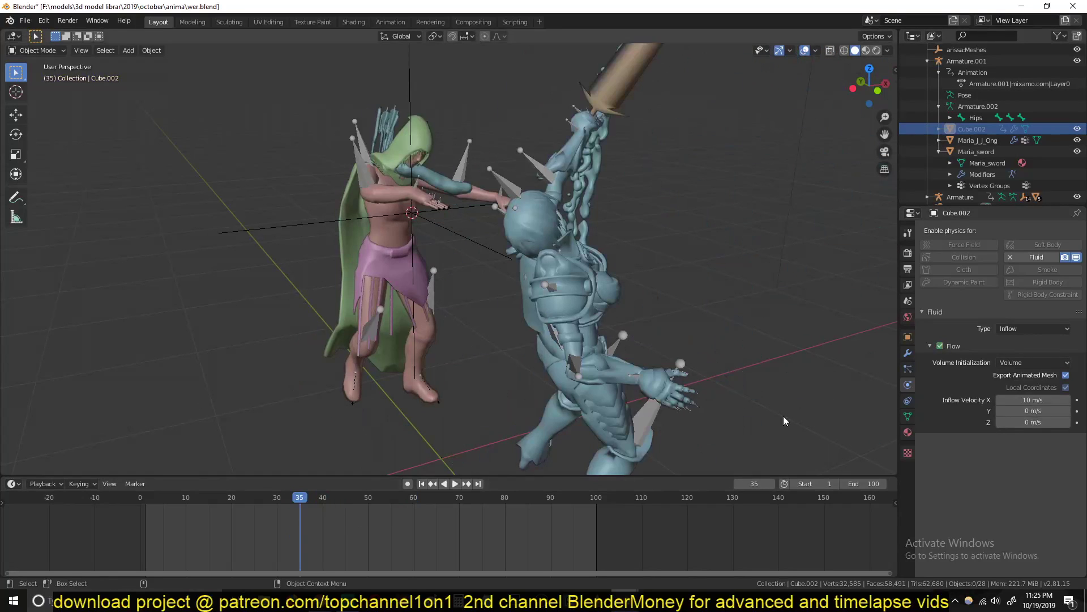
{"action": "left_click", "coordinate": [963, 346]}
Scrub and play the timeline between frames 33 and 41 to watch the splash burst out.
{"action": "mouse_move", "coordinate": [305, 534]}
{"action": "left_mouse_down"}
{"action": "mouse_move", "coordinate": [255, 536]}
{"action": "mouse_move", "coordinate": [290, 538]}
{"action": "left_mouse_up"}
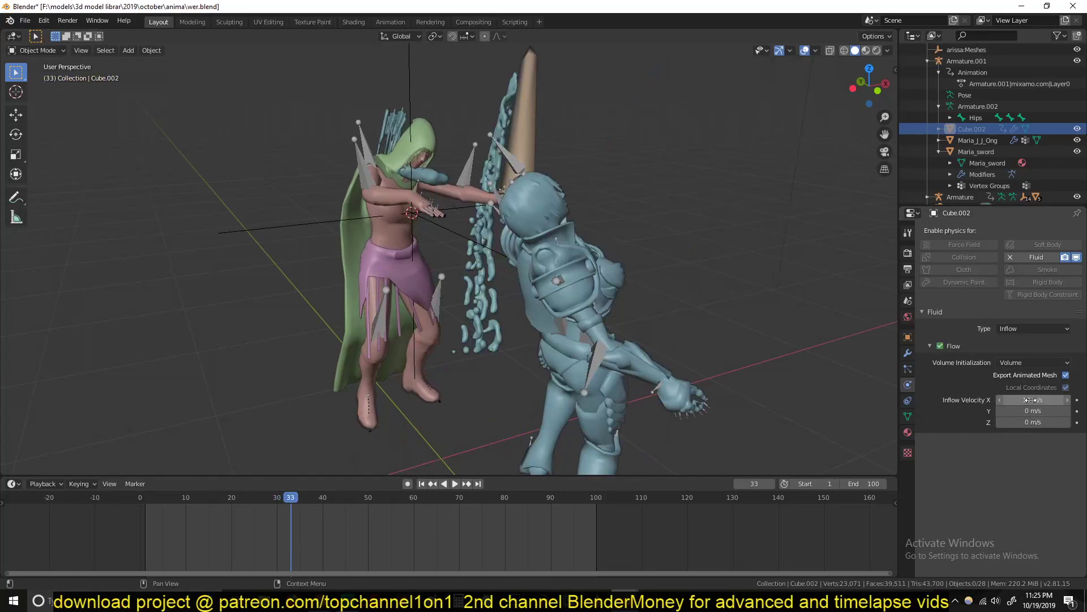
{"action": "middle_click_drag", "start_coordinate": [553, 278], "coordinate": [260, 532], "text": "shift"}
{"action": "key", "text": "space"}
{"action": "right_click_drag", "start_coordinate": [325, 527], "coordinate": [304, 519], "text": "shift"}
{"action": "scroll", "coordinate": [484, 288], "scroll_direction": "down", "scroll_amount": 2}
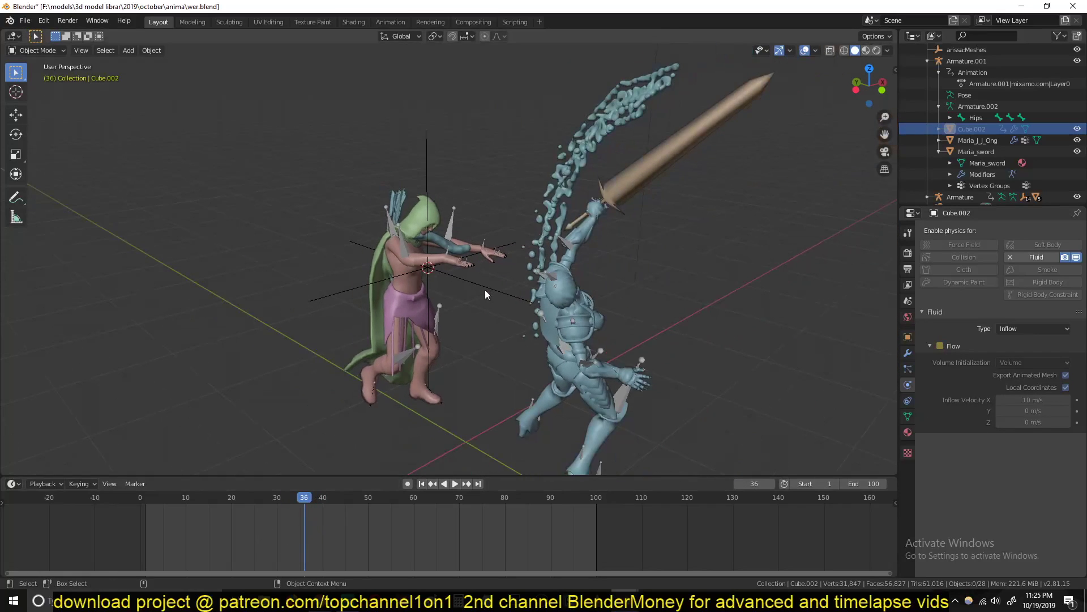
{"action": "middle_click_drag", "start_coordinate": [484, 288], "coordinate": [453, 378], "text": "shift"}
{"action": "right_click_drag", "start_coordinate": [302, 510], "coordinate": [293, 507], "text": "shift"}
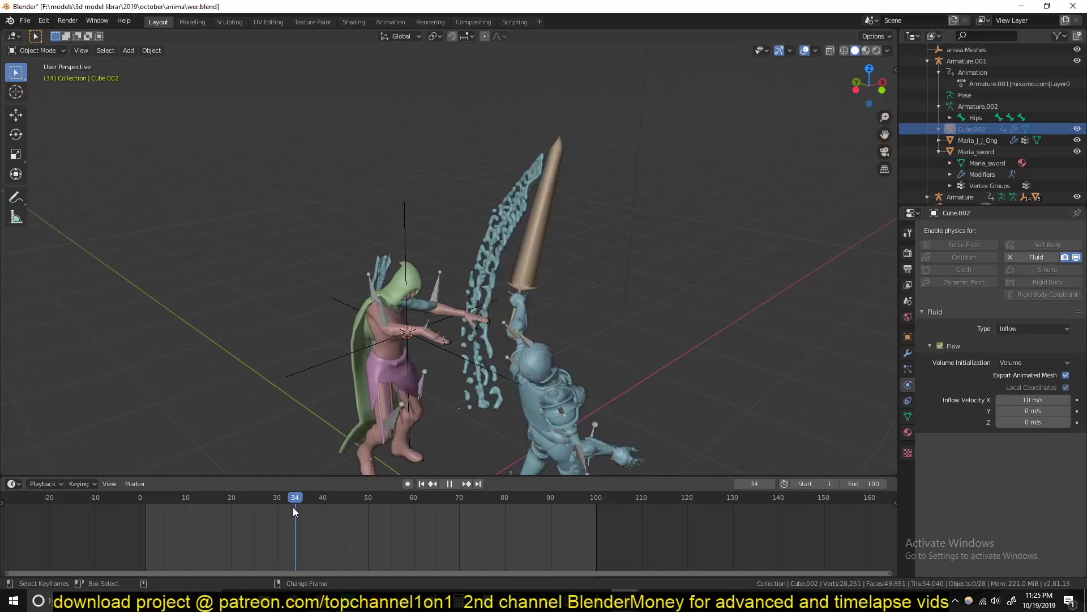
{"action": "key", "text": "space"}
{"action": "middle_click_drag", "start_coordinate": [654, 195], "coordinate": [664, 196]}
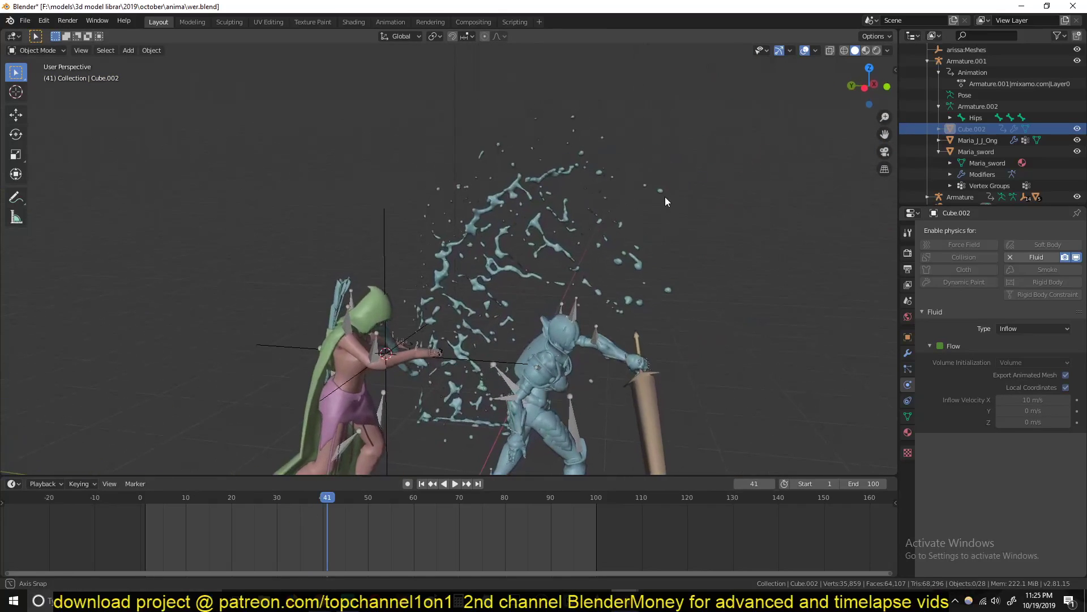
{"action": "right_click_drag", "start_coordinate": [327, 541], "coordinate": [293, 528], "text": "shift"}
Advance to frame 51 and switch to Material Preview so the blood shows dark red between the textured fighters.
{"action": "left_click_drag", "start_coordinate": [294, 528], "coordinate": [373, 515]}
{"action": "scroll", "coordinate": [509, 390], "scroll_direction": "down", "scroll_amount": 4}
{"action": "middle_click_drag", "start_coordinate": [509, 389], "coordinate": [379, 402]}
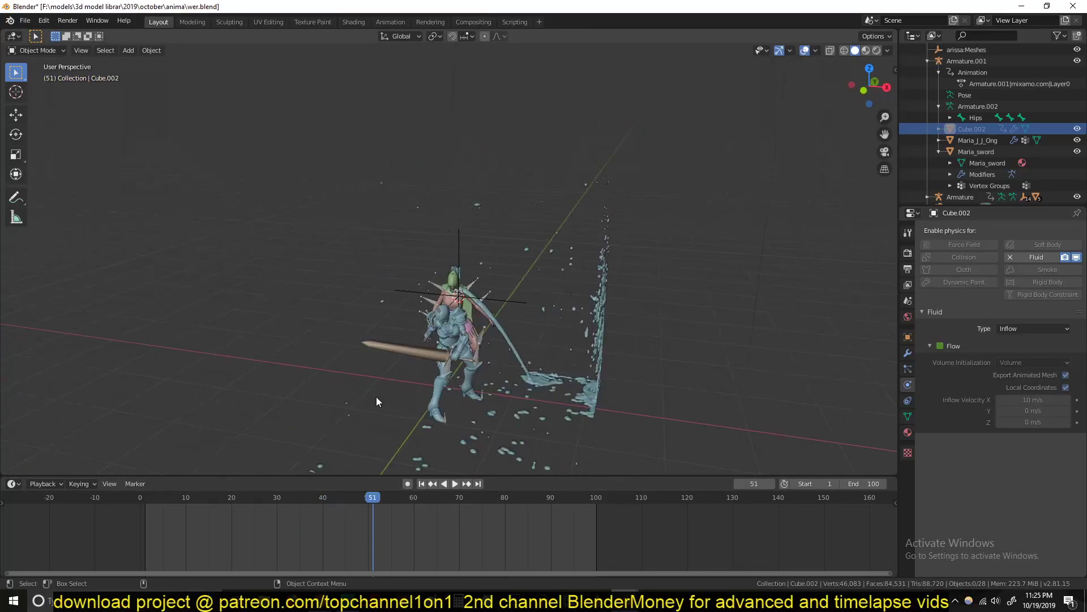
{"action": "left_click", "coordinate": [866, 51]}
{"action": "middle_click_drag", "start_coordinate": [505, 259], "coordinate": [526, 241]}
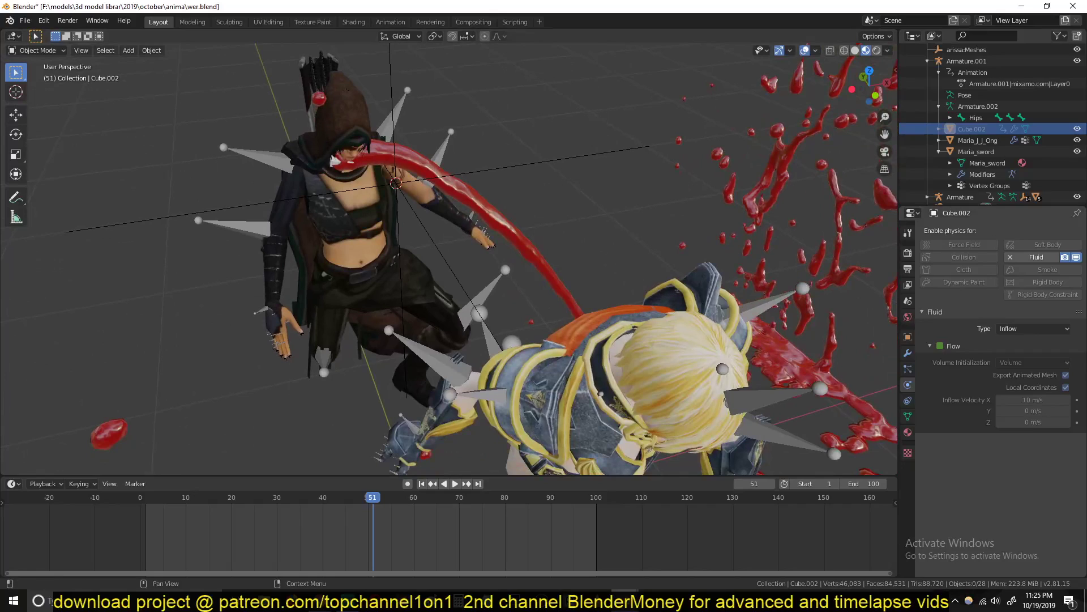